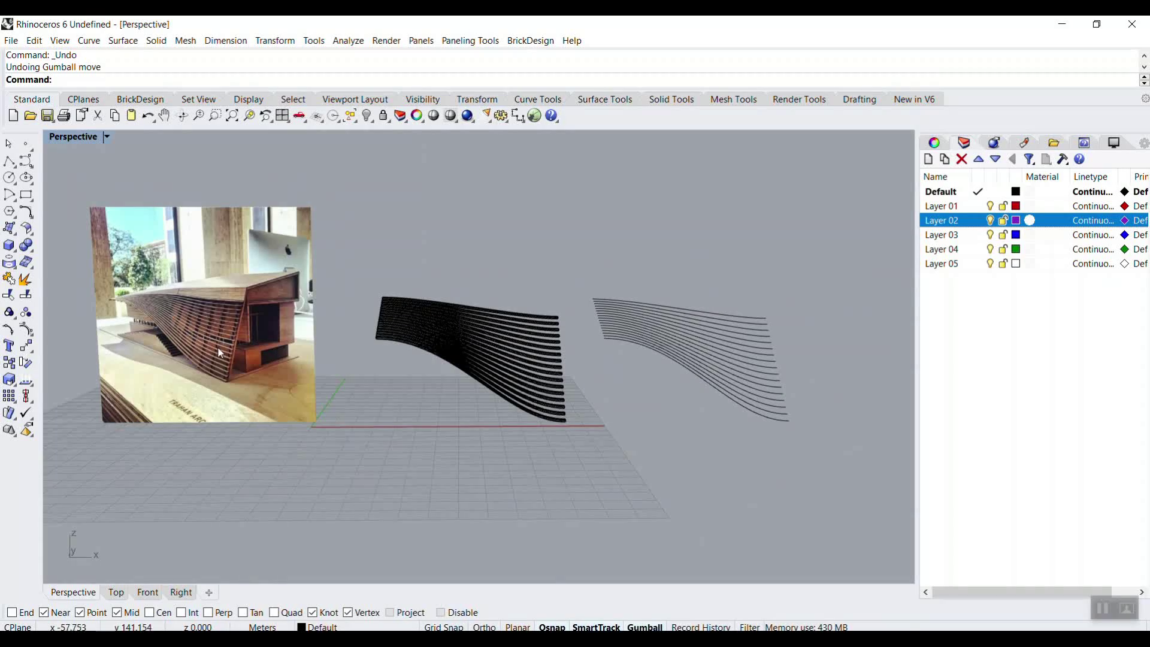
Examine the finished louver slats and their source curves beside the reference photo.
{"action": "right_click_drag", "start_coordinate": [577, 371], "coordinate": [453, 377]}
{"action": "scroll", "coordinate": [521, 367], "scroll_direction": "up", "scroll_amount": 4}
{"action": "scroll", "coordinate": [453, 377], "scroll_direction": "up", "scroll_amount": 7}
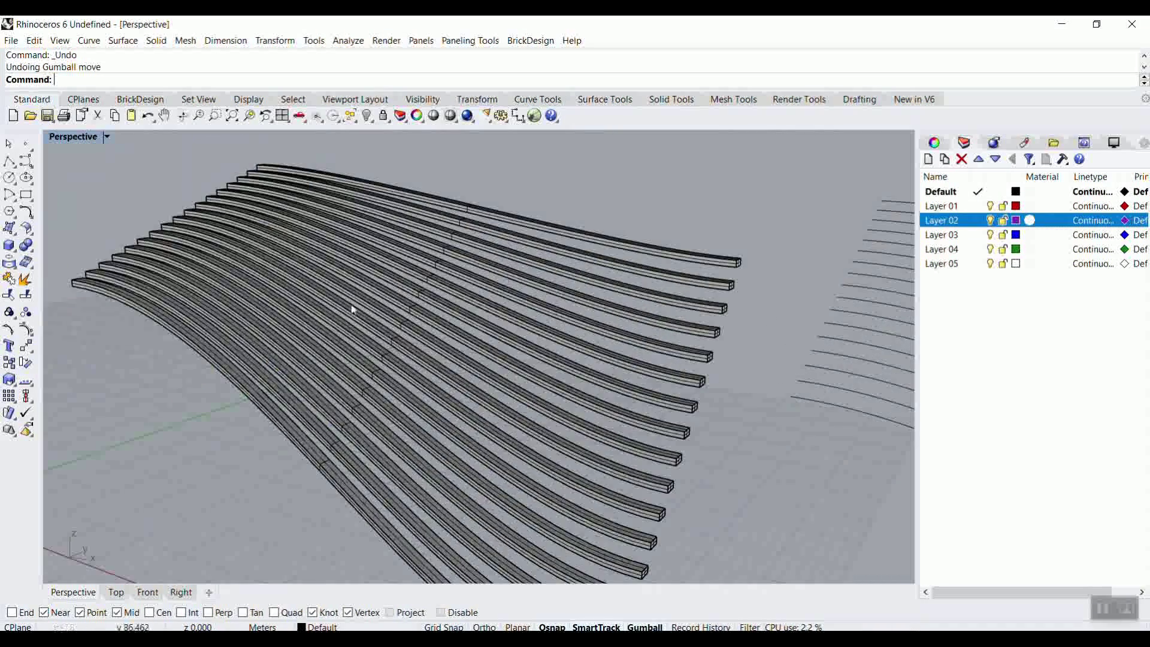
{"action": "scroll", "coordinate": [351, 308], "scroll_direction": "down", "scroll_amount": 8}
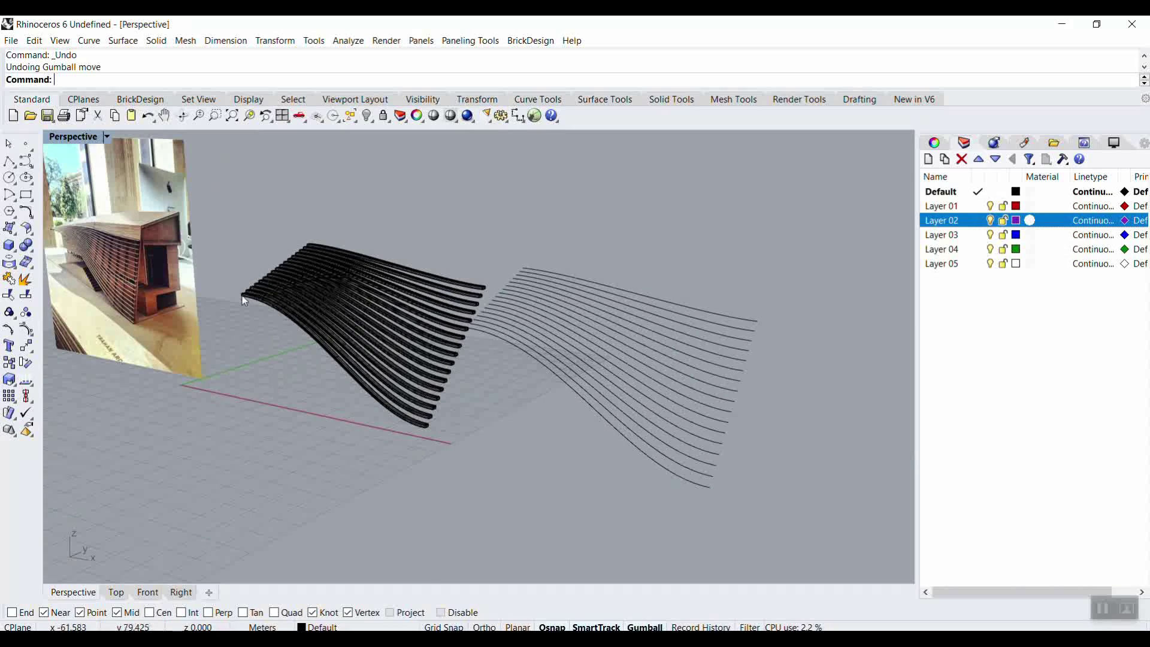
{"action": "scroll", "coordinate": [244, 300], "scroll_direction": "up", "scroll_amount": 3}
{"action": "scroll", "coordinate": [382, 307], "scroll_direction": "down", "scroll_amount": 4}
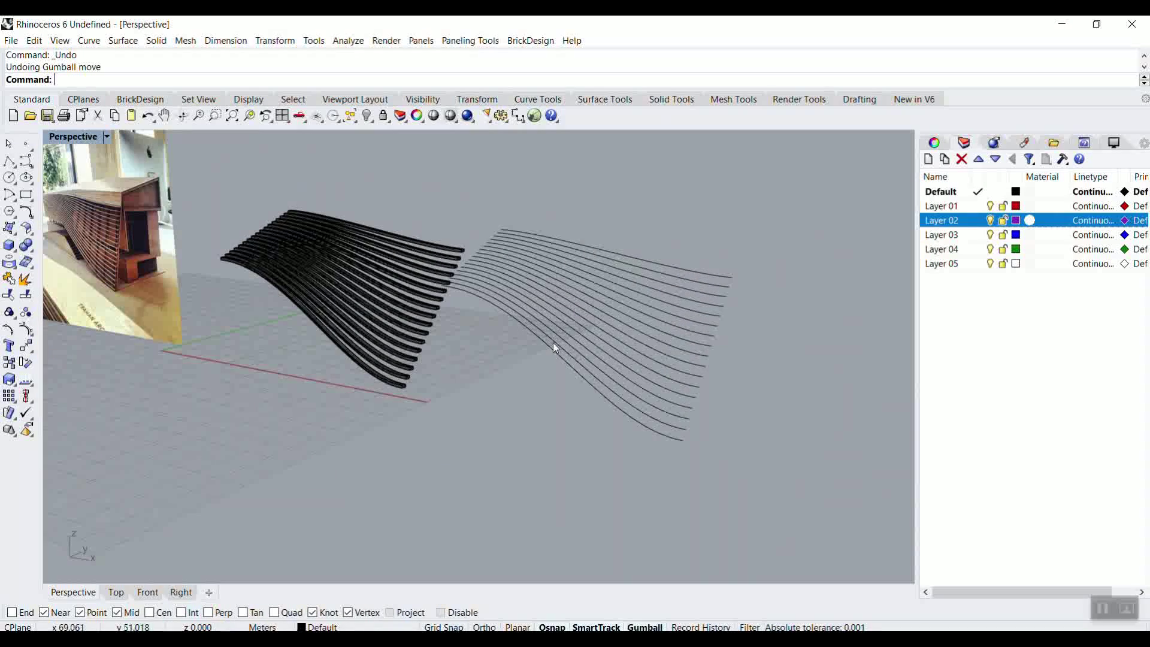
Try reshaping the lowest louver curve by moving its control points, and undo the moves.
{"action": "left_click", "coordinate": [532, 335]}
{"action": "scroll", "coordinate": [452, 291], "scroll_direction": "up", "scroll_amount": 5}
{"action": "left_click", "coordinate": [430, 276]}
{"action": "left_click_drag", "start_coordinate": [433, 253], "coordinate": [602, 324]}
{"action": "left_click", "coordinate": [586, 292]}
{"action": "left_click_drag", "start_coordinate": [584, 270], "coordinate": [589, 390]}
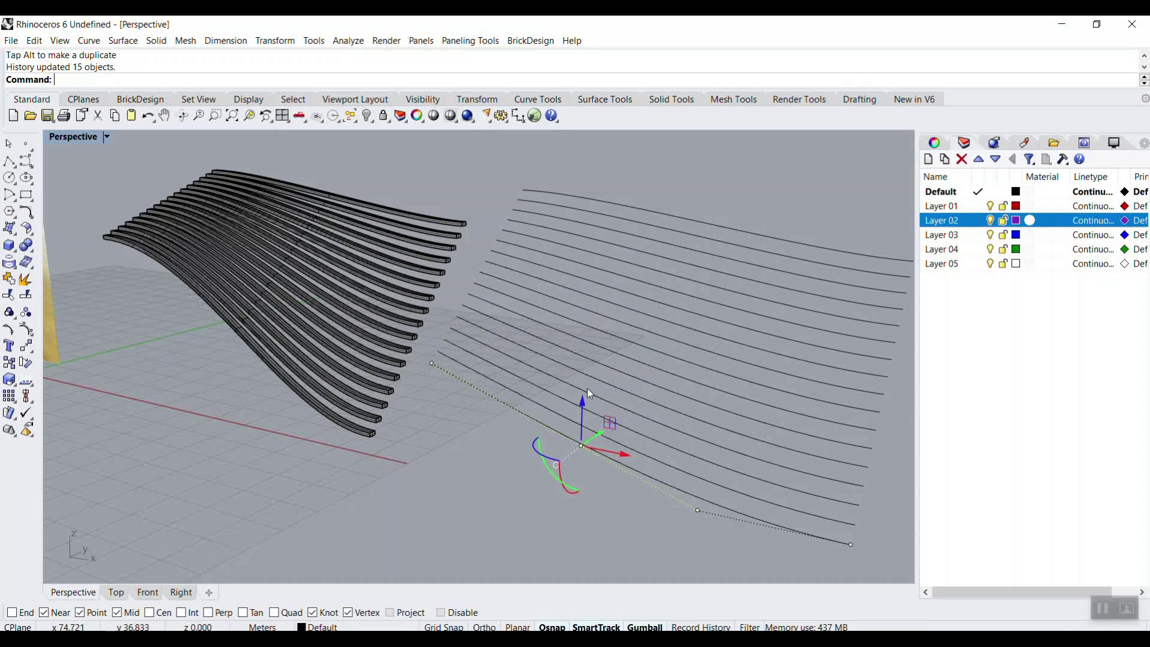
{"action": "key", "text": "ctrl+z"}
{"action": "key", "text": "ctrl+z"}
Try shifting the topmost louver curve sideways so the tweened curves follow it.
{"action": "left_click", "coordinate": [586, 212]}
{"action": "right_click_drag", "start_coordinate": [576, 195], "coordinate": [549, 332]}
{"action": "mouse_move", "coordinate": [549, 330]}
{"action": "left_mouse_down"}
{"action": "mouse_move", "coordinate": [591, 318]}
{"action": "mouse_move", "coordinate": [570, 331]}
{"action": "left_mouse_up"}
{"action": "key", "text": "Escape"}
{"action": "right_click_drag", "start_coordinate": [564, 347], "coordinate": [546, 327]}
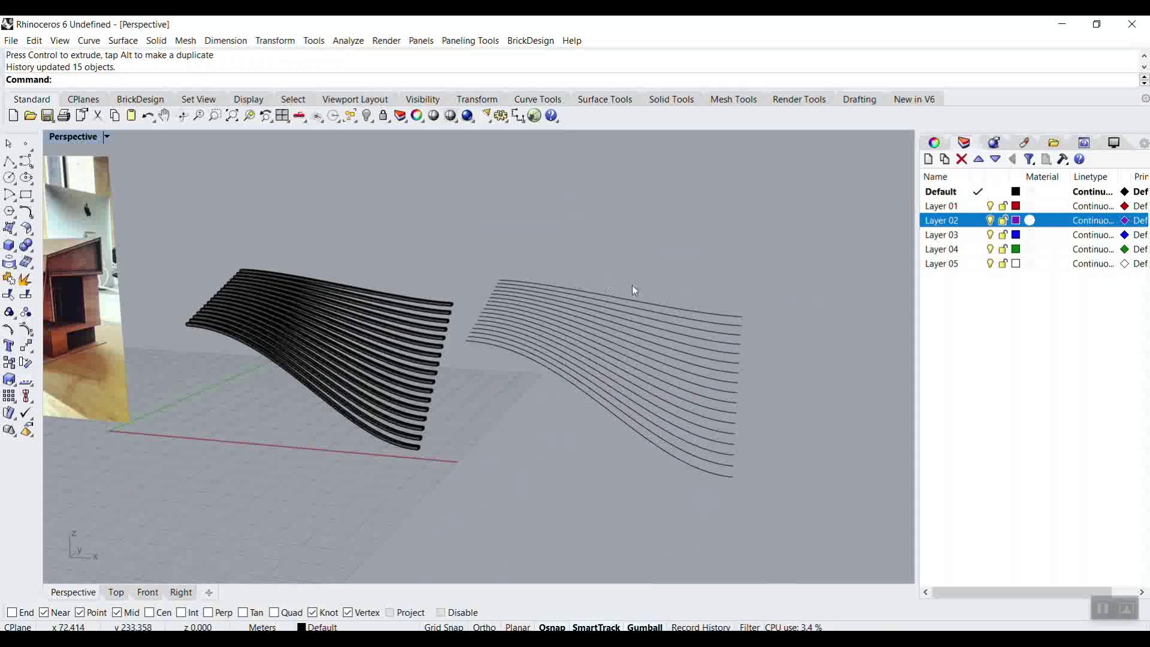
Extrude all the louver curves horizontally into flat strips and extrude those strips vertically into slats.
{"action": "left_click_drag", "start_coordinate": [632, 286], "coordinate": [574, 390]}
{"action": "right_click_drag", "start_coordinate": [577, 375], "coordinate": [587, 414]}
{"action": "left_click_drag", "start_coordinate": [584, 420], "coordinate": [679, 286]}
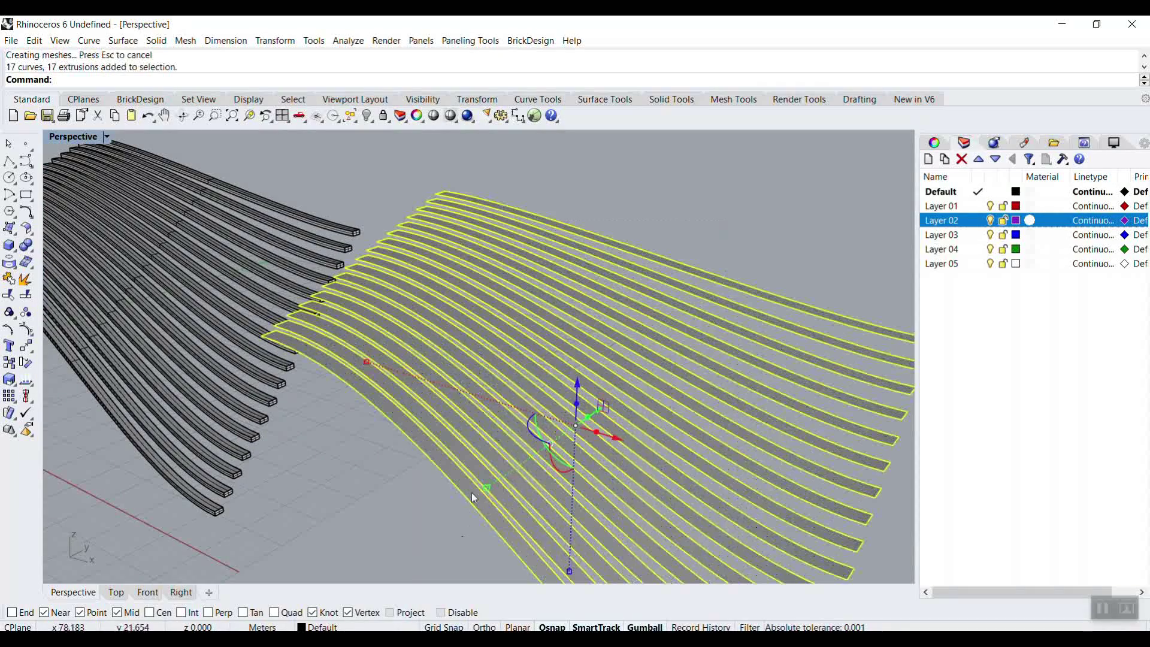
{"action": "left_click_drag", "start_coordinate": [576, 408], "coordinate": [576, 383]}
{"action": "left_click", "coordinate": [644, 388]}
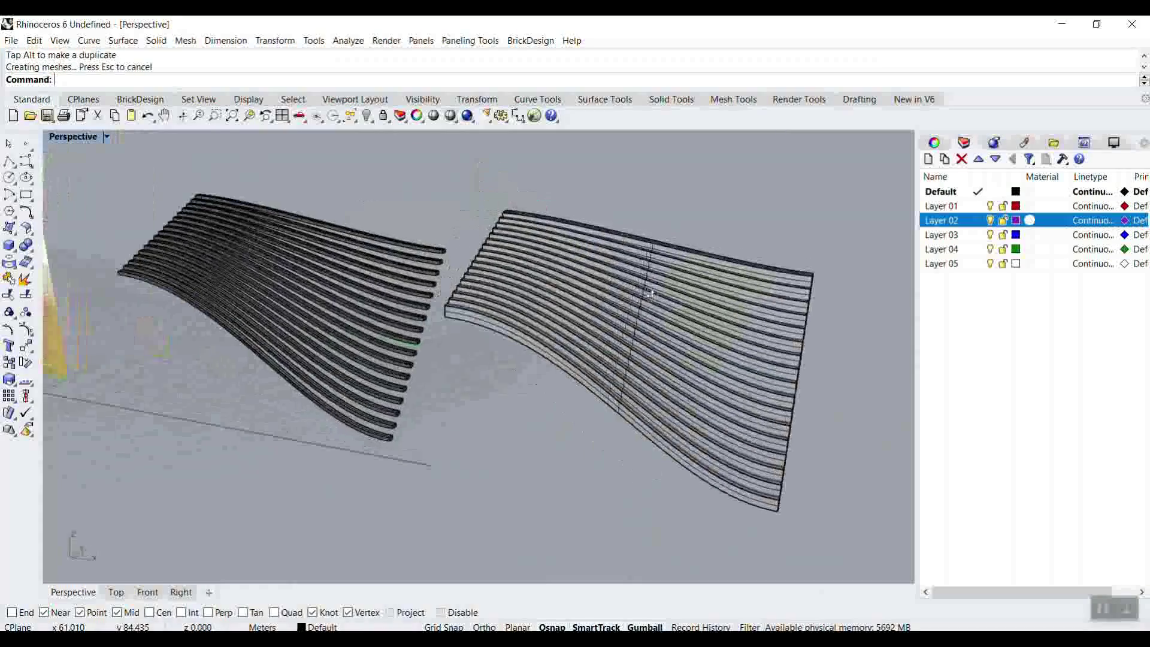
Delete all the existing louver slats, strips and curves, leaving only the reference photo.
{"action": "right_click_drag", "start_coordinate": [651, 293], "coordinate": [542, 247]}
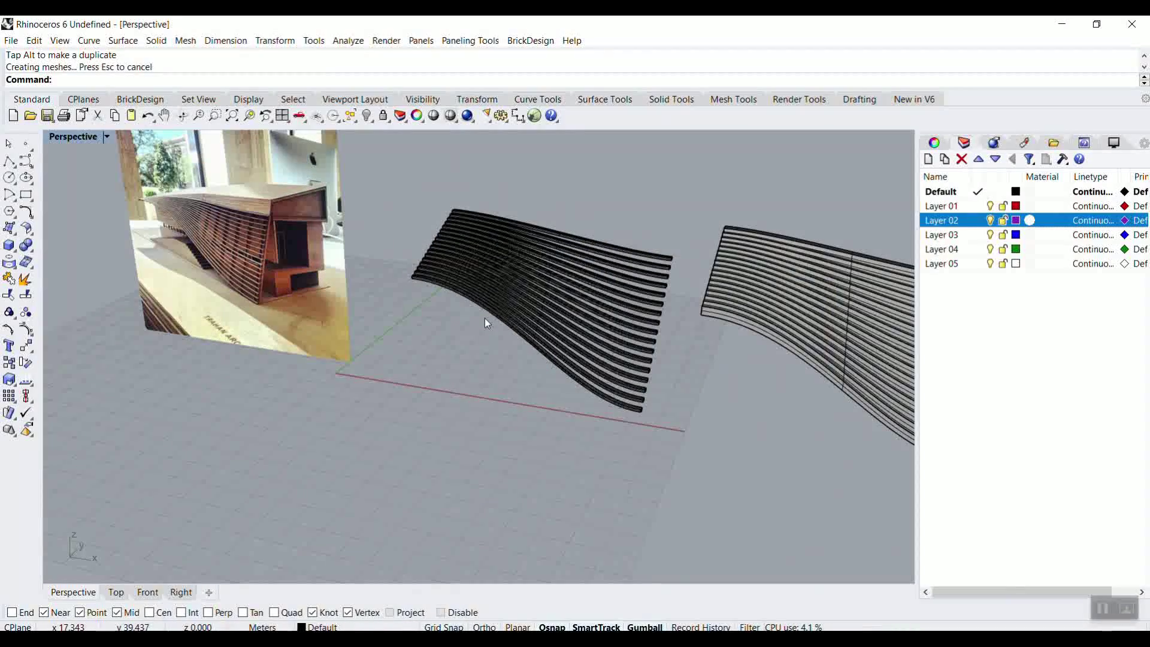
{"action": "scroll", "coordinate": [403, 350], "scroll_direction": "down", "scroll_amount": 3}
{"action": "scroll", "coordinate": [599, 332], "scroll_direction": "up", "scroll_amount": 6}
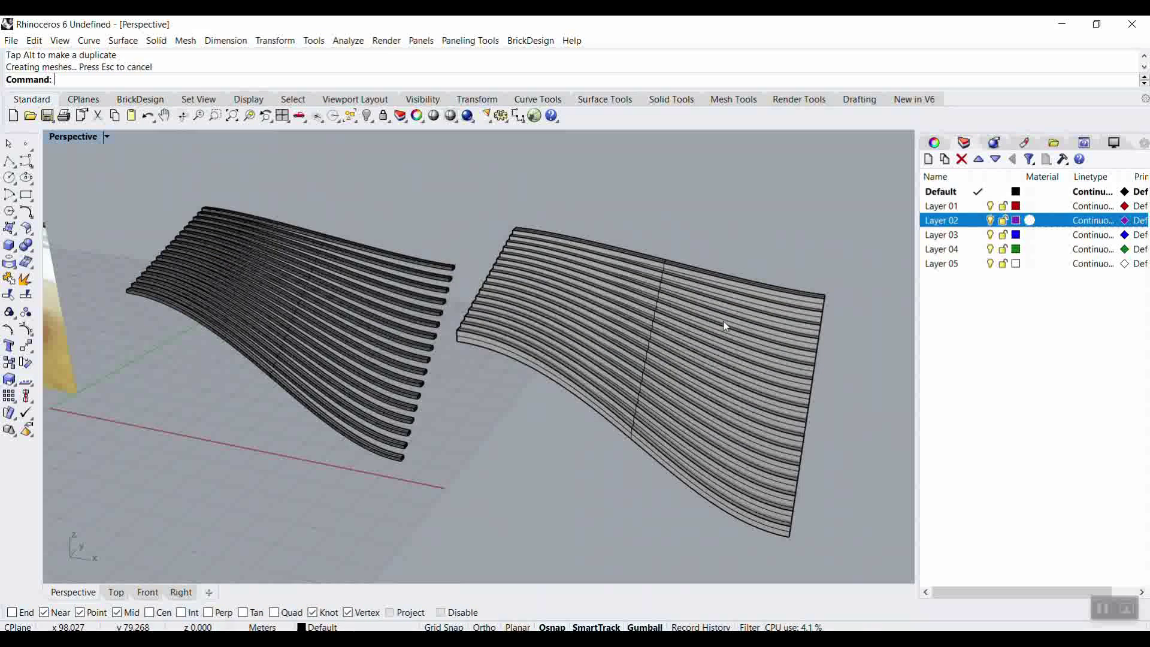
{"action": "scroll", "coordinate": [608, 413], "scroll_direction": "down", "scroll_amount": 2}
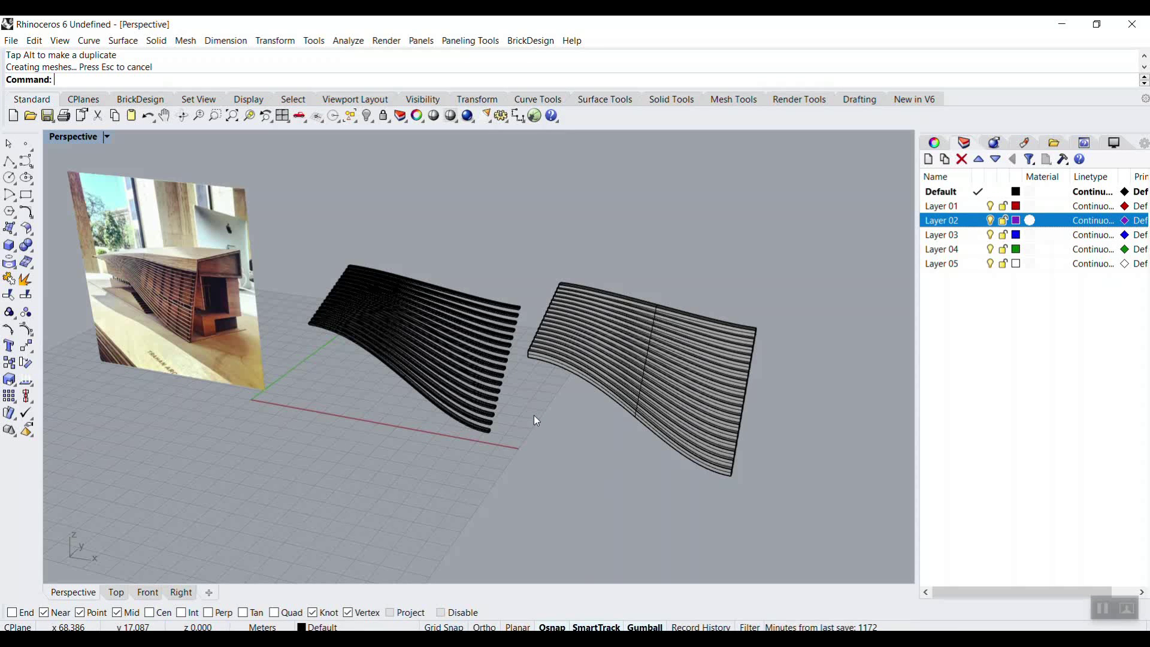
{"action": "left_click_drag", "start_coordinate": [758, 253], "coordinate": [413, 433]}
{"action": "key", "text": "Delete"}
Examine the louvered facade of the building in the reference photo.
{"action": "scroll", "coordinate": [587, 415], "scroll_direction": "down", "scroll_amount": 3}
{"action": "scroll", "coordinate": [313, 354], "scroll_direction": "up", "scroll_amount": 6}
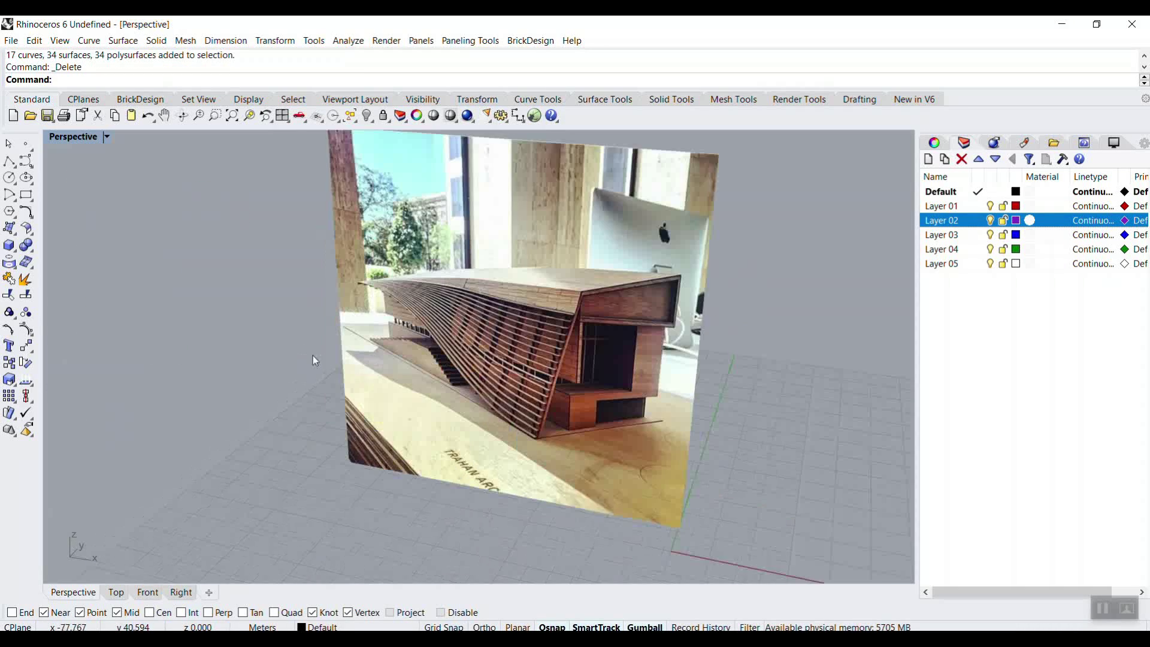
{"action": "scroll", "coordinate": [469, 371], "scroll_direction": "up", "scroll_amount": 2}
{"action": "scroll", "coordinate": [243, 296], "scroll_direction": "down", "scroll_amount": 3}
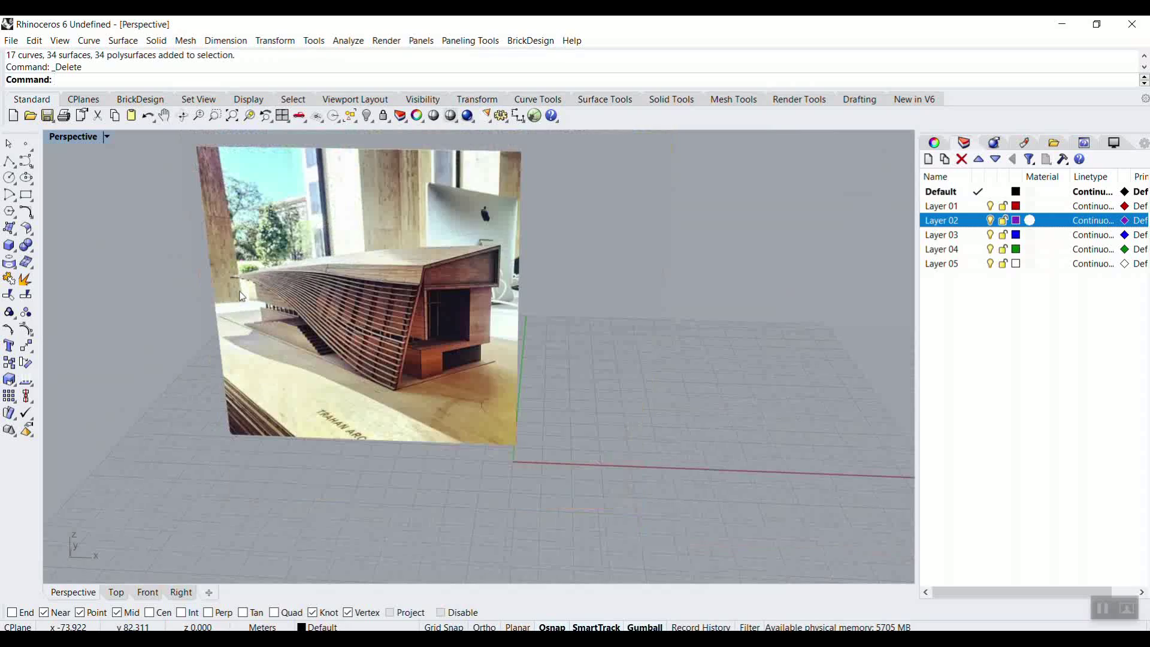
{"action": "scroll", "coordinate": [277, 311], "scroll_direction": "up", "scroll_amount": 3}
{"action": "scroll", "coordinate": [278, 313], "scroll_direction": "up", "scroll_amount": 1}
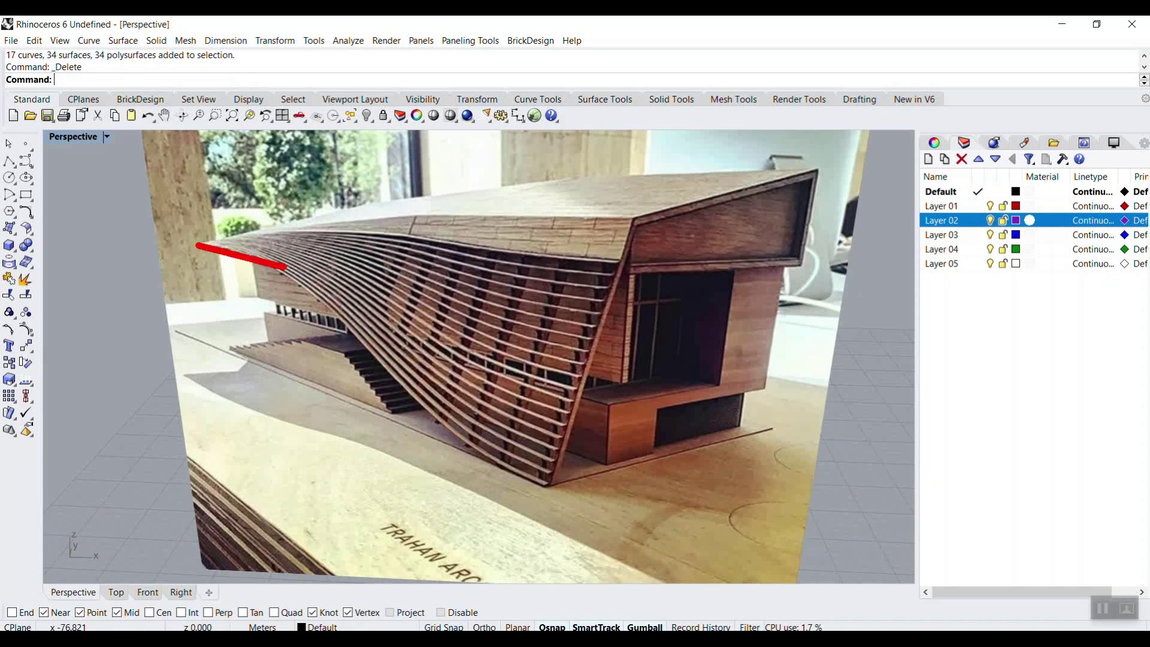
Mark the facade's lower and upper edge curves on the photo with an upward arrow and the note "tween curves".
{"action": "mouse_move", "coordinate": [208, 246]}
{"action": "left_mouse_down"}
{"action": "mouse_move", "coordinate": [257, 256]}
{"action": "mouse_move", "coordinate": [532, 461]}
{"action": "left_mouse_up"}
{"action": "left_click_drag", "start_coordinate": [249, 225], "coordinate": [618, 264]}
{"action": "mouse_move", "coordinate": [436, 380]}
{"action": "left_mouse_down"}
{"action": "mouse_move", "coordinate": [466, 309]}
{"action": "mouse_move", "coordinate": [443, 292]}
{"action": "mouse_move", "coordinate": [494, 316]}
{"action": "left_mouse_up"}
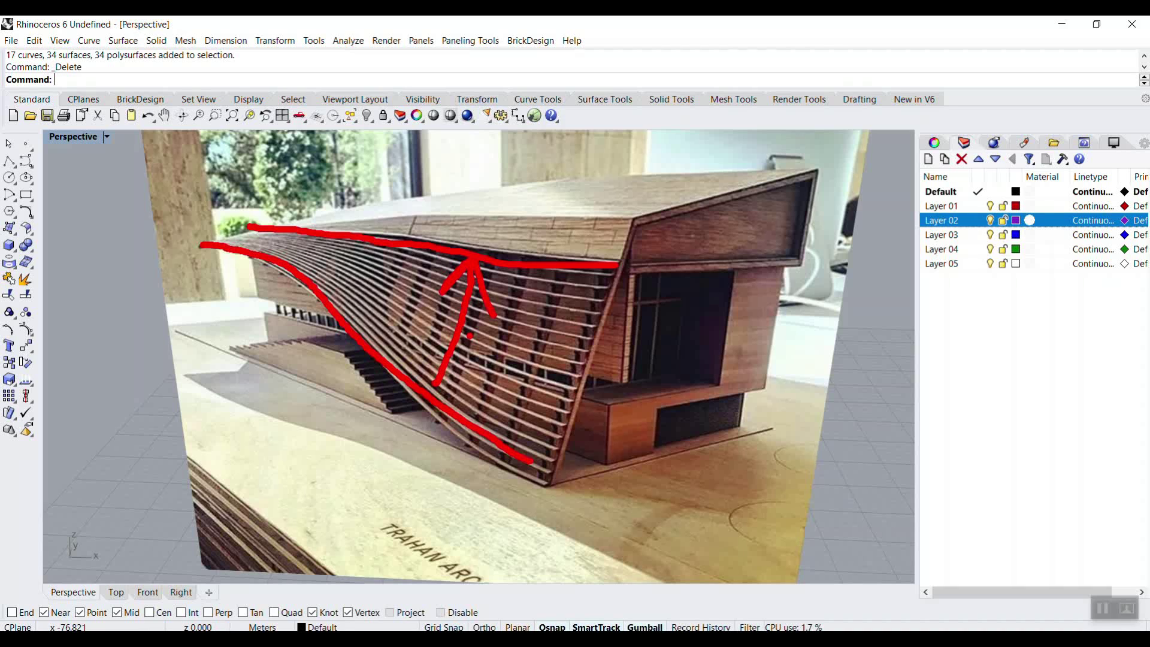
{"action": "type", "text": "tween curves"}
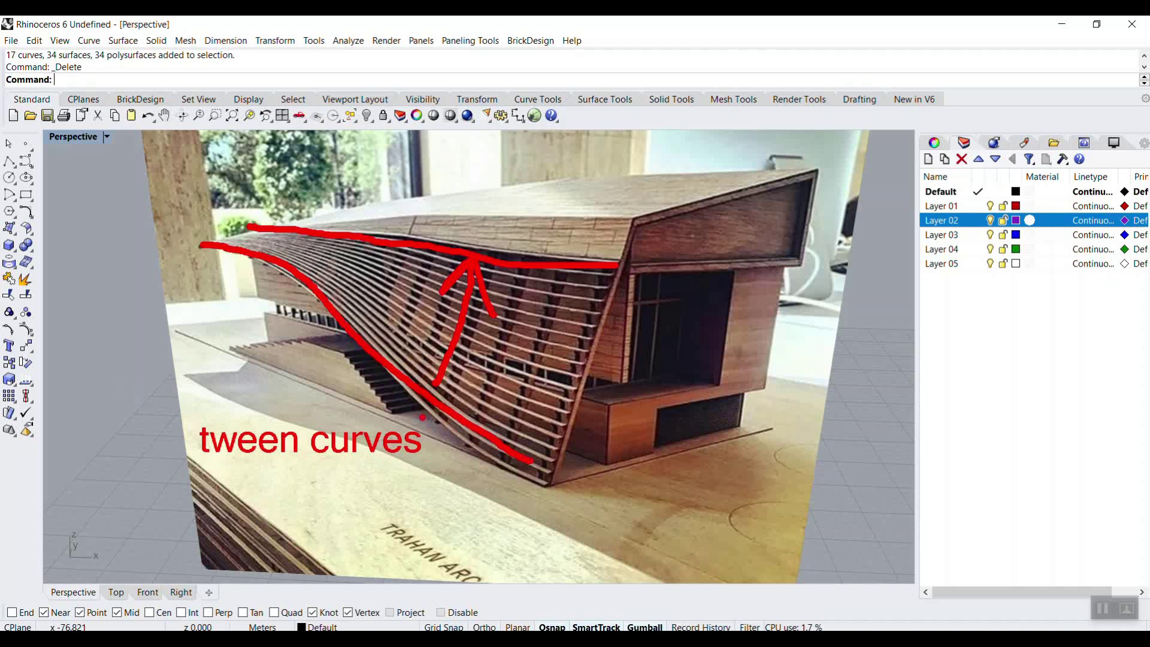
{"action": "key", "text": "Escape"}
{"action": "scroll", "coordinate": [257, 275], "scroll_direction": "down", "scroll_amount": 6}
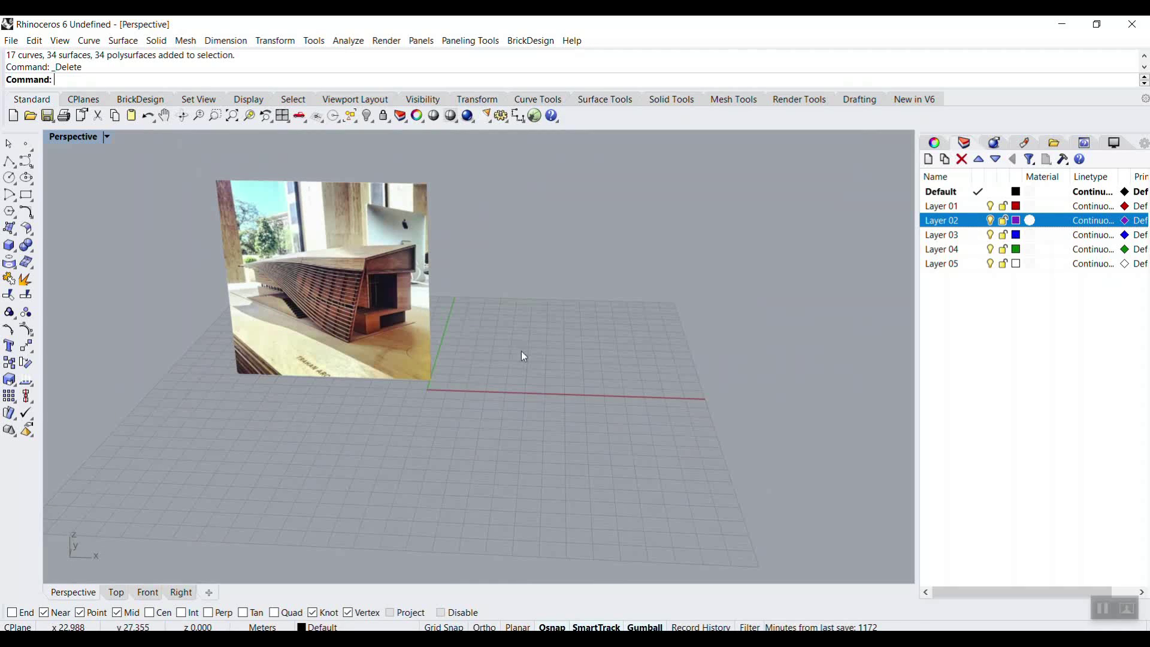
{"action": "left_click", "coordinate": [1078, 637]}
{"action": "left_click", "coordinate": [703, 462]}
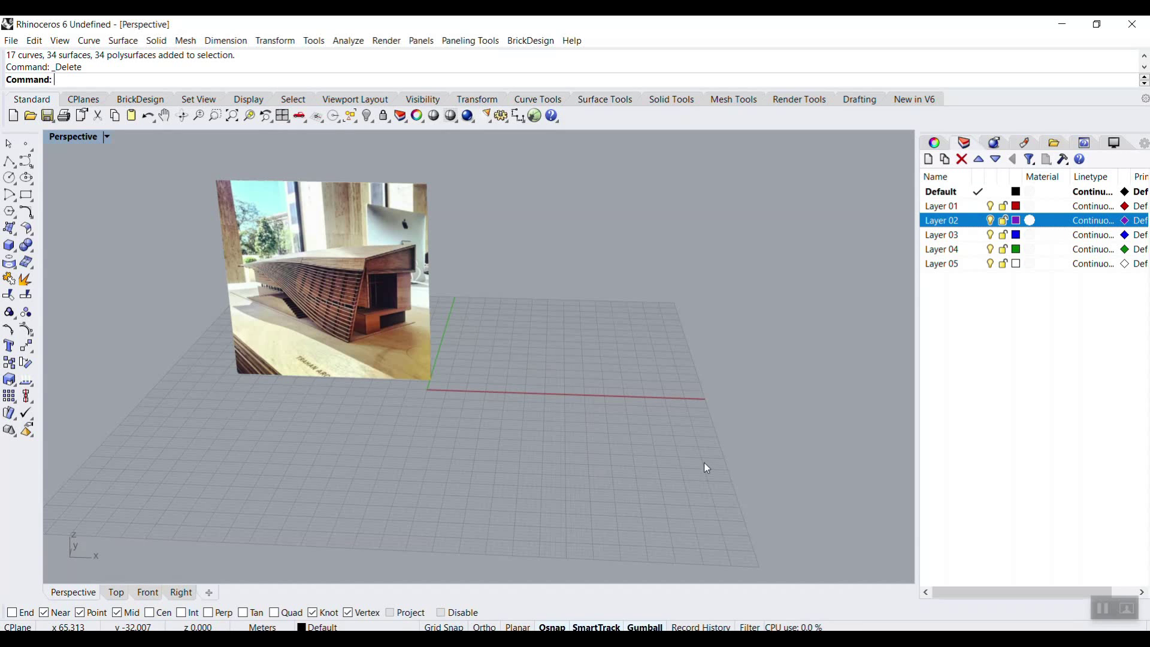
Draw a straight degree-3 control-point curve with four points, parallel to the X axis beside the photo, using ortho.
{"action": "left_click", "coordinate": [30, 163]}
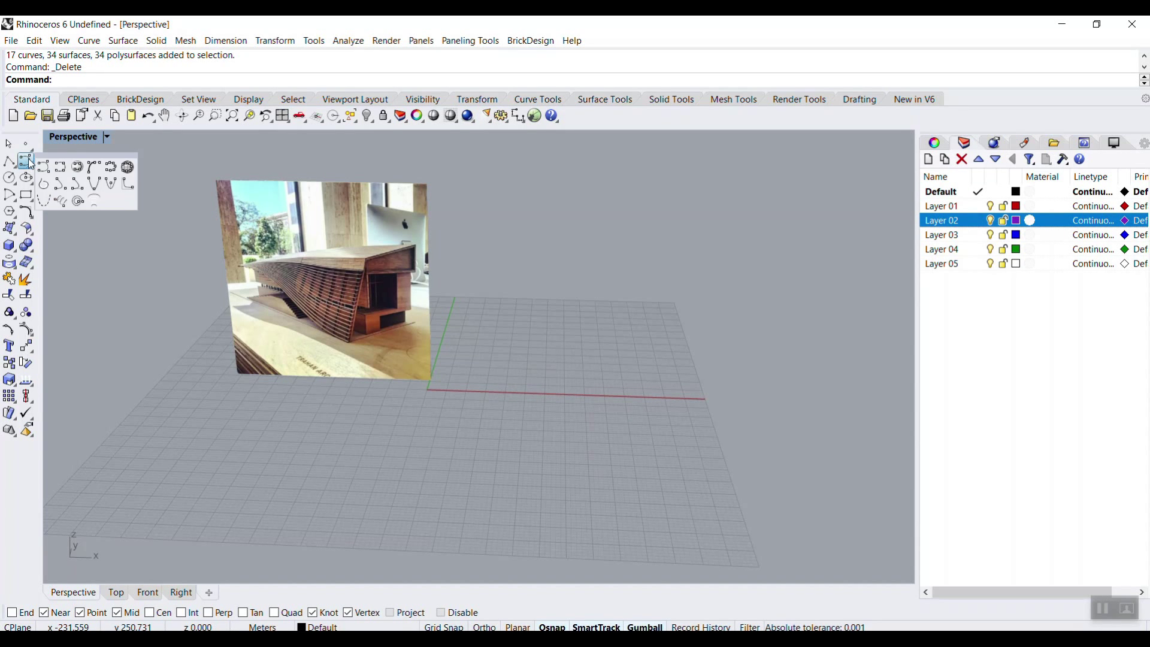
{"action": "left_click", "coordinate": [26, 164]}
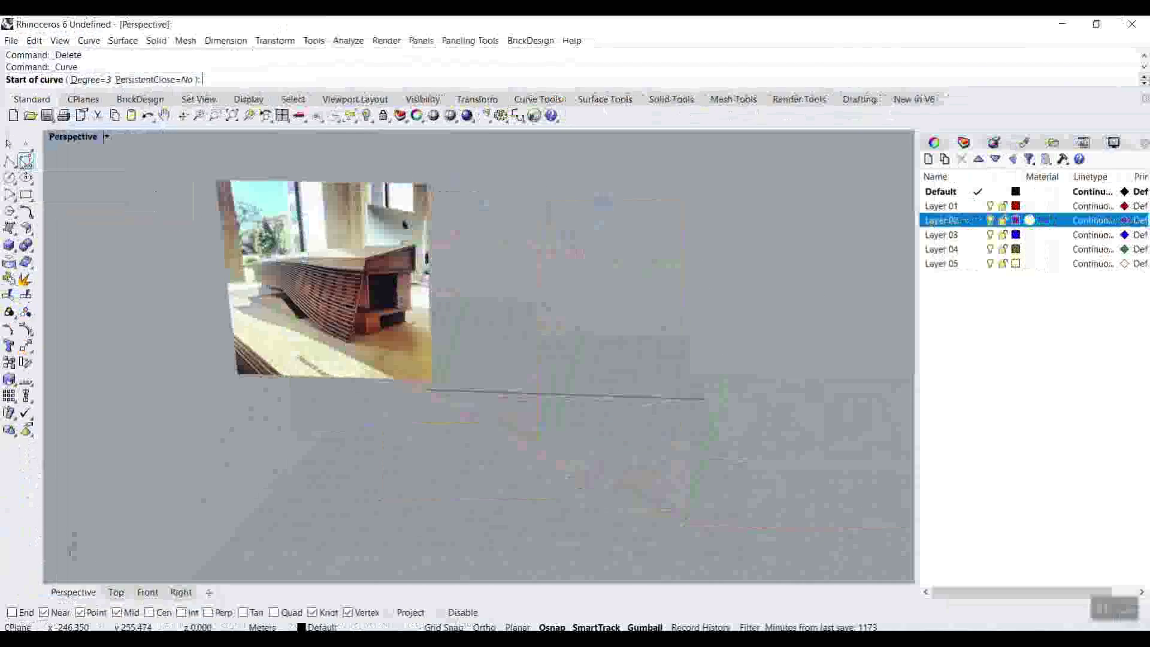
{"action": "scroll", "coordinate": [657, 380], "scroll_direction": "up", "scroll_amount": 3}
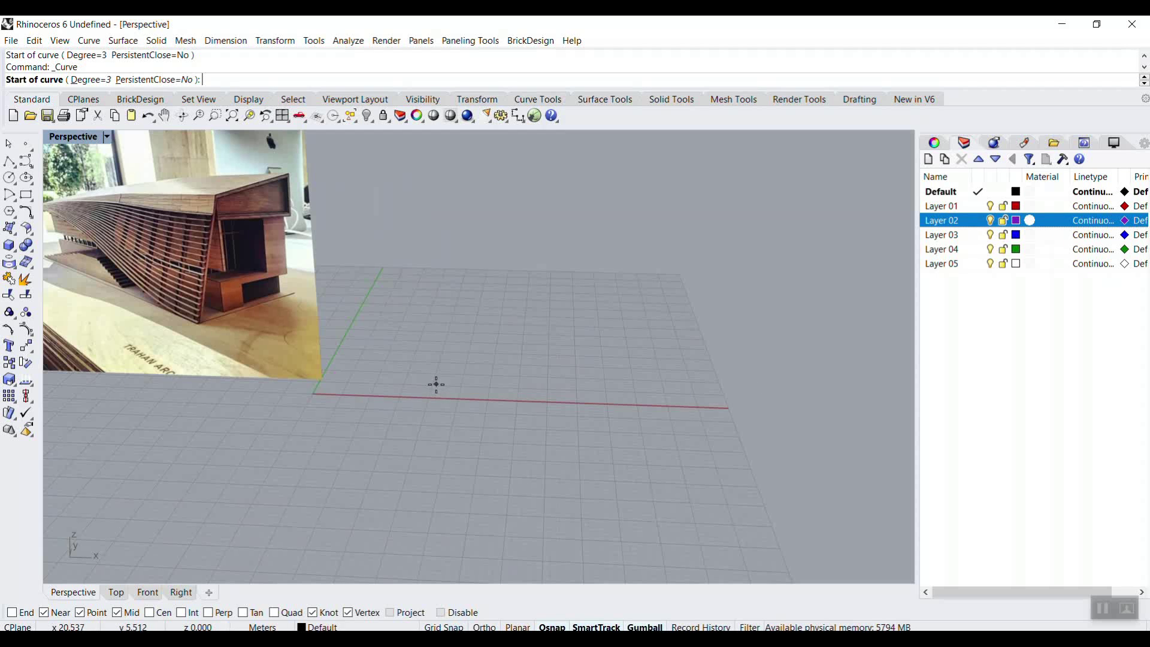
{"action": "scroll", "coordinate": [124, 234], "scroll_direction": "up", "scroll_amount": 4}
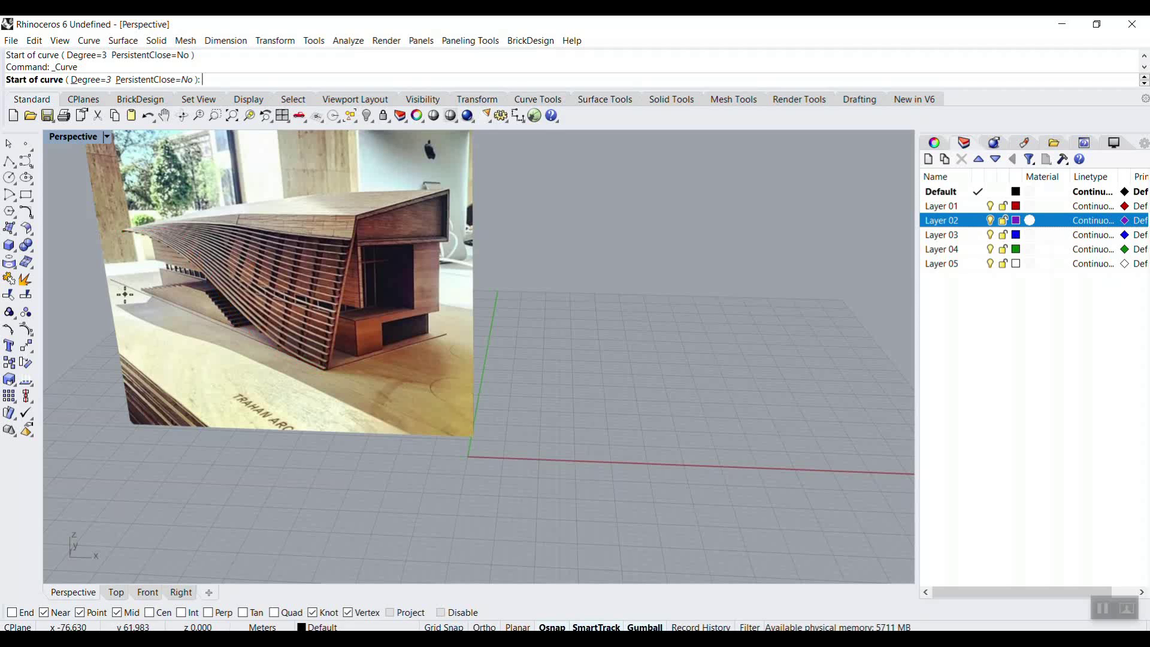
{"action": "left_click", "coordinate": [530, 437]}
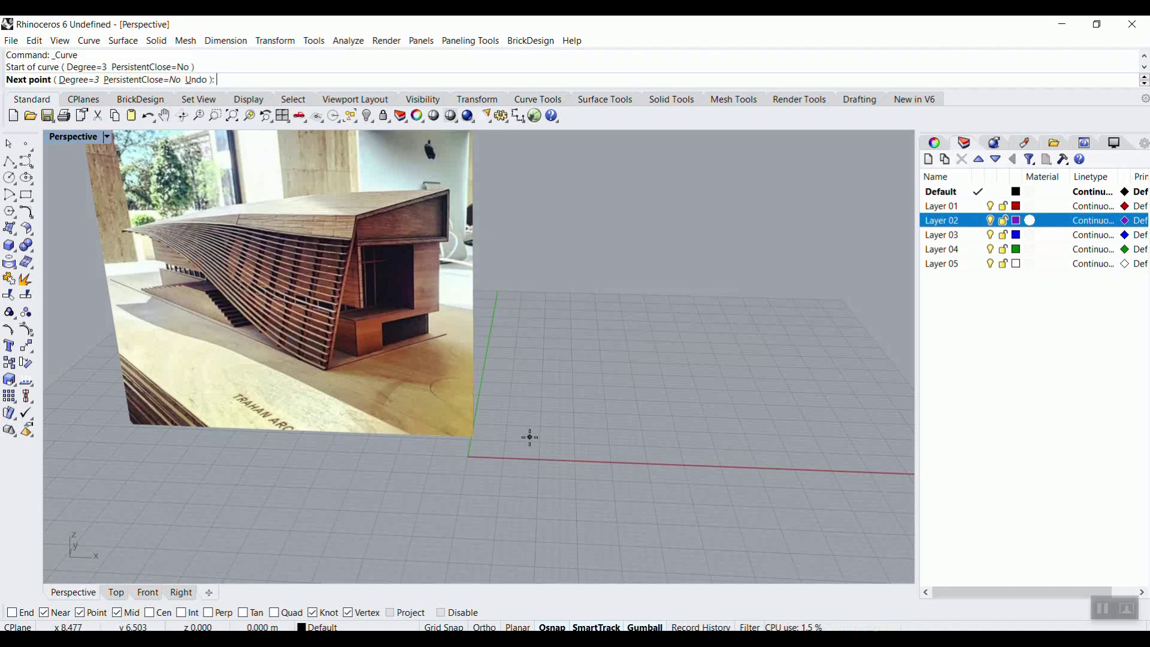
{"action": "left_click", "coordinate": [597, 439]}
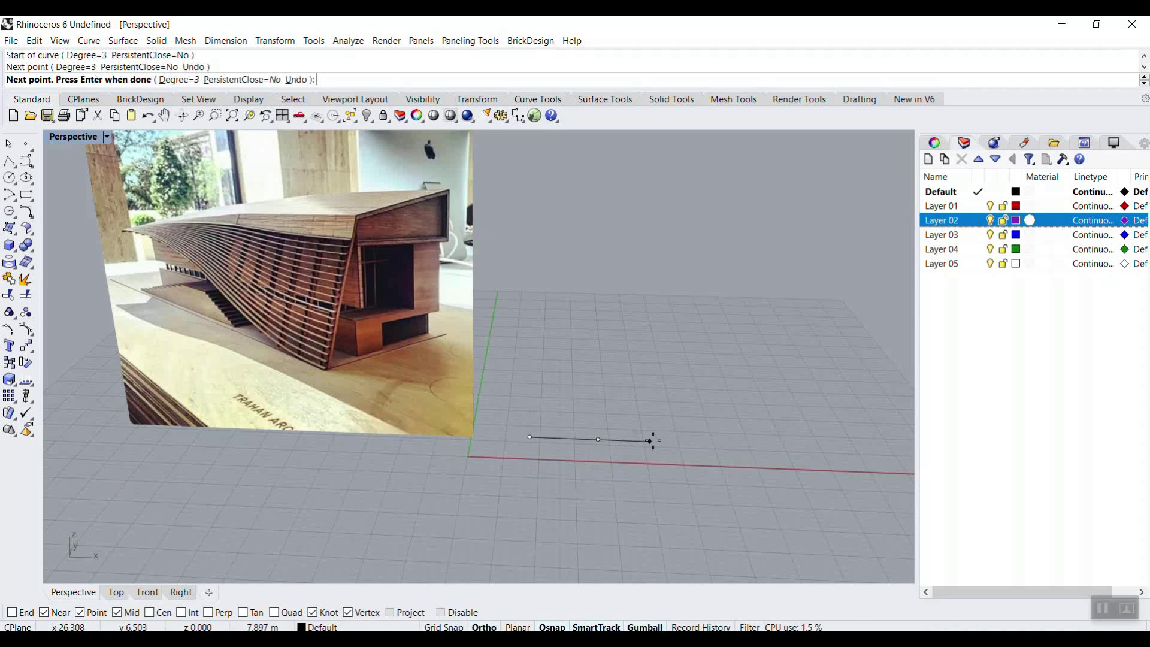
{"action": "left_click", "coordinate": [717, 443], "text": "shift"}
{"action": "key", "text": "Return"}
{"action": "right_click_drag", "start_coordinate": [816, 446], "coordinate": [603, 475]}
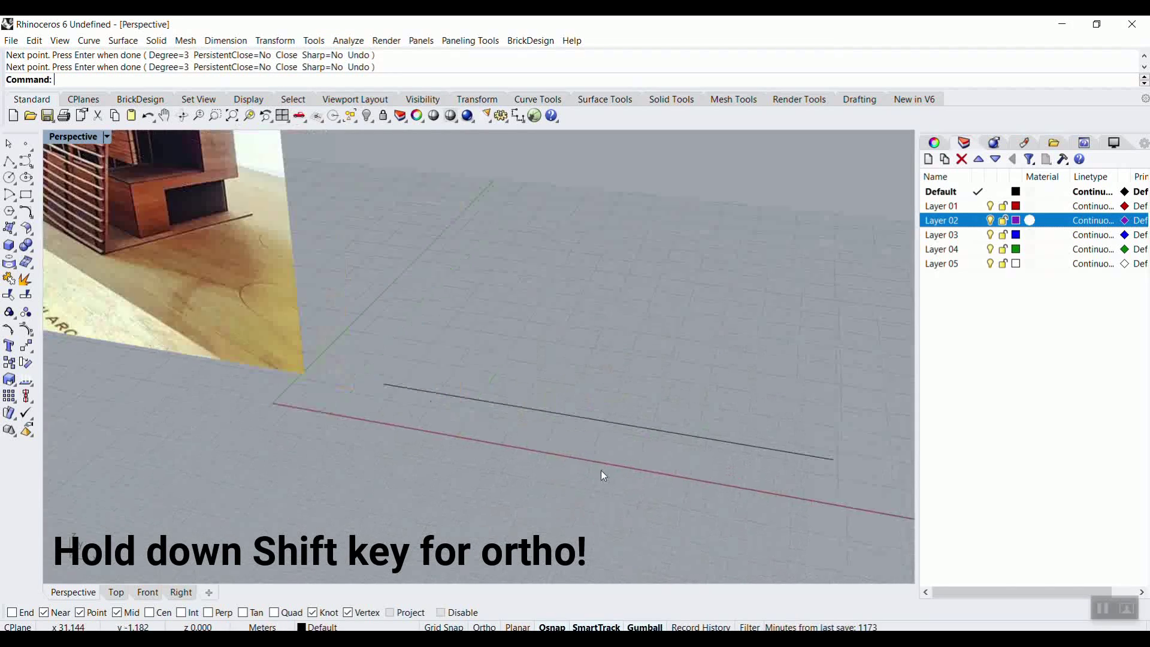
Duplicate the straight curve vertically, placing the copy well above the original.
{"action": "left_click", "coordinate": [600, 422]}
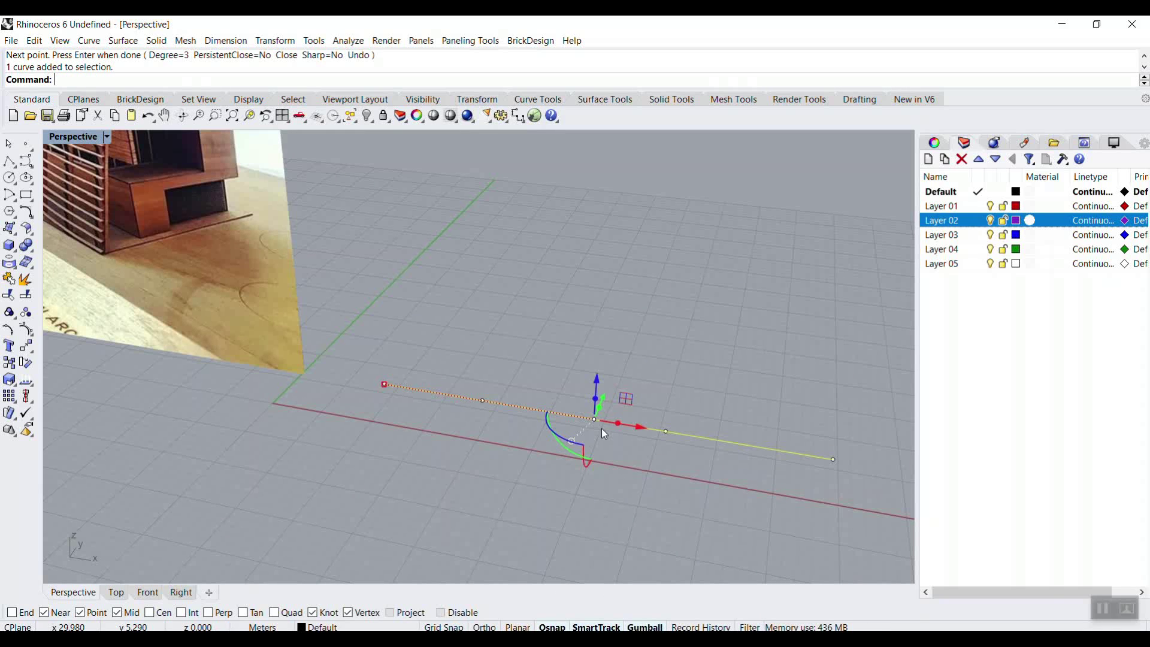
{"action": "right_click_drag", "start_coordinate": [601, 427], "coordinate": [515, 436]}
{"action": "left_click_drag", "start_coordinate": [573, 386], "coordinate": [577, 230]}
{"action": "left_click", "coordinate": [531, 297]}
{"action": "right_click_drag", "start_coordinate": [530, 297], "coordinate": [566, 255]}
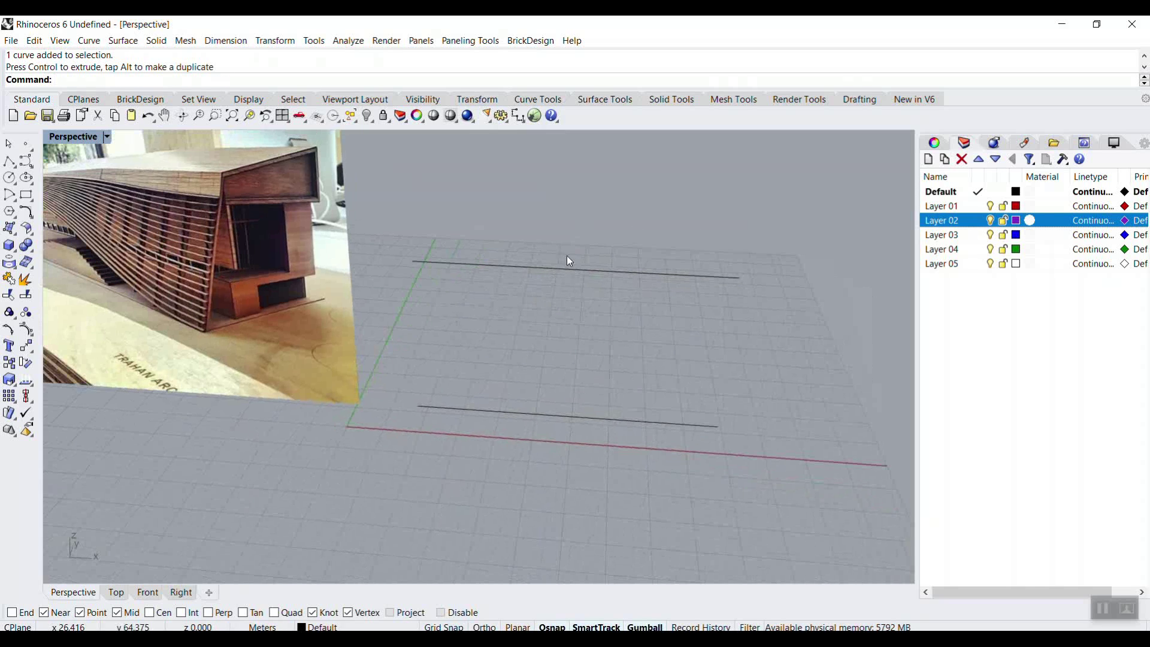
Raise the lower curve's two control points nearest the photo by about 11.3 m to form an S-shape.
{"action": "left_click", "coordinate": [529, 413]}
{"action": "right_click_drag", "start_coordinate": [530, 414], "coordinate": [440, 430]}
{"action": "left_click", "coordinate": [513, 422]}
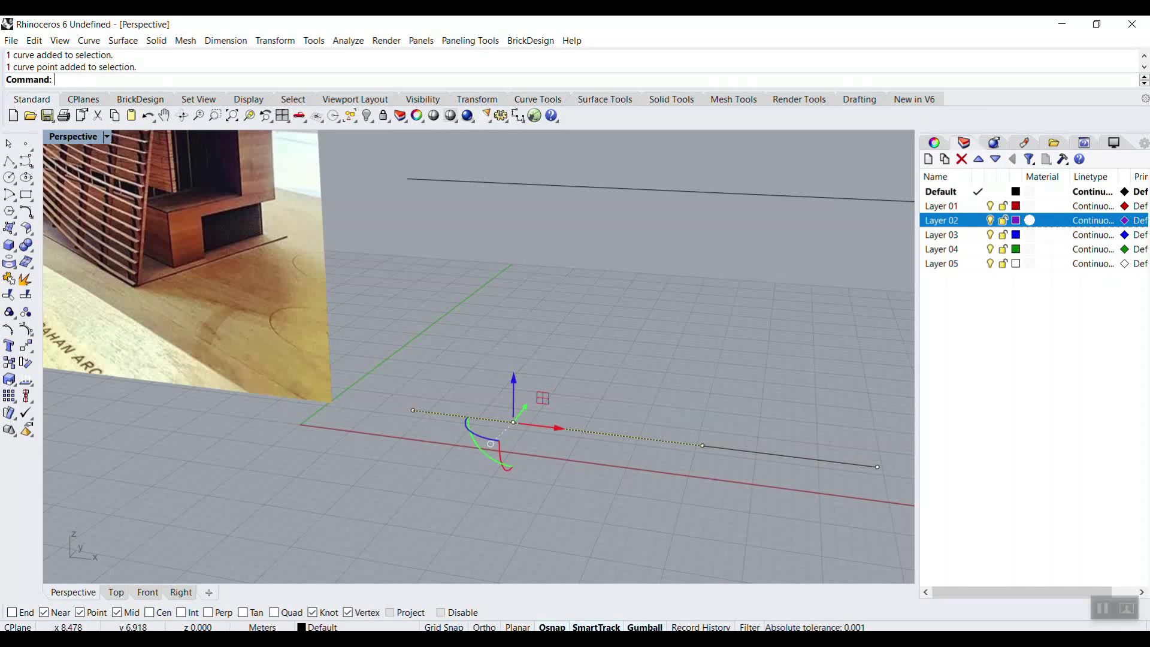
{"action": "left_click", "coordinate": [413, 411], "text": "shift"}
{"action": "left_click_drag", "start_coordinate": [473, 379], "coordinate": [475, 249]}
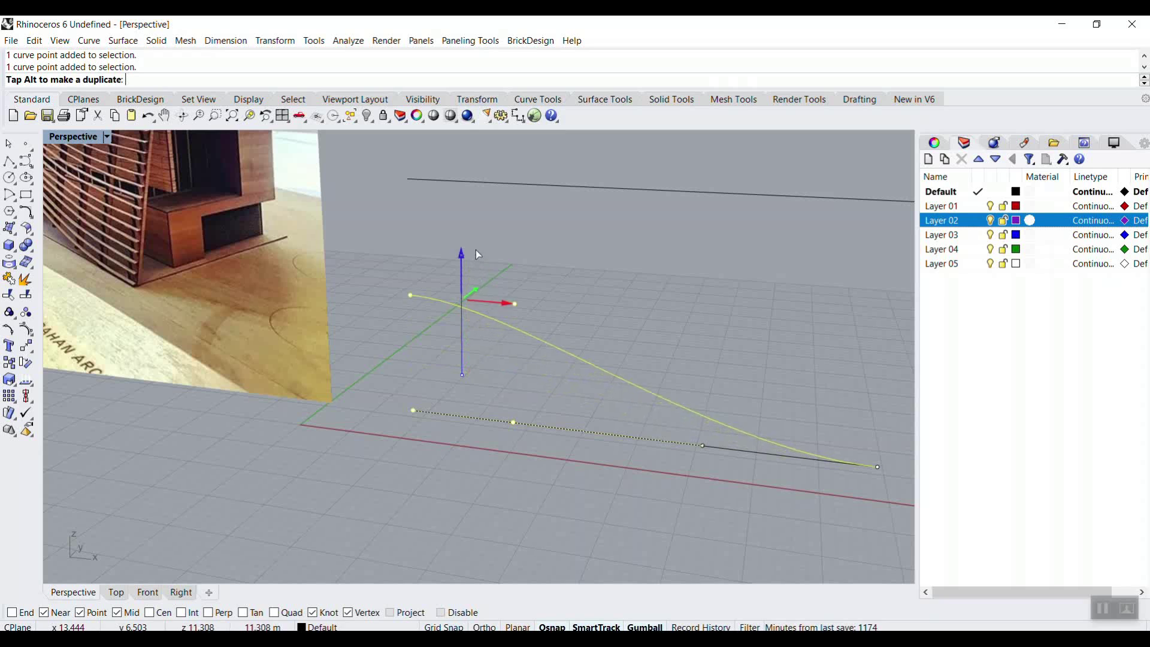
{"action": "key", "text": "Escape"}
Show the lower curve's control points and select its second point.
{"action": "right_click_drag", "start_coordinate": [577, 297], "coordinate": [526, 324]}
{"action": "left_click", "coordinate": [526, 324]}
{"action": "key", "text": "F10"}
{"action": "left_click", "coordinate": [565, 294]}
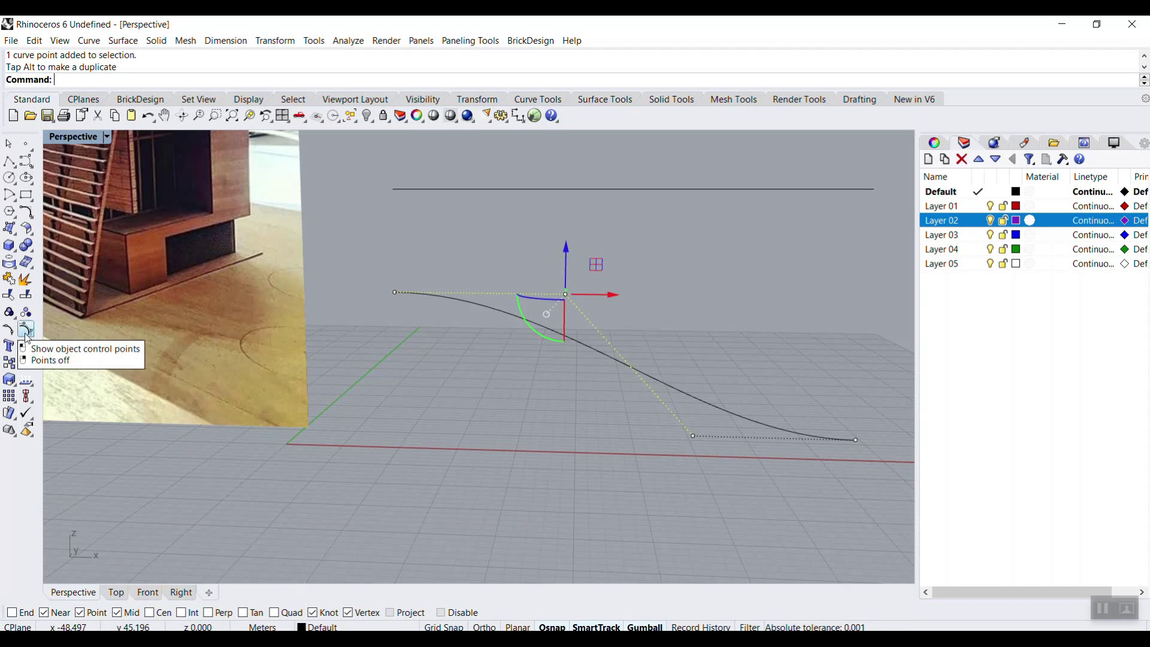
{"action": "key", "text": "Escape"}
Adjust the heights of the two control points at each end of the upper curve to form a shallow S.
{"action": "right_click_drag", "start_coordinate": [557, 384], "coordinate": [590, 297]}
{"action": "left_click", "coordinate": [569, 287]}
{"action": "right_click_drag", "start_coordinate": [458, 278], "coordinate": [359, 228]}
{"action": "left_click_drag", "start_coordinate": [359, 228], "coordinate": [489, 286]}
{"action": "left_click_drag", "start_coordinate": [421, 221], "coordinate": [510, 196]}
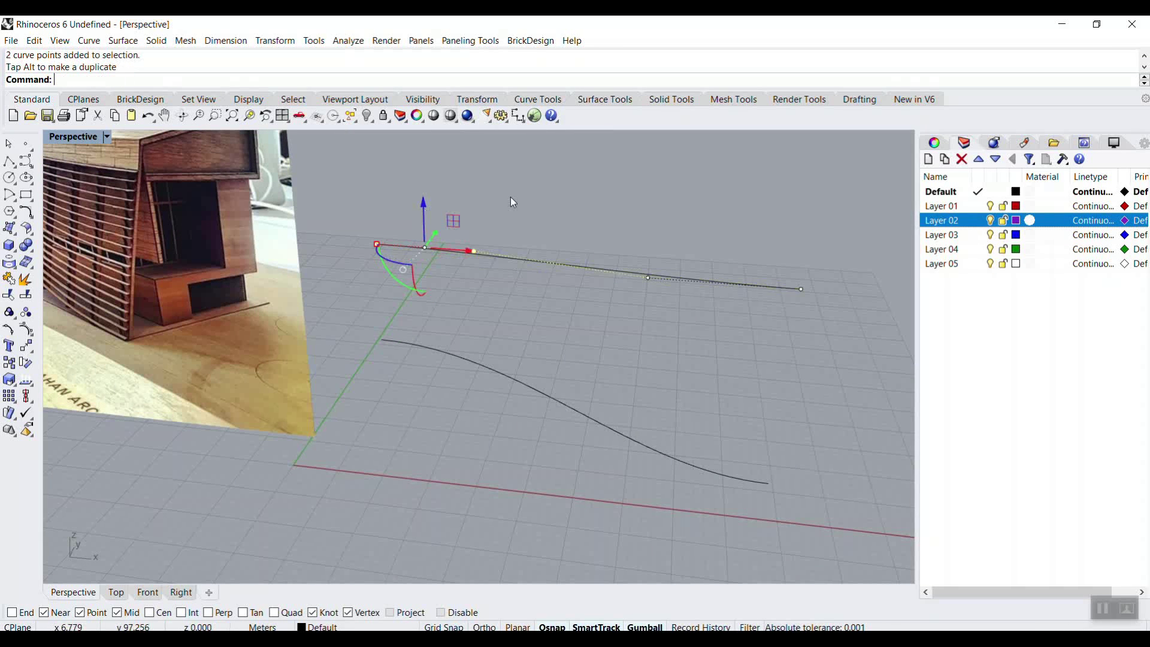
{"action": "left_click_drag", "start_coordinate": [622, 250], "coordinate": [822, 323]}
{"action": "left_click_drag", "start_coordinate": [732, 224], "coordinate": [658, 317]}
Move the whole upper curve back along the Y axis, behind the lower curve.
{"action": "right_click_drag", "start_coordinate": [685, 336], "coordinate": [523, 313]}
{"action": "left_click", "coordinate": [523, 313]}
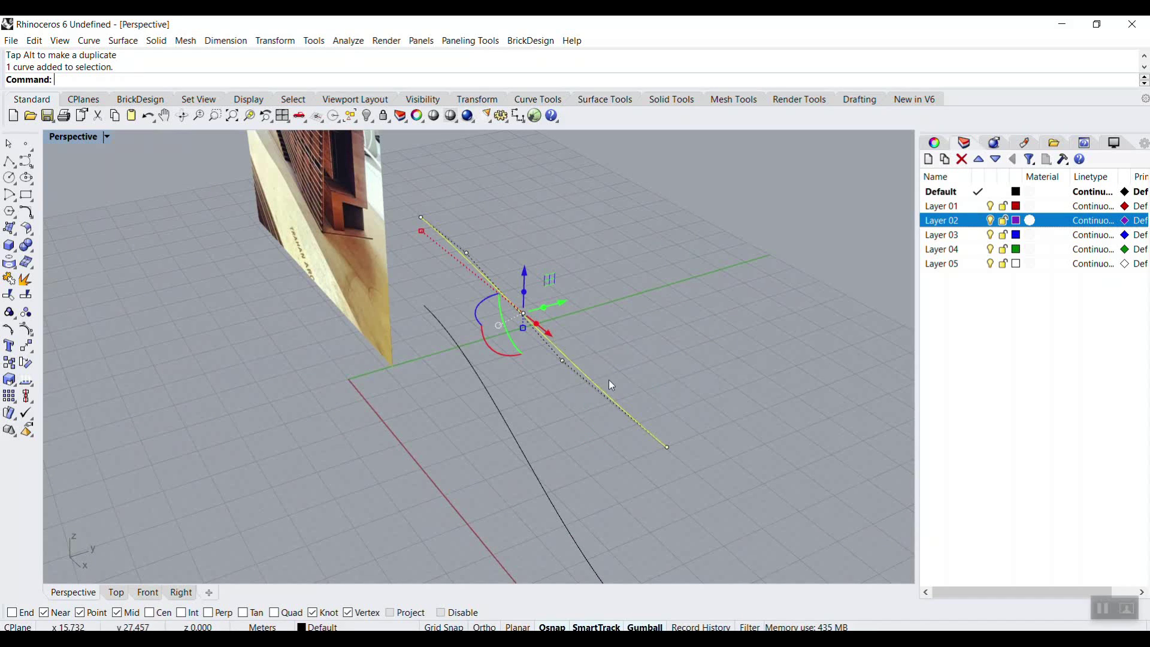
{"action": "right_click_drag", "start_coordinate": [685, 334], "coordinate": [598, 379]}
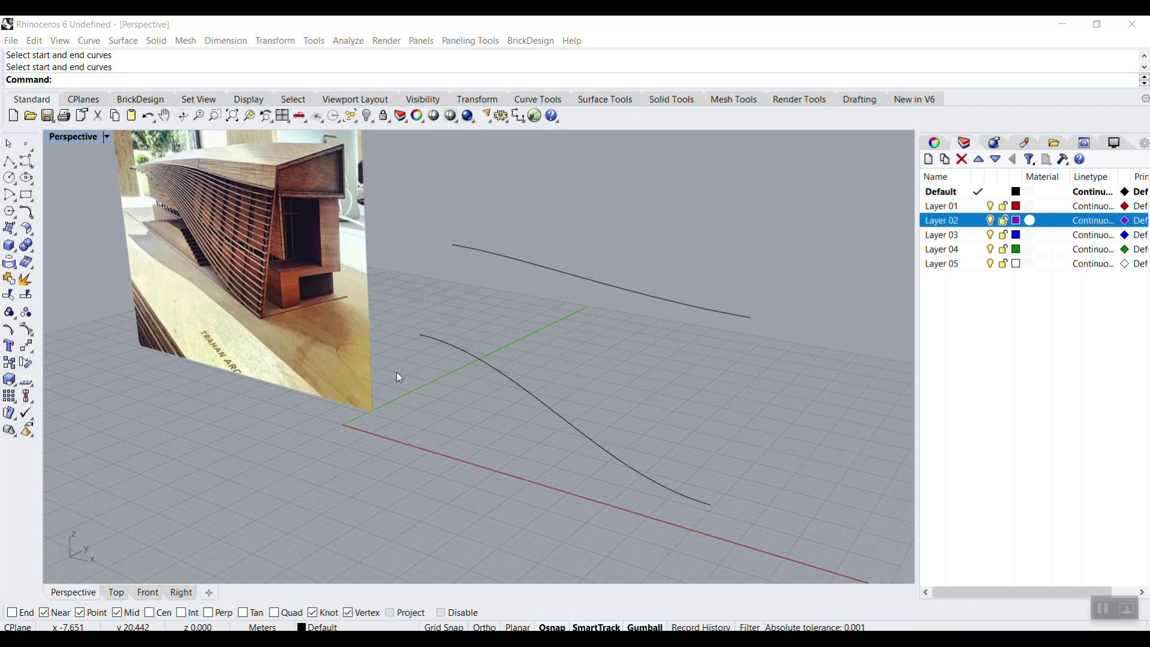
Create 12 tween curves between the lower and upper curves with TweenCurves.
{"action": "type", "text": "Tw"}
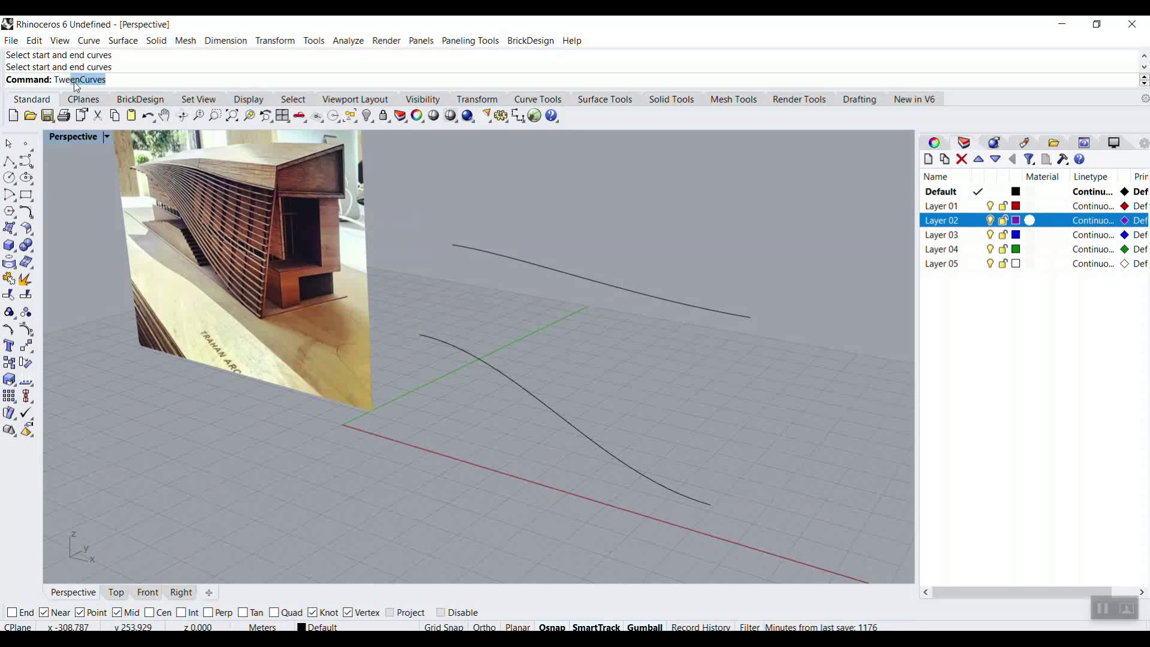
{"action": "type", "text": "ee"}
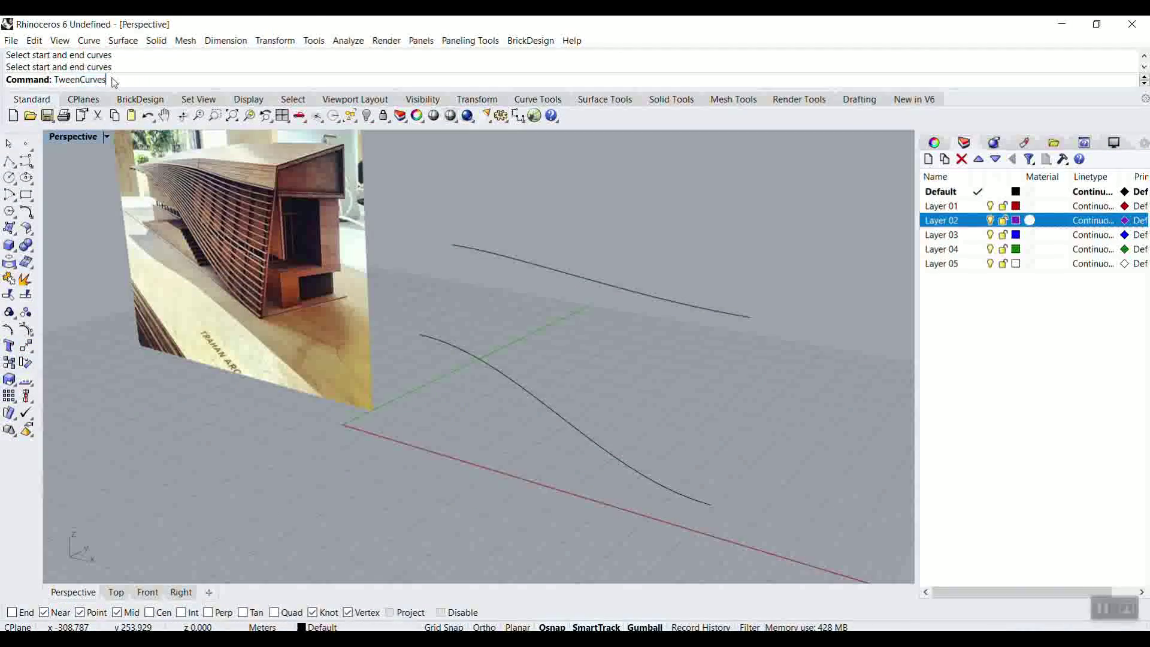
{"action": "key", "text": "Return"}
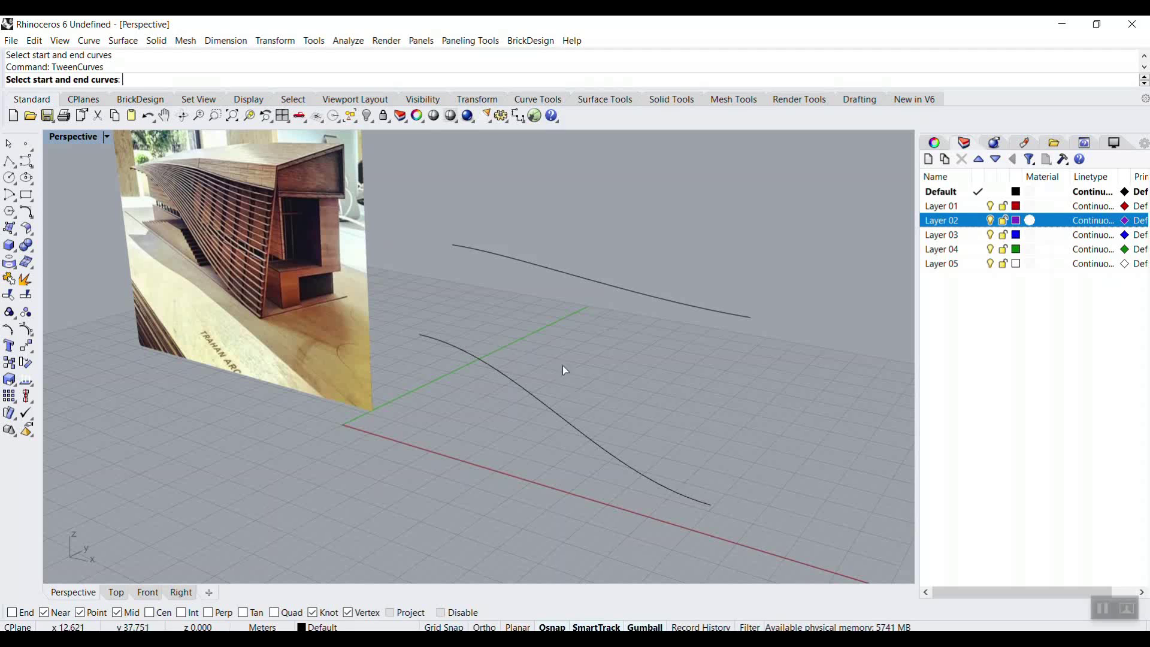
{"action": "left_click", "coordinate": [477, 366]}
{"action": "left_click", "coordinate": [560, 270]}
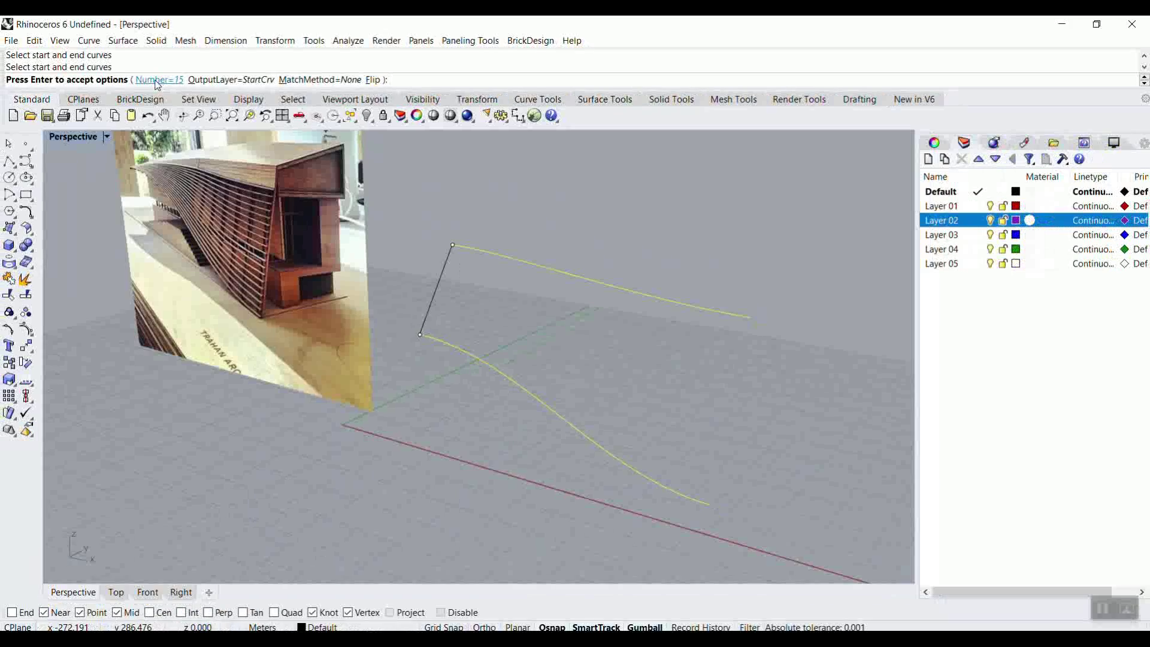
{"action": "left_click", "coordinate": [158, 80]}
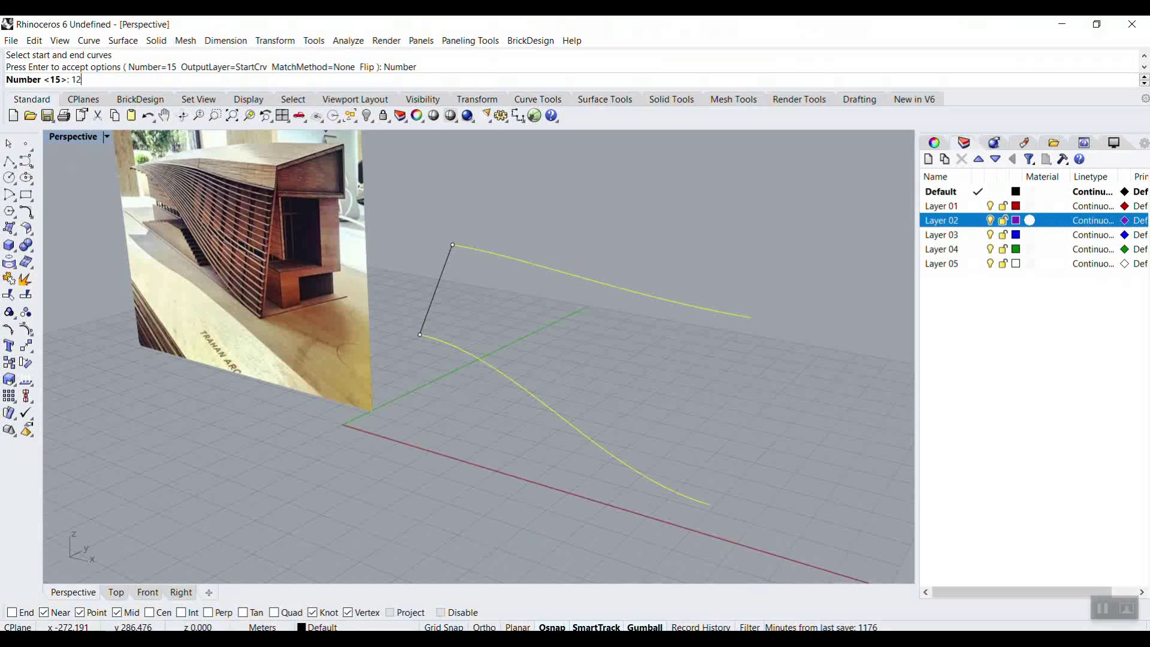
{"action": "type", "text": "12"}
{"action": "key", "text": "Return"}
{"action": "right_click_drag", "start_coordinate": [716, 300], "coordinate": [490, 332]}
{"action": "key", "text": "Return"}
Try moving the upper curve back on its own, and undo both that move and the tween.
{"action": "left_click_drag", "start_coordinate": [495, 253], "coordinate": [544, 240]}
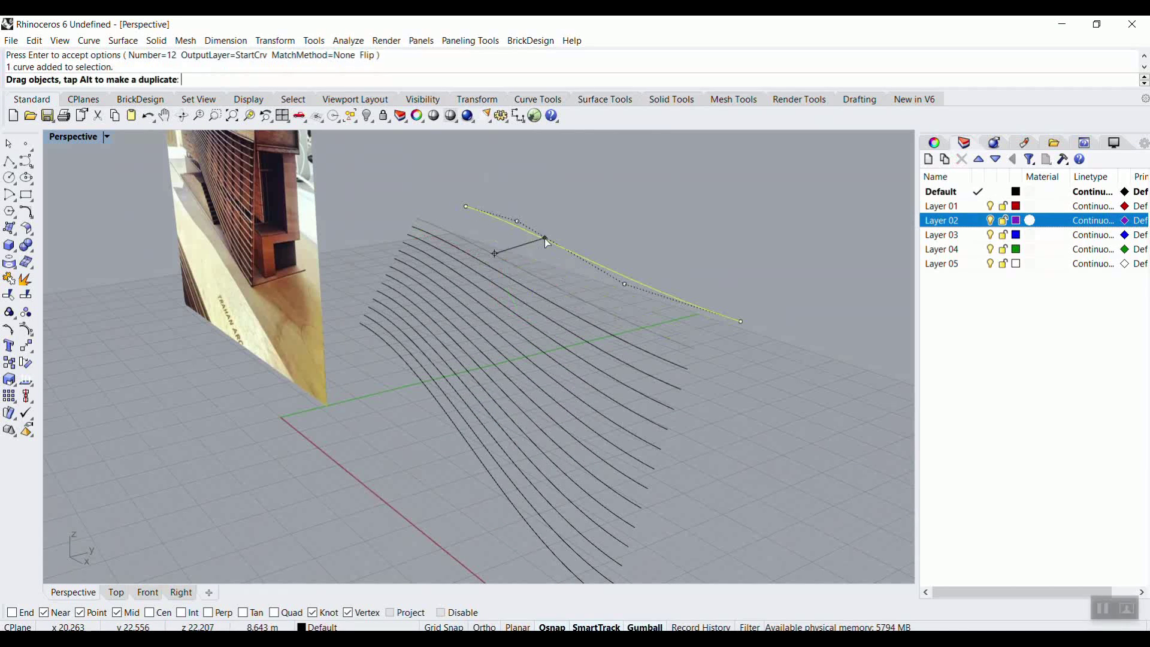
{"action": "right_click_drag", "start_coordinate": [387, 382], "coordinate": [415, 332]}
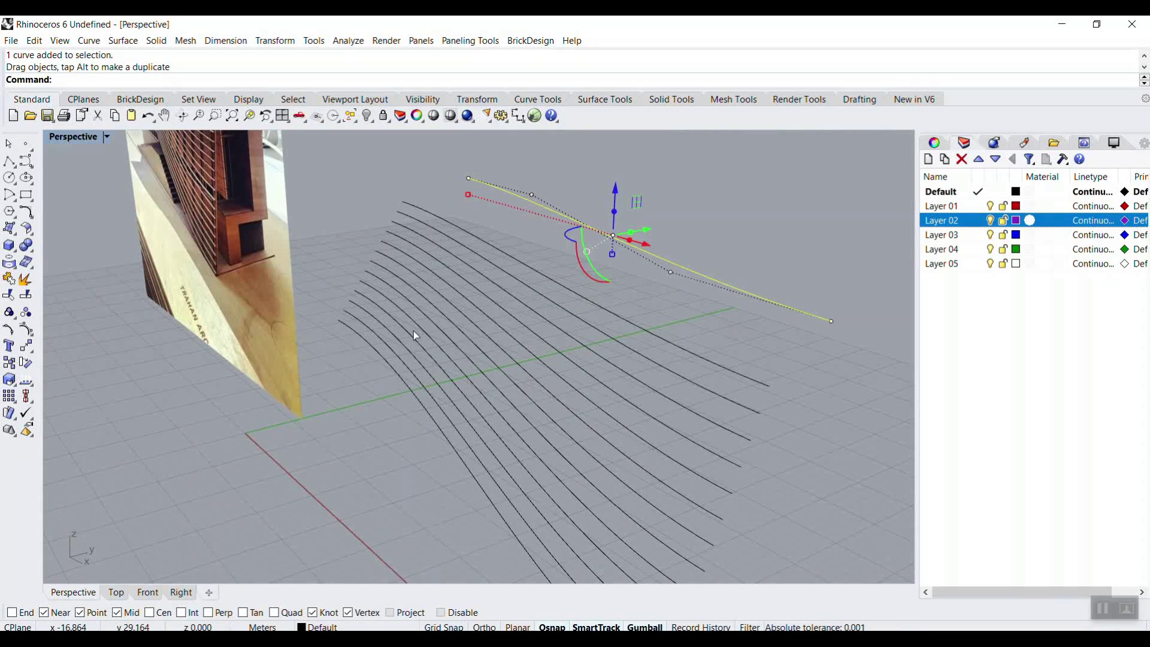
{"action": "key", "text": "ctrl+z"}
{"action": "key", "text": "ctrl+z"}
{"action": "left_click", "coordinate": [652, 226]}
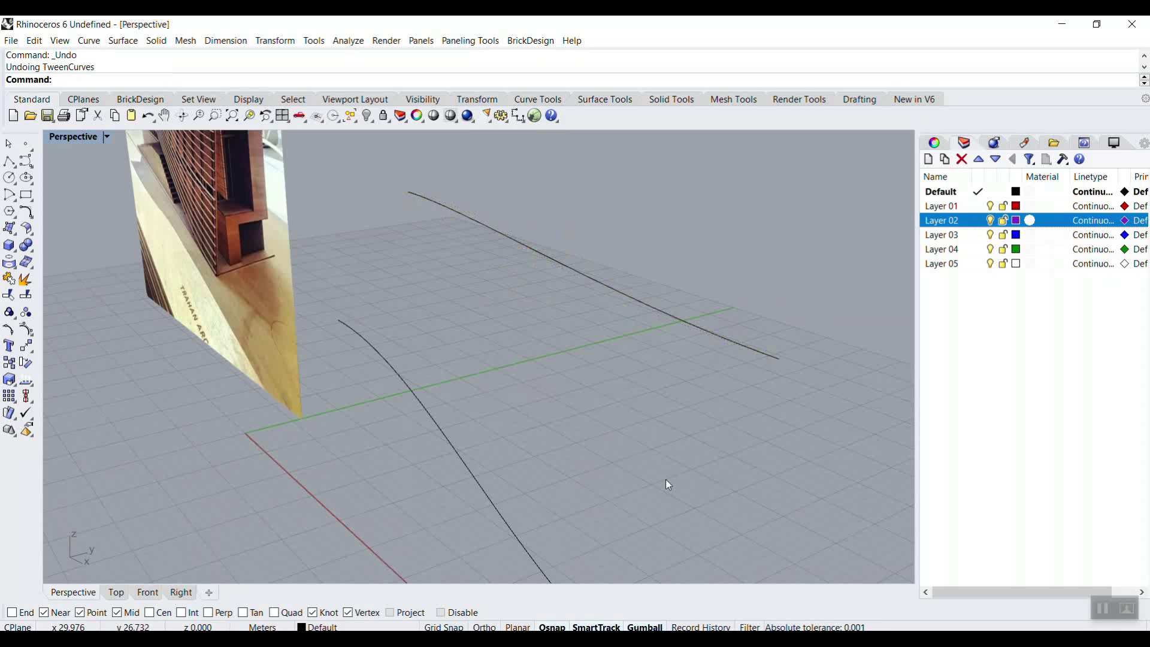
Enable Record History and tween 12 curves between the lower and upper curves again.
{"action": "left_click", "coordinate": [706, 628]}
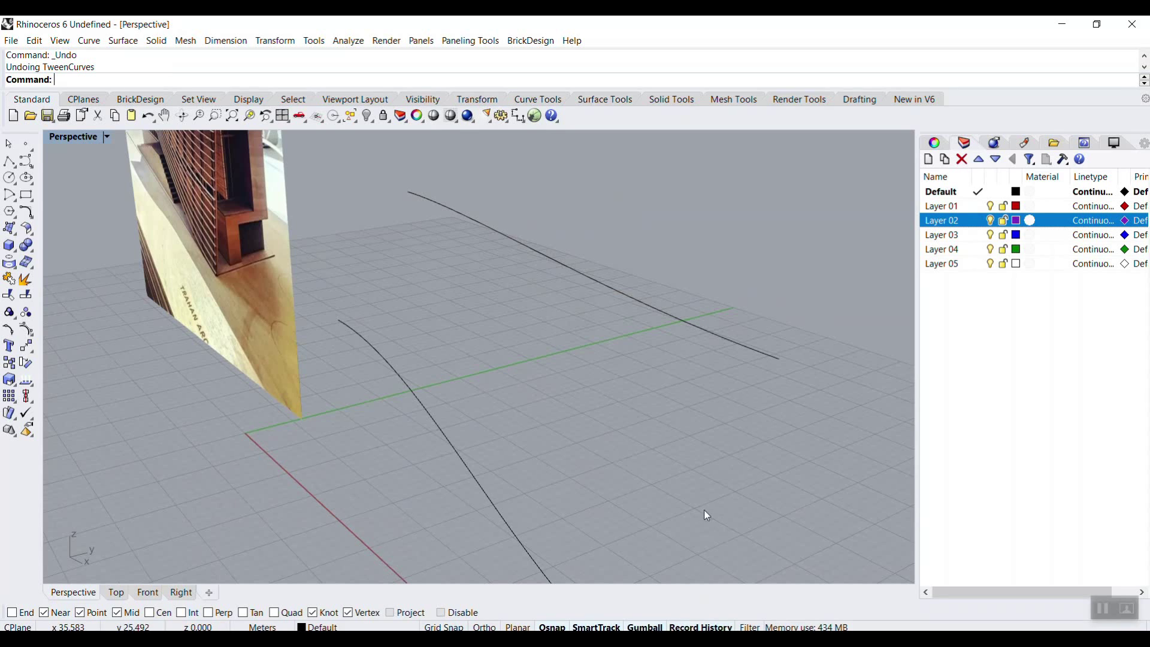
{"action": "key", "text": "Up"}
{"action": "key", "text": "Return"}
{"action": "left_click", "coordinate": [361, 337]}
{"action": "left_click", "coordinate": [506, 236]}
{"action": "key", "text": "Return"}
Try repositioning and scaling the upper curve to test the history-linked tween curves, and undo the changes.
{"action": "right_click_drag", "start_coordinate": [576, 224], "coordinate": [535, 267]}
{"action": "left_click", "coordinate": [547, 238]}
{"action": "left_click_drag", "start_coordinate": [558, 259], "coordinate": [601, 260]}
{"action": "right_click_drag", "start_coordinate": [601, 259], "coordinate": [730, 299]}
{"action": "left_click_drag", "start_coordinate": [387, 198], "coordinate": [464, 220]}
{"action": "right_click_drag", "start_coordinate": [558, 264], "coordinate": [566, 295]}
{"action": "left_click_drag", "start_coordinate": [570, 295], "coordinate": [629, 321]}
{"action": "left_click", "coordinate": [743, 272]}
{"action": "right_click_drag", "start_coordinate": [743, 272], "coordinate": [673, 263]}
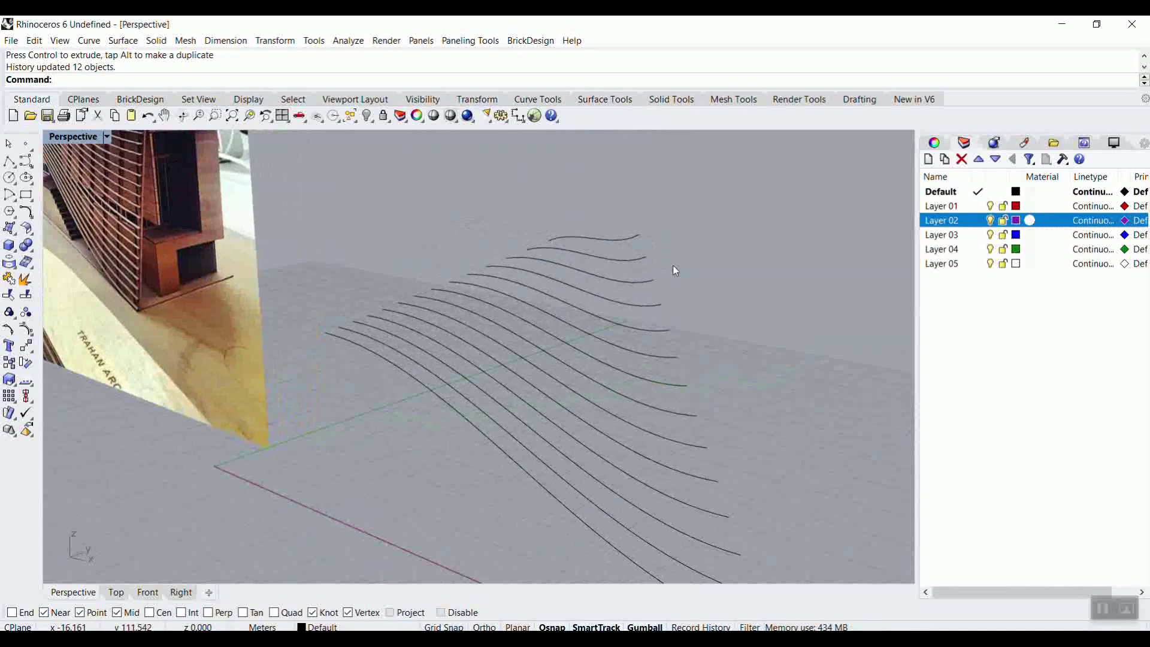
{"action": "key", "text": "ctrl+z"}
{"action": "key", "text": "ctrl+z"}
Raise the lower curve's two control points nearest the photo along the Z axis.
{"action": "right_click_drag", "start_coordinate": [716, 224], "coordinate": [451, 323]}
{"action": "left_click", "coordinate": [450, 322]}
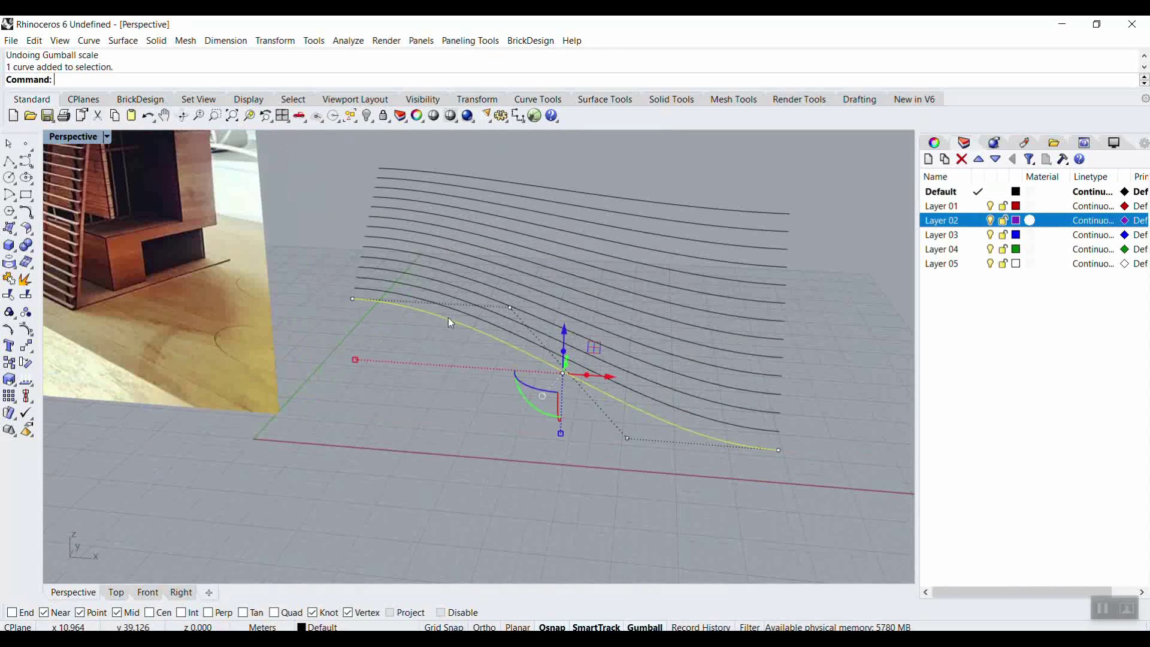
{"action": "left_click", "coordinate": [510, 309]}
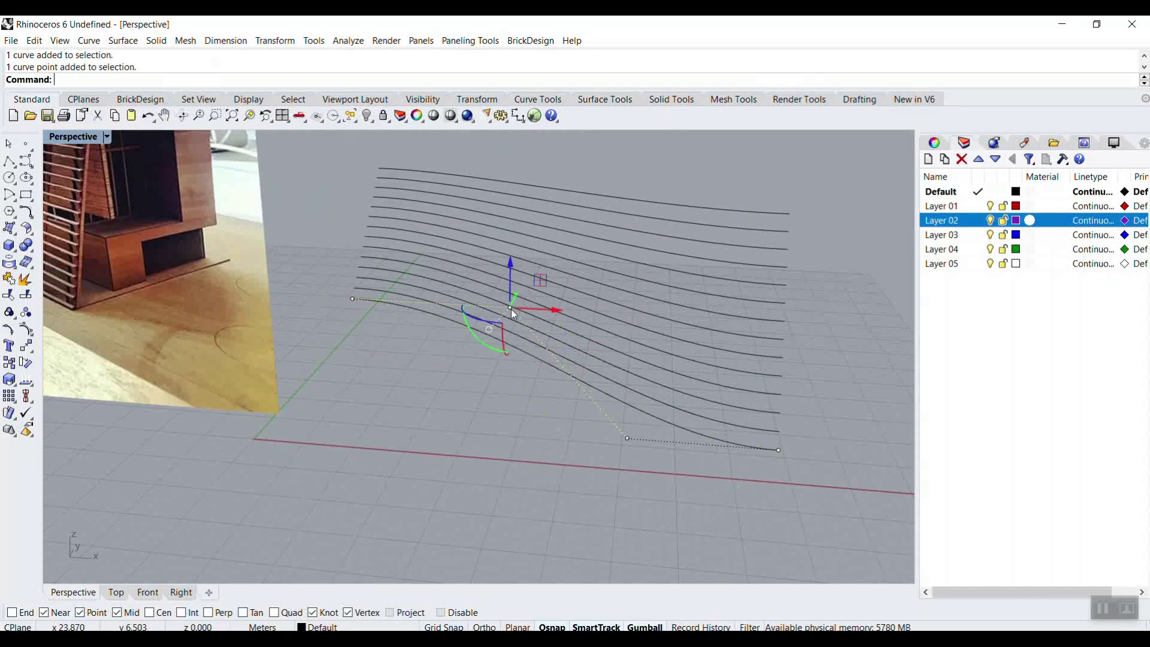
{"action": "left_click", "coordinate": [353, 298], "text": "shift"}
{"action": "left_click_drag", "start_coordinate": [431, 273], "coordinate": [431, 226]}
{"action": "left_click", "coordinate": [437, 380]}
Try sliding the lower curve's third control point along the X axis toward the photo, and slide it back.
{"action": "scroll", "coordinate": [501, 377], "scroll_direction": "down", "scroll_amount": 8}
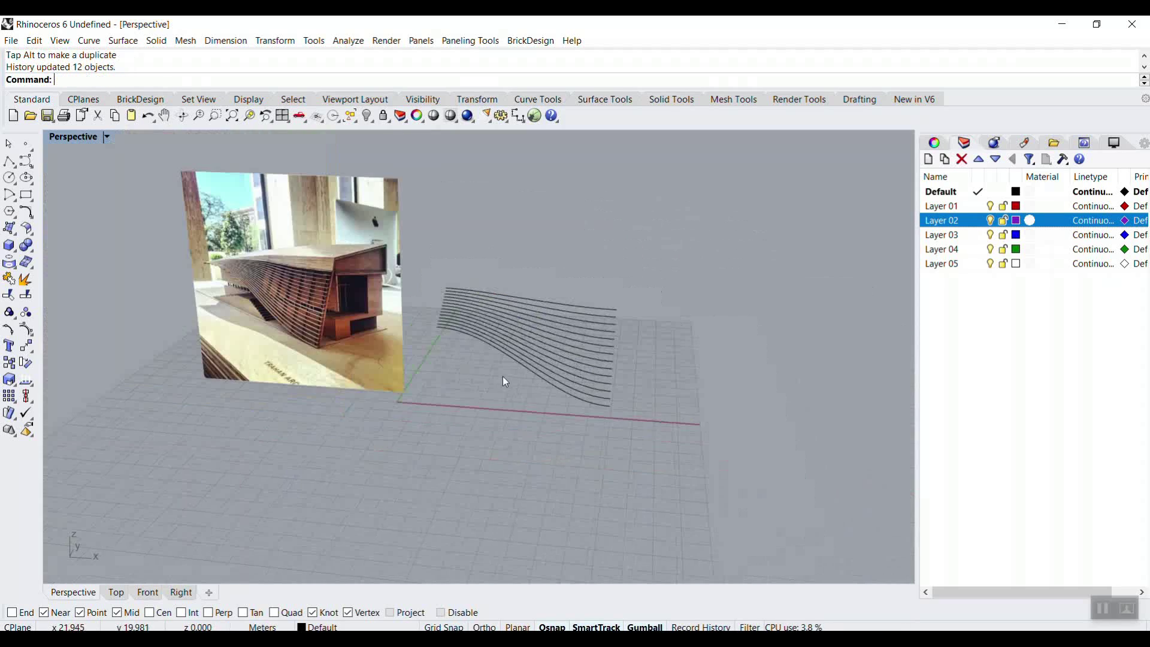
{"action": "scroll", "coordinate": [502, 376], "scroll_direction": "up", "scroll_amount": 10}
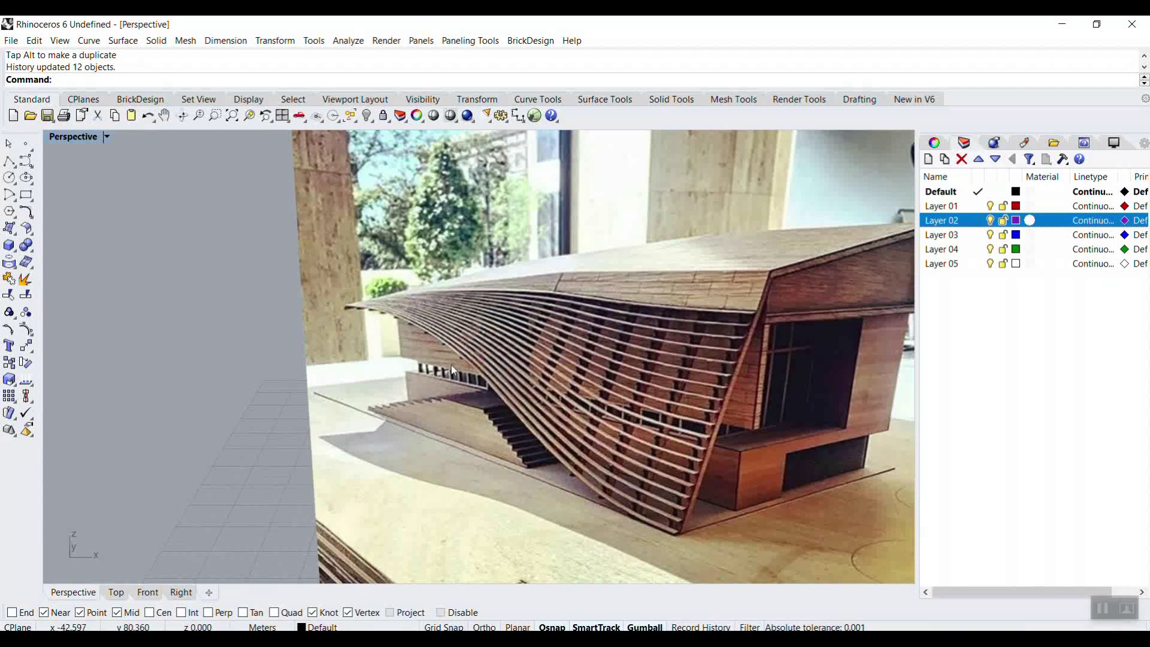
{"action": "scroll", "coordinate": [470, 359], "scroll_direction": "down", "scroll_amount": 6}
{"action": "scroll", "coordinate": [529, 437], "scroll_direction": "up", "scroll_amount": 4}
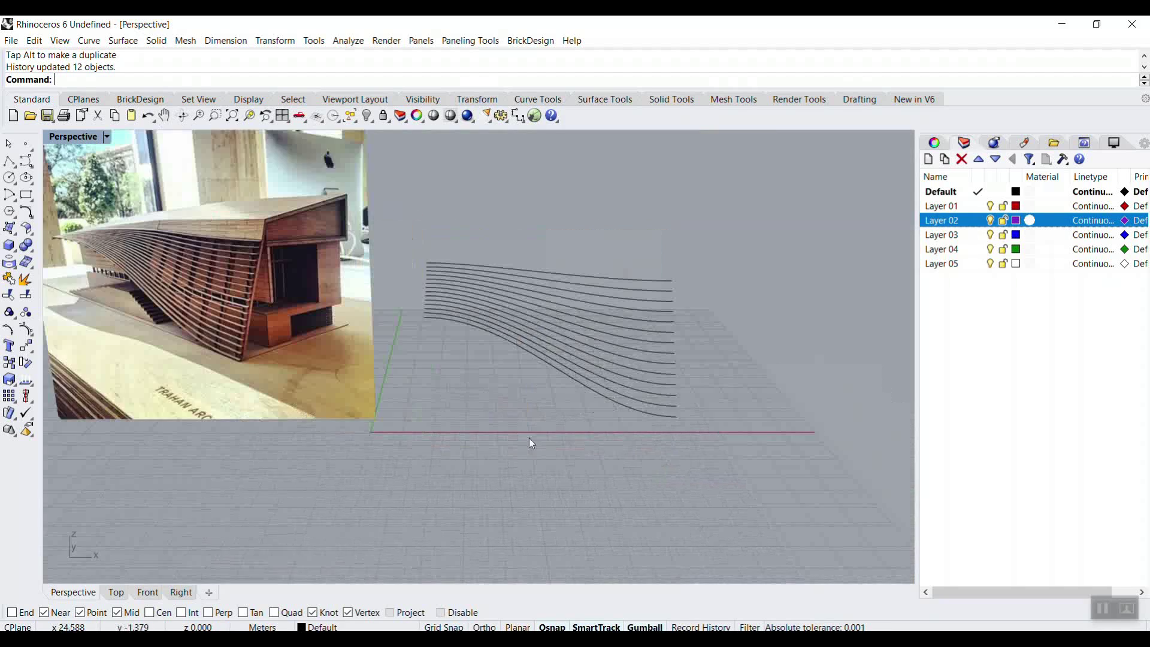
{"action": "left_click", "coordinate": [654, 399]}
{"action": "left_click", "coordinate": [610, 413]}
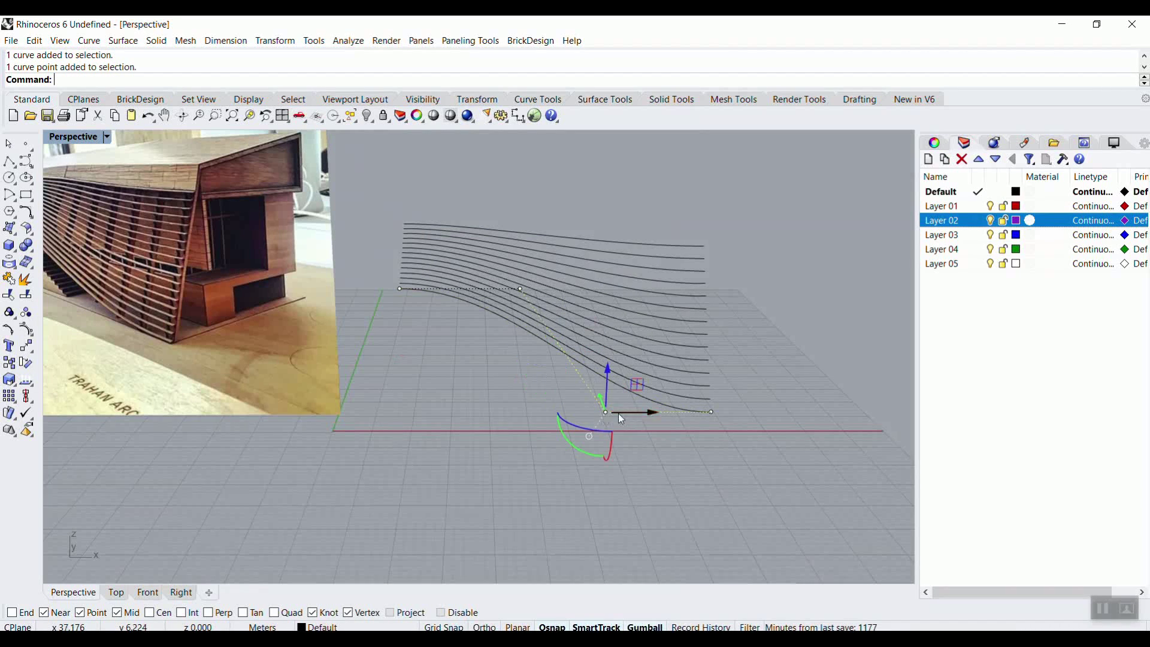
{"action": "left_click_drag", "start_coordinate": [614, 413], "coordinate": [550, 414]}
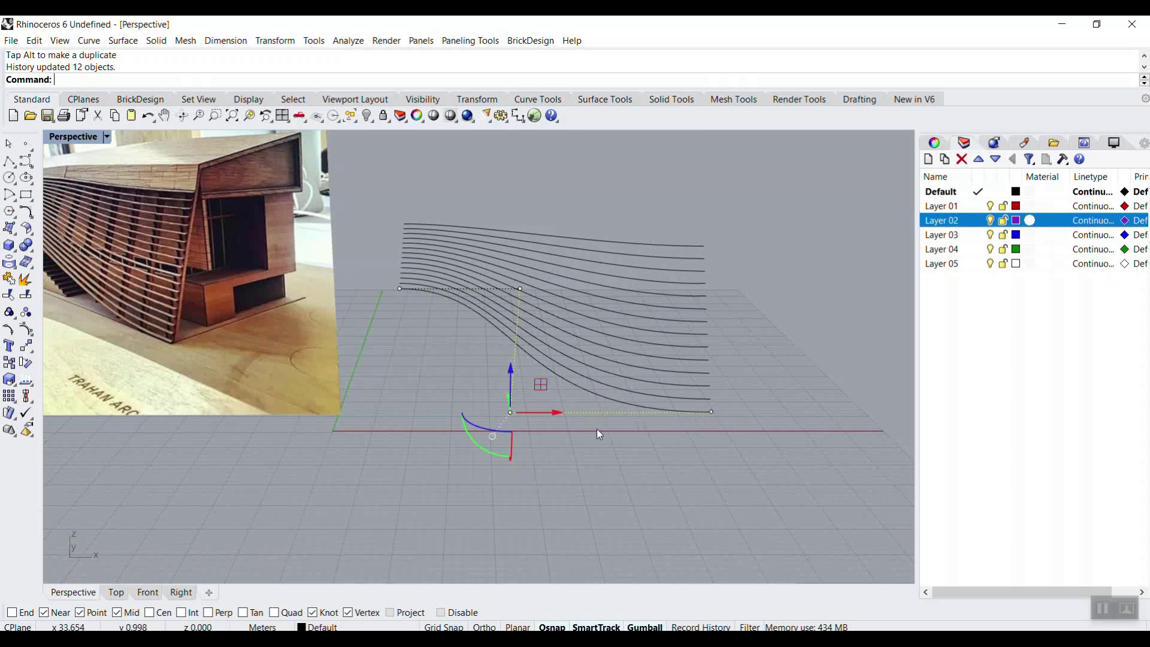
{"action": "left_click_drag", "start_coordinate": [549, 415], "coordinate": [647, 427]}
{"action": "key", "text": "Escape"}
Try moving the upper curve back along the Y axis, and undo the move.
{"action": "right_click_drag", "start_coordinate": [630, 329], "coordinate": [436, 310]}
{"action": "left_click", "coordinate": [603, 267]}
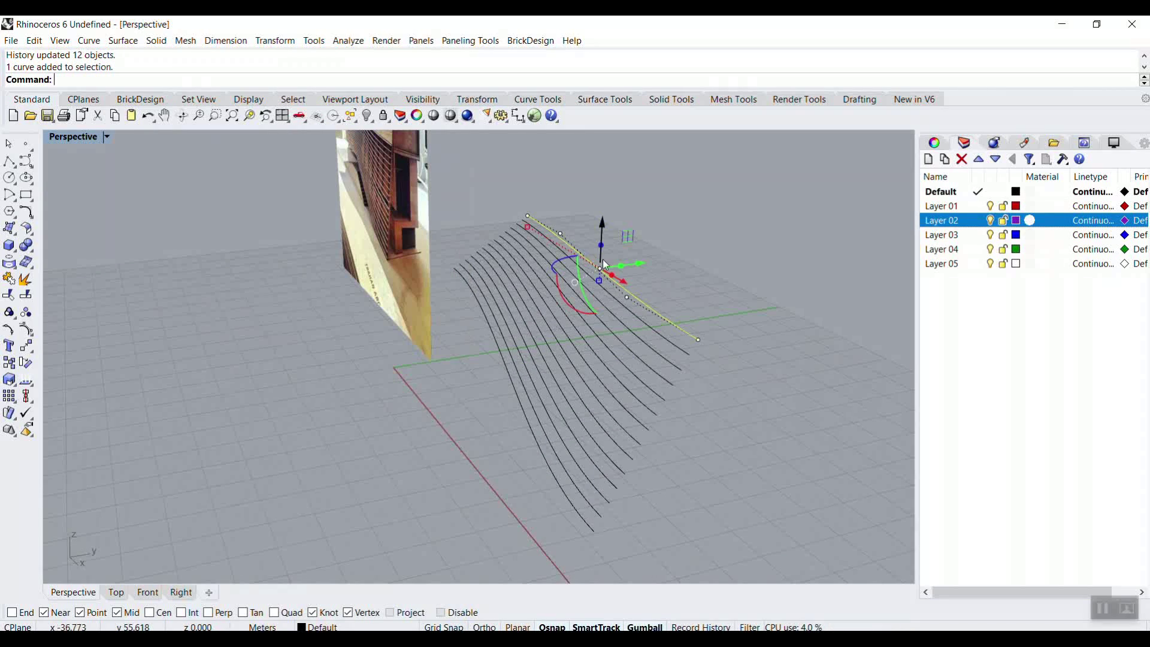
{"action": "left_click_drag", "start_coordinate": [642, 268], "coordinate": [673, 264]}
{"action": "key", "text": "Escape"}
{"action": "right_click_drag", "start_coordinate": [754, 390], "coordinate": [727, 365]}
{"action": "right_click_drag", "start_coordinate": [656, 260], "coordinate": [671, 288]}
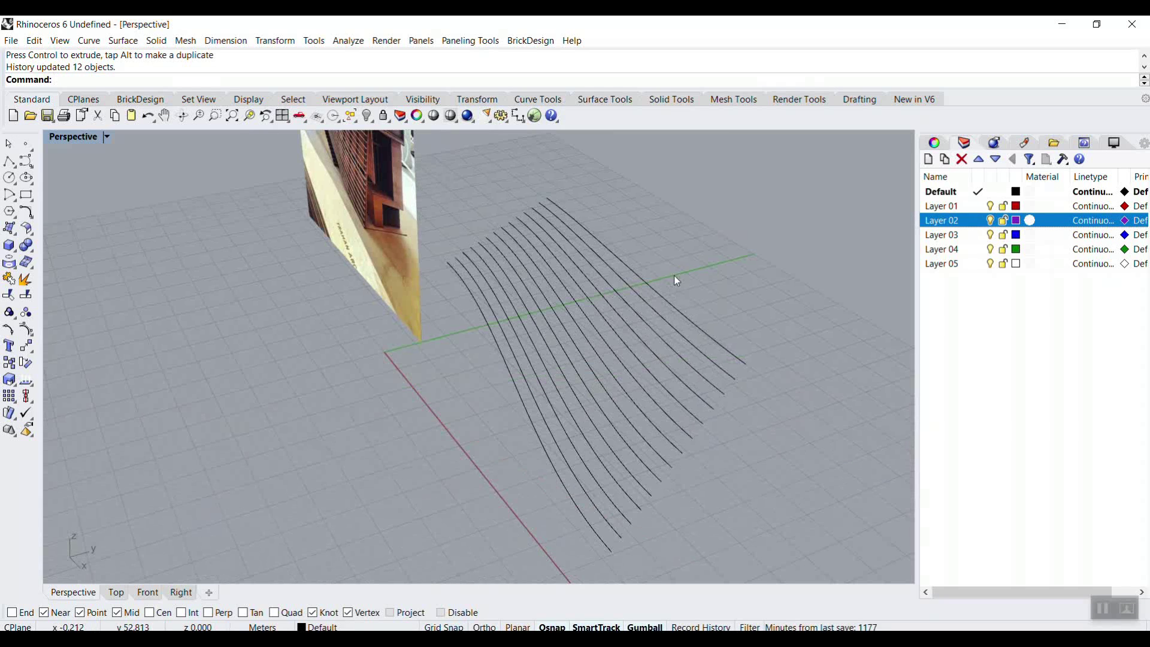
{"action": "key", "text": "ctrl+z"}
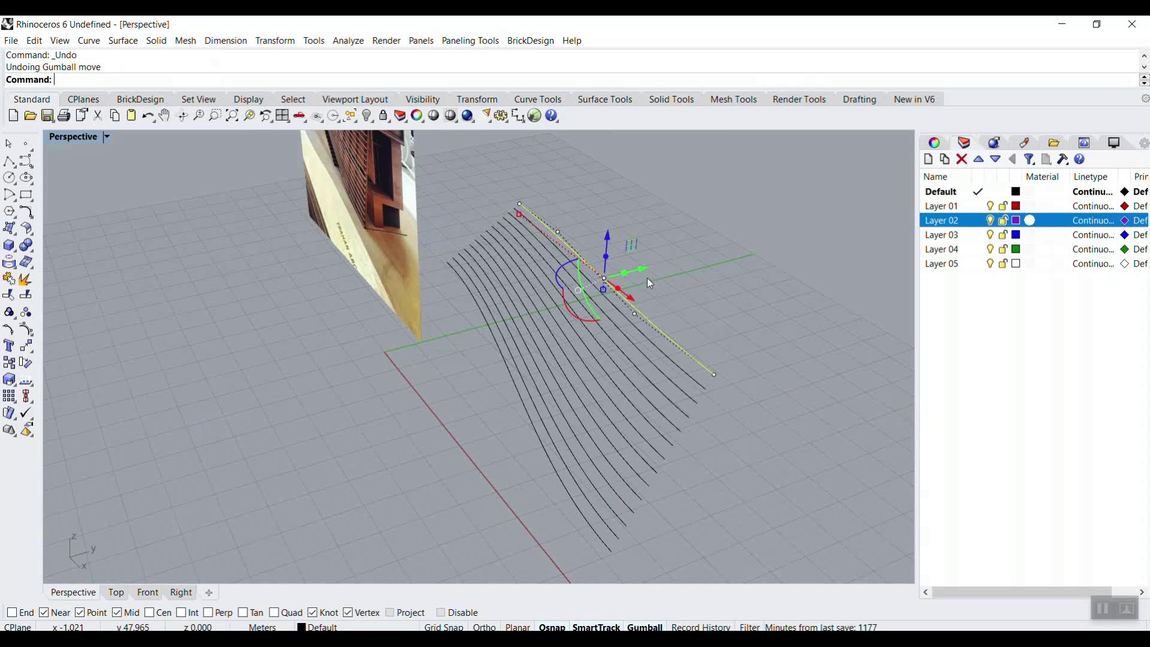
Move the upper curve a short distance back along the Y axis, away from the lower curve.
{"action": "left_click_drag", "start_coordinate": [642, 269], "coordinate": [668, 264]}
{"action": "left_click", "coordinate": [681, 328]}
{"action": "right_click_drag", "start_coordinate": [681, 328], "coordinate": [701, 285]}
{"action": "scroll", "coordinate": [256, 276], "scroll_direction": "up", "scroll_amount": 5}
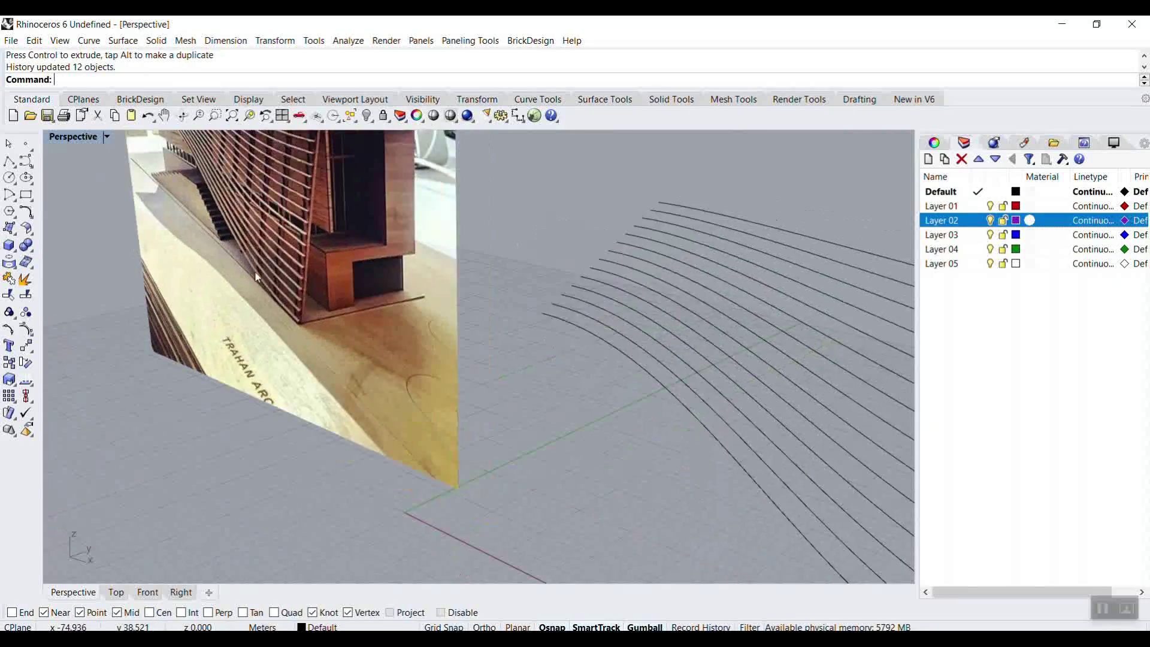
{"action": "scroll", "coordinate": [256, 277], "scroll_direction": "down", "scroll_amount": 5}
{"action": "scroll", "coordinate": [516, 247], "scroll_direction": "up", "scroll_amount": 3}
{"action": "scroll", "coordinate": [499, 288], "scroll_direction": "down", "scroll_amount": 2}
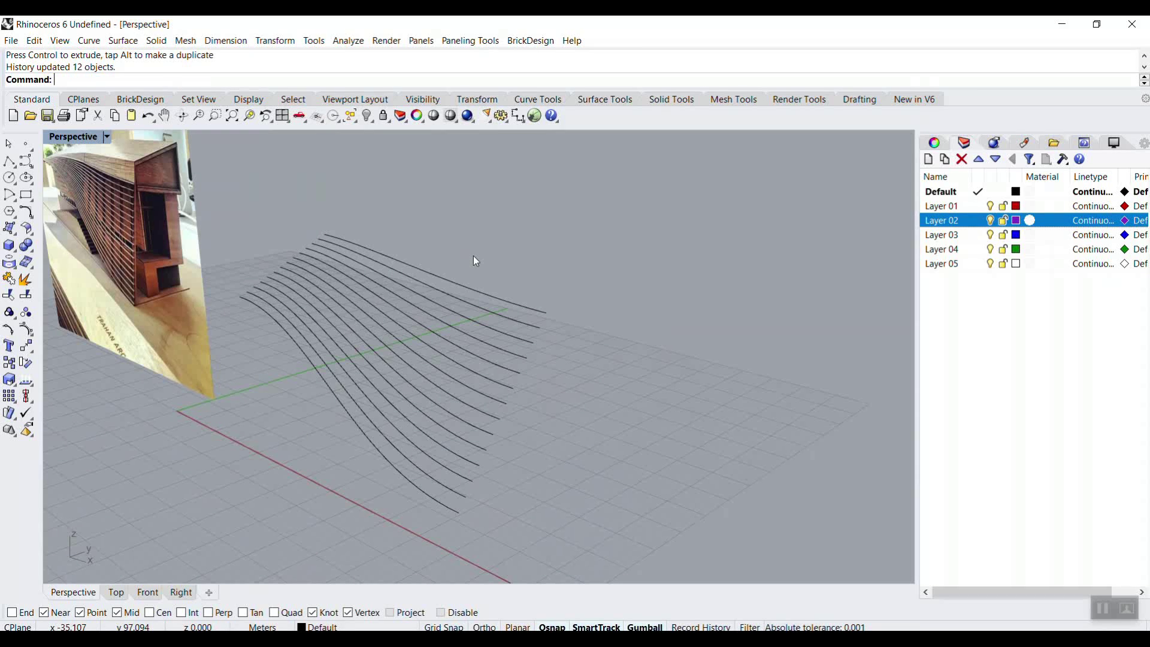
Extrude all 14 curves 0.8 m along the Y axis into flat slats.
{"action": "left_click_drag", "start_coordinate": [497, 244], "coordinate": [285, 425]}
{"action": "scroll", "coordinate": [413, 362], "scroll_direction": "up", "scroll_amount": 3}
{"action": "scroll", "coordinate": [412, 356], "scroll_direction": "up", "scroll_amount": 5}
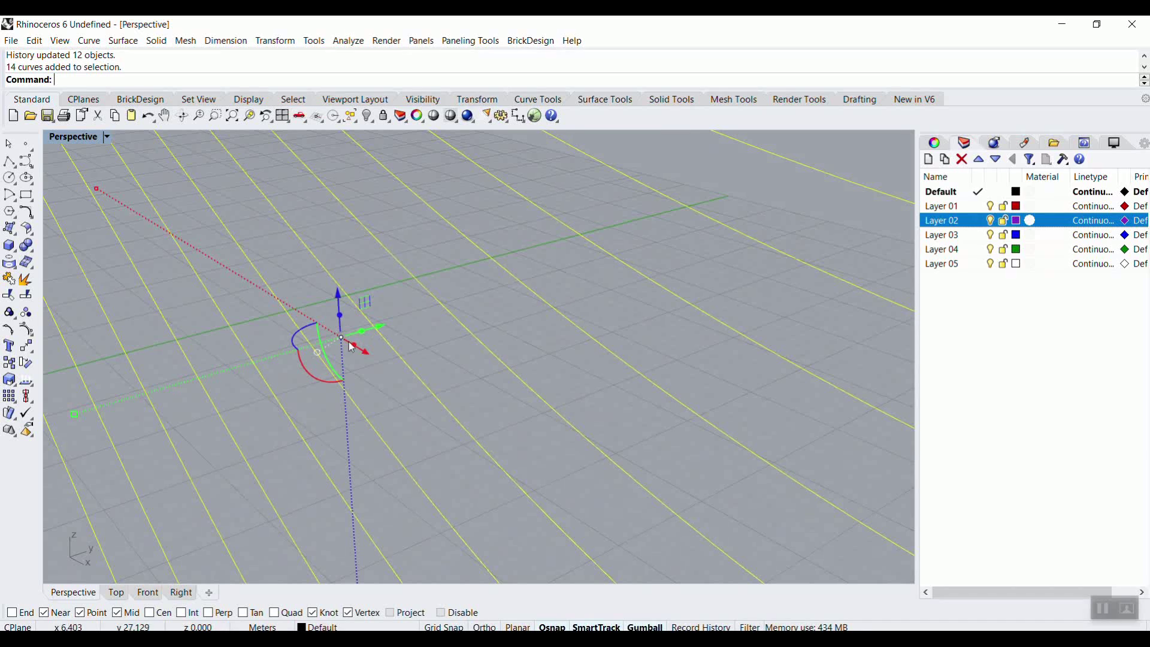
{"action": "right_click_drag", "start_coordinate": [399, 393], "coordinate": [442, 404]}
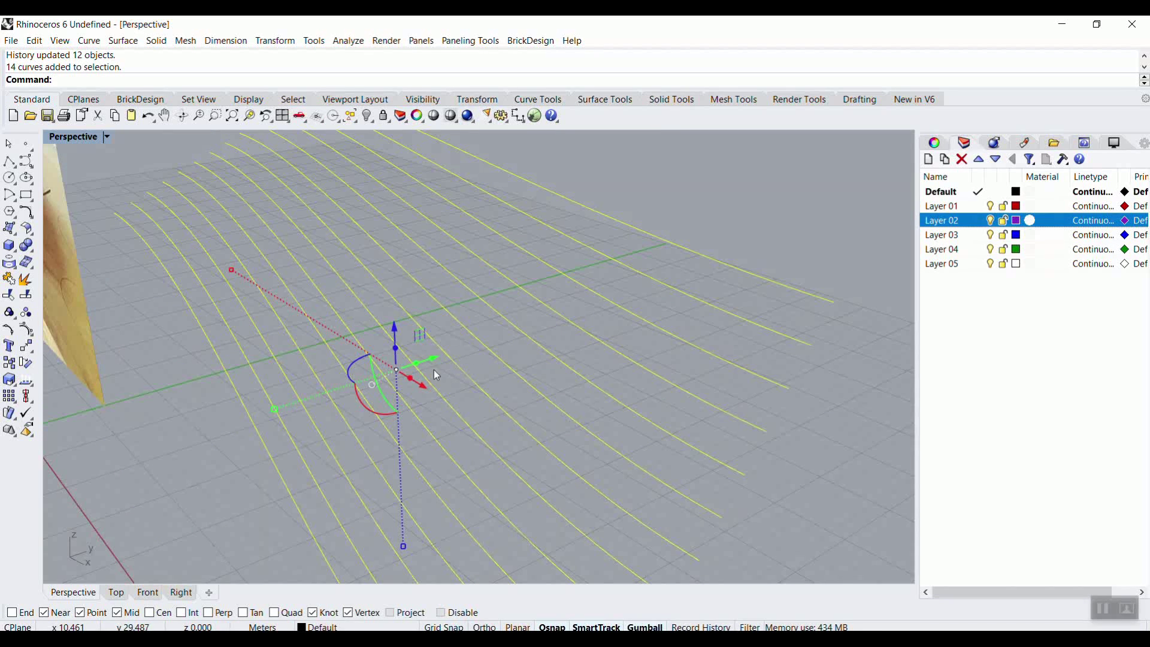
{"action": "left_click", "coordinate": [416, 363]}
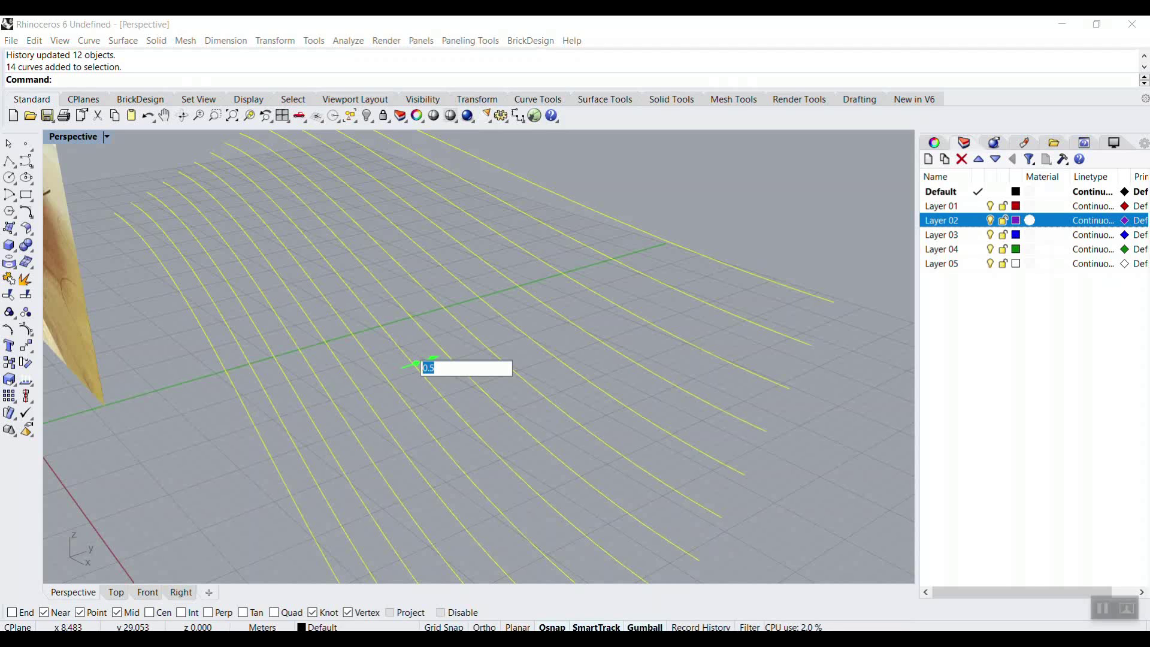
{"action": "type", "text": "0.8"}
{"action": "key", "text": "Return"}
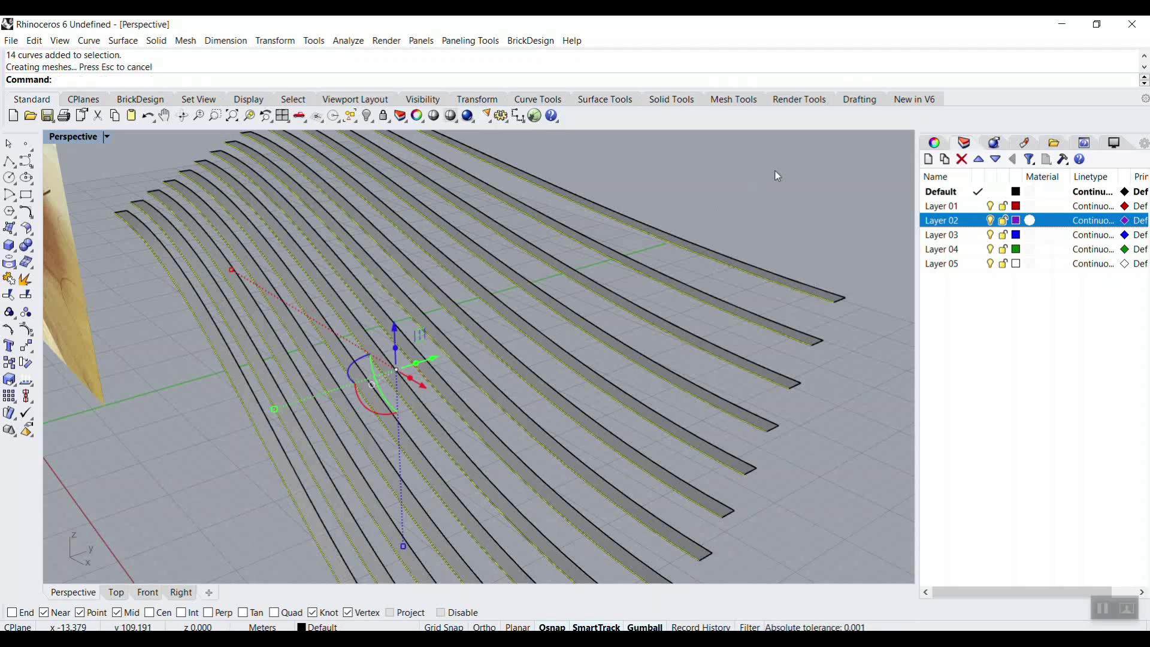
{"action": "right_click_drag", "start_coordinate": [704, 263], "coordinate": [649, 264]}
{"action": "scroll", "coordinate": [649, 282], "scroll_direction": "up", "scroll_amount": 5}
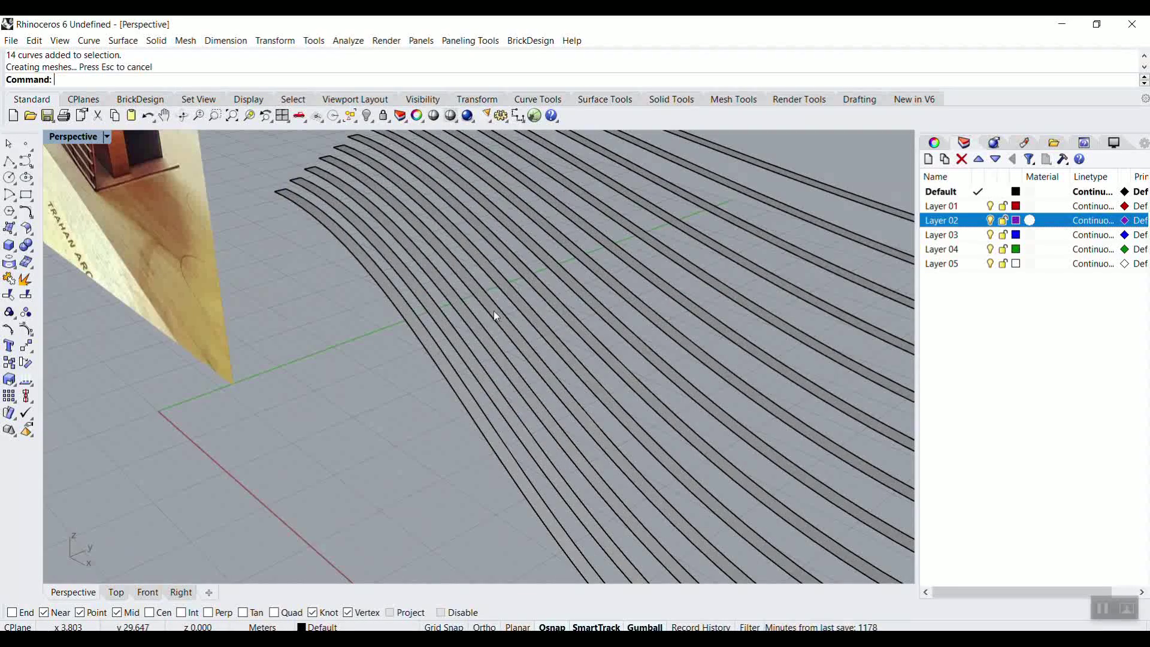
{"action": "scroll", "coordinate": [494, 311], "scroll_direction": "down", "scroll_amount": 3}
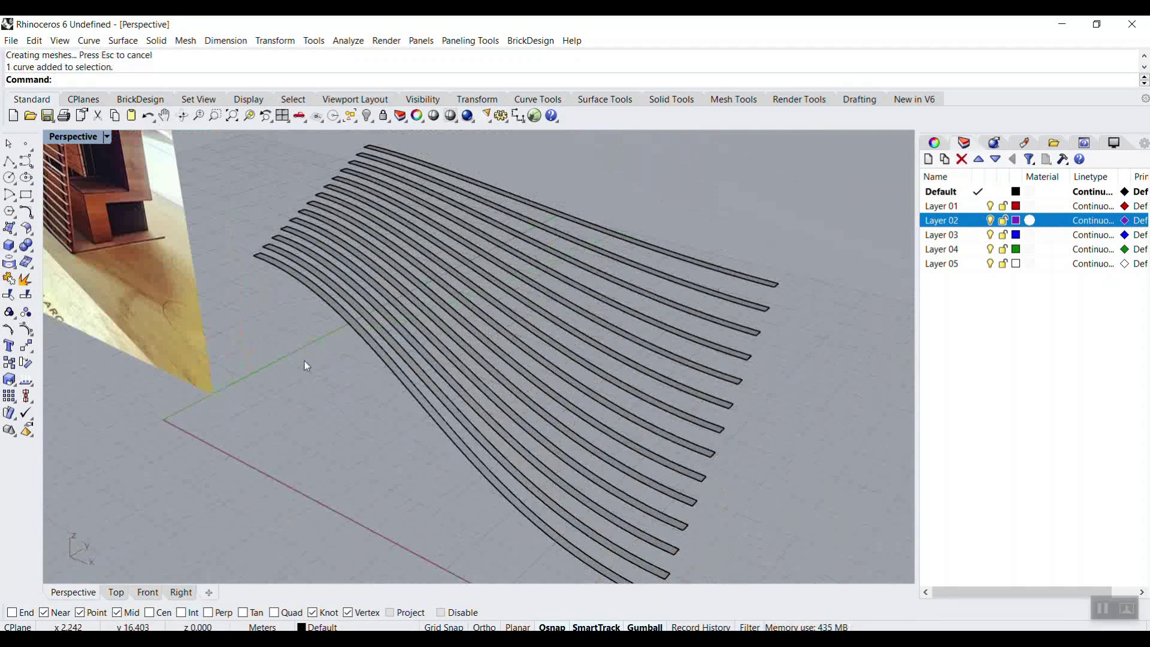
Try moving the lower curve forward along the Y axis to test whether the slats follow, and undo the move.
{"action": "left_click", "coordinate": [342, 318]}
{"action": "left_click", "coordinate": [383, 352]}
{"action": "left_click_drag", "start_coordinate": [458, 405], "coordinate": [419, 422]}
{"action": "left_click", "coordinate": [274, 401]}
{"action": "right_click_drag", "start_coordinate": [275, 401], "coordinate": [349, 277]}
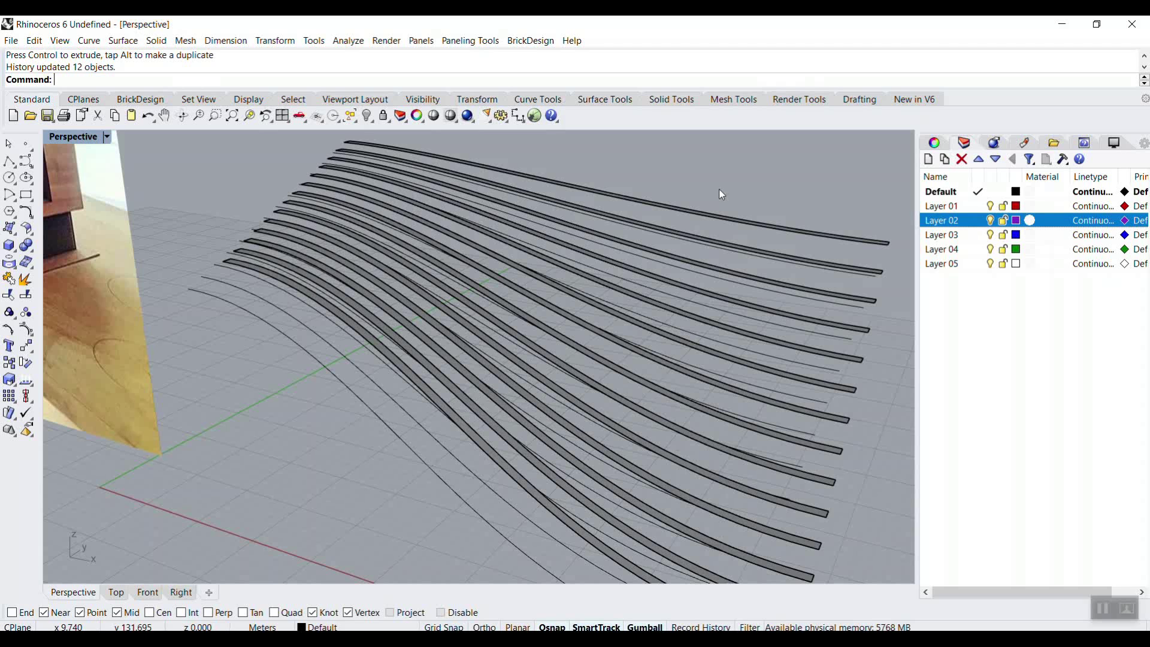
{"action": "key", "text": "ctrl+z"}
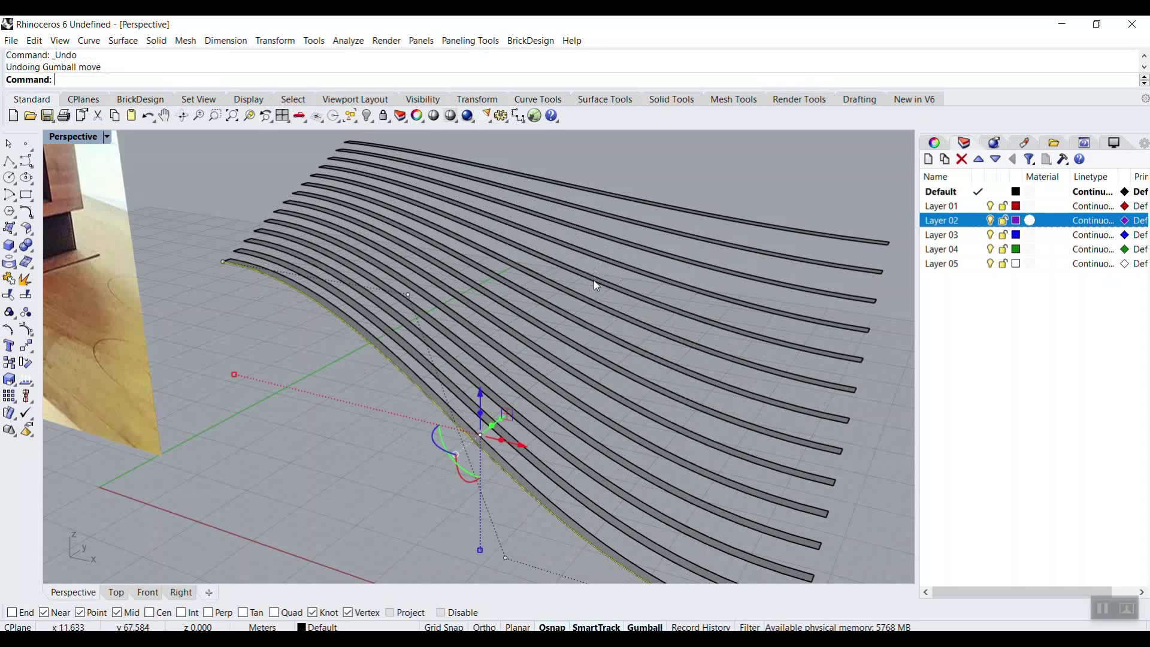
{"action": "key", "text": "Escape"}
Try extruding the 14 slats, with their curves also selected, 0.5 m along the Z axis, and undo the extrusion.
{"action": "right_click_drag", "start_coordinate": [288, 239], "coordinate": [338, 329]}
{"action": "left_click_drag", "start_coordinate": [339, 329], "coordinate": [335, 336]}
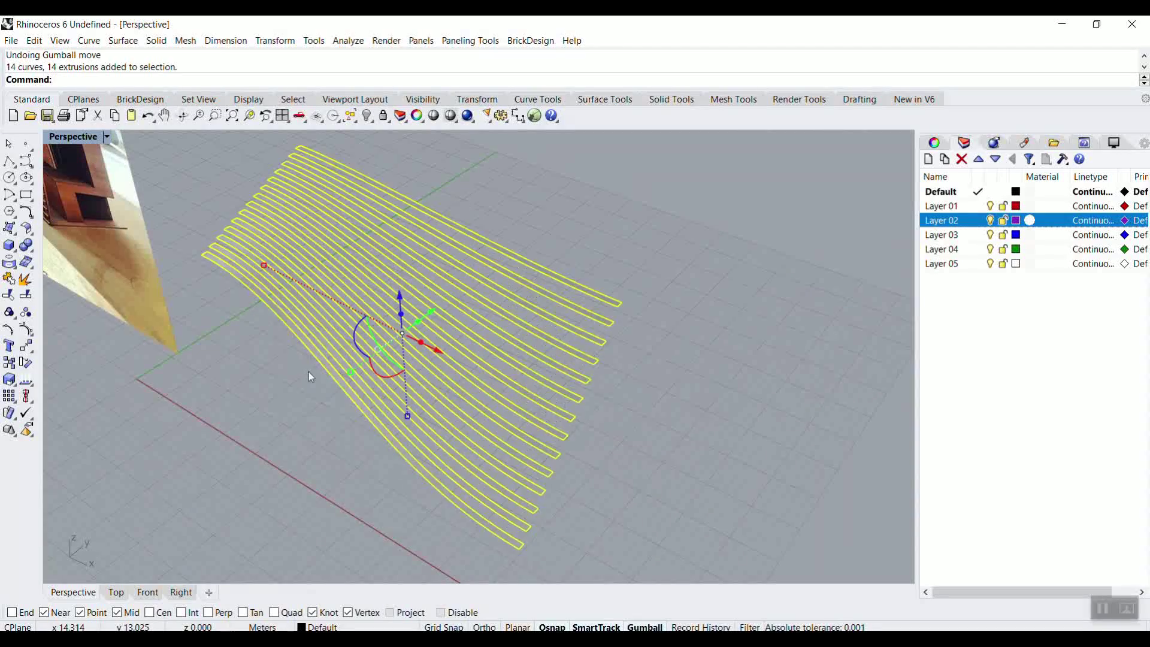
{"action": "scroll", "coordinate": [383, 335], "scroll_direction": "up", "scroll_amount": 6}
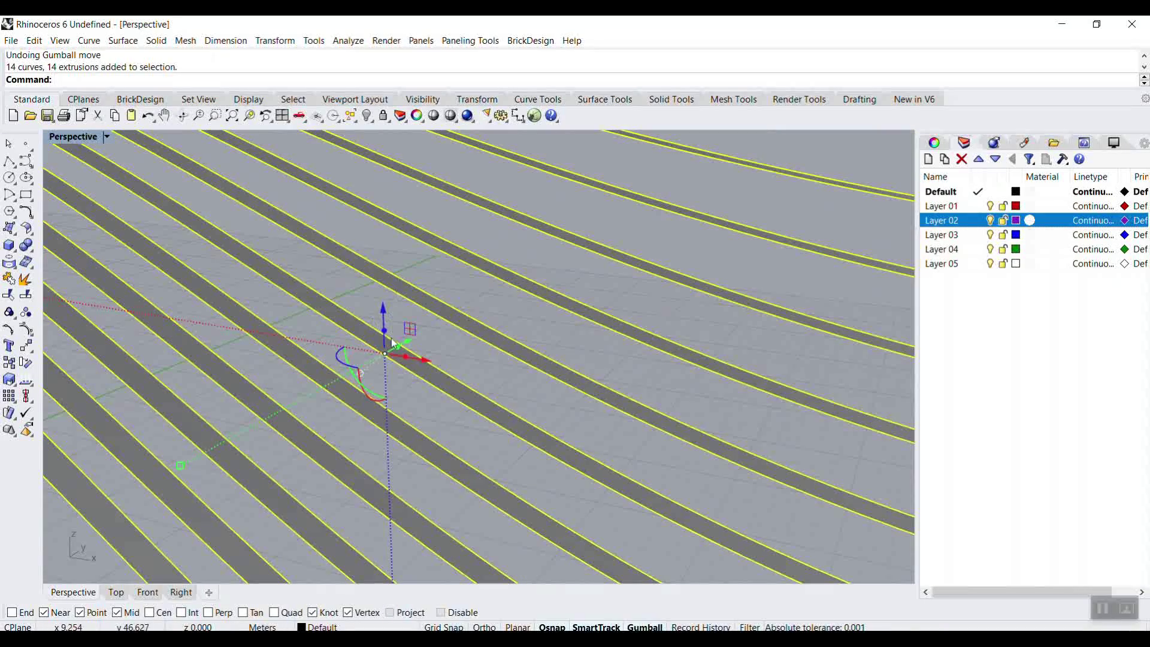
{"action": "left_click", "coordinate": [385, 334]}
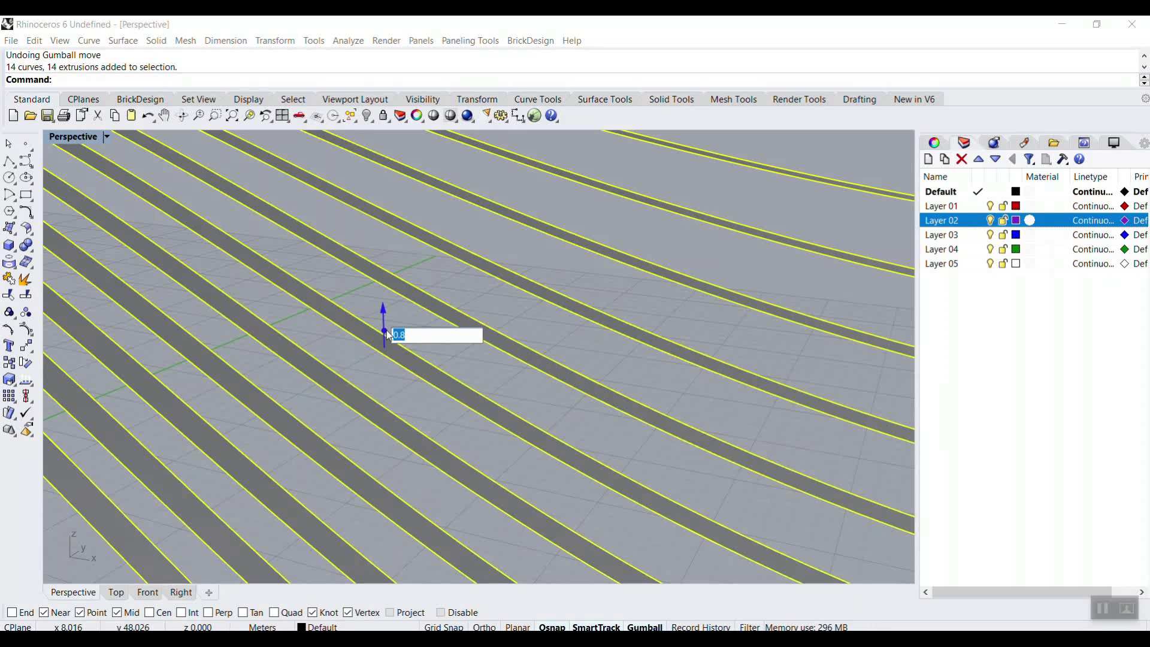
{"action": "type", "text": "0.5"}
{"action": "key", "text": "Return"}
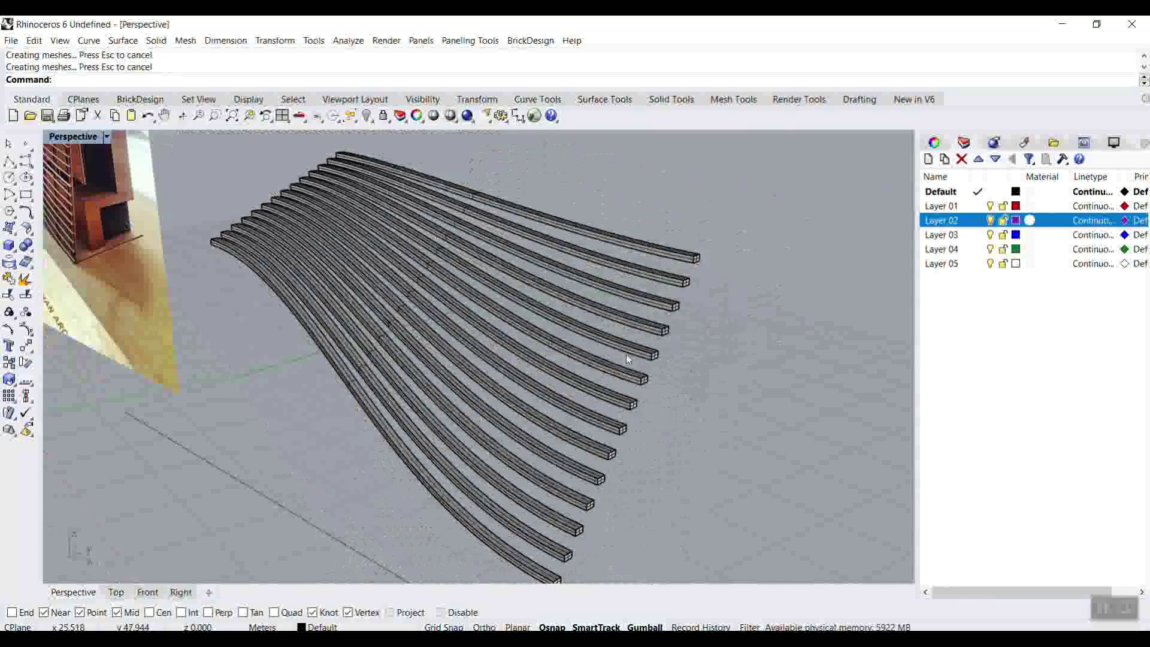
{"action": "key", "text": "ctrl+z"}
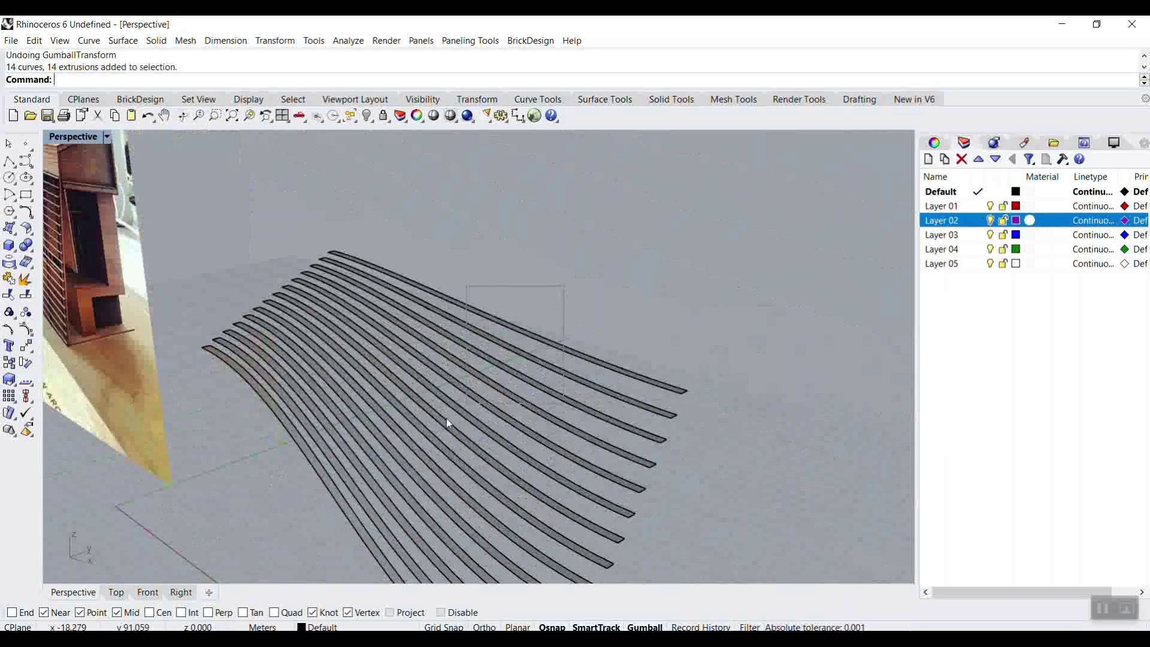
Try extruding the 14 flat slats, selected together with their curves, 0.3 m along the Z axis.
{"action": "left_click", "coordinate": [430, 406]}
{"action": "scroll", "coordinate": [430, 406], "scroll_direction": "up", "scroll_amount": 5}
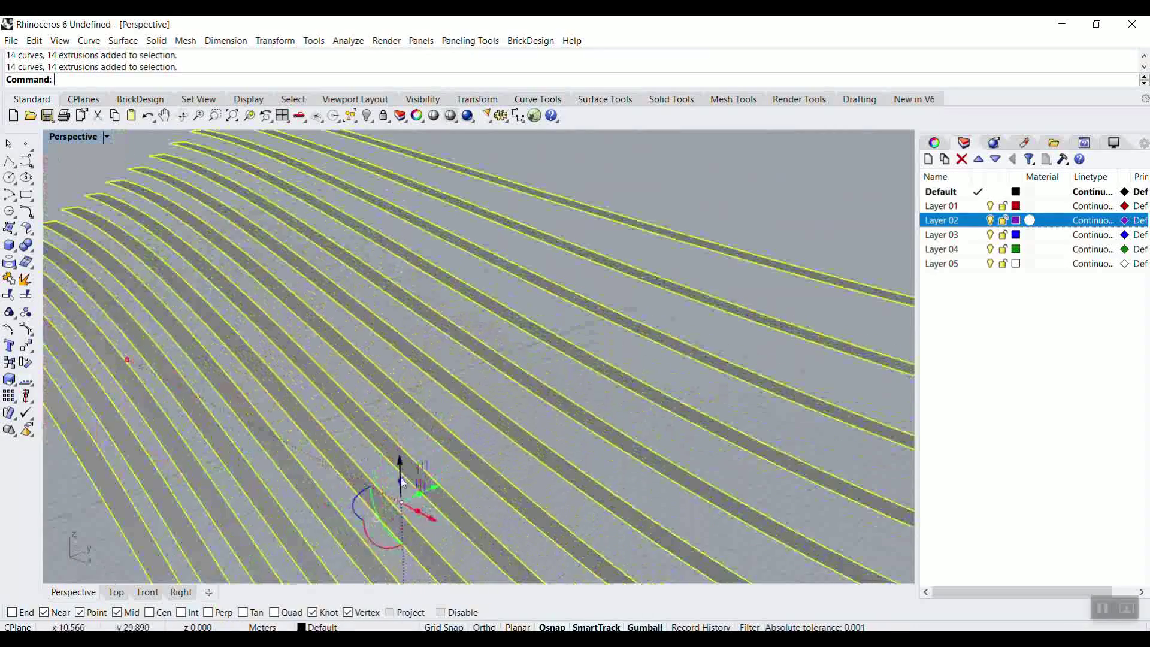
{"action": "left_click", "coordinate": [400, 472]}
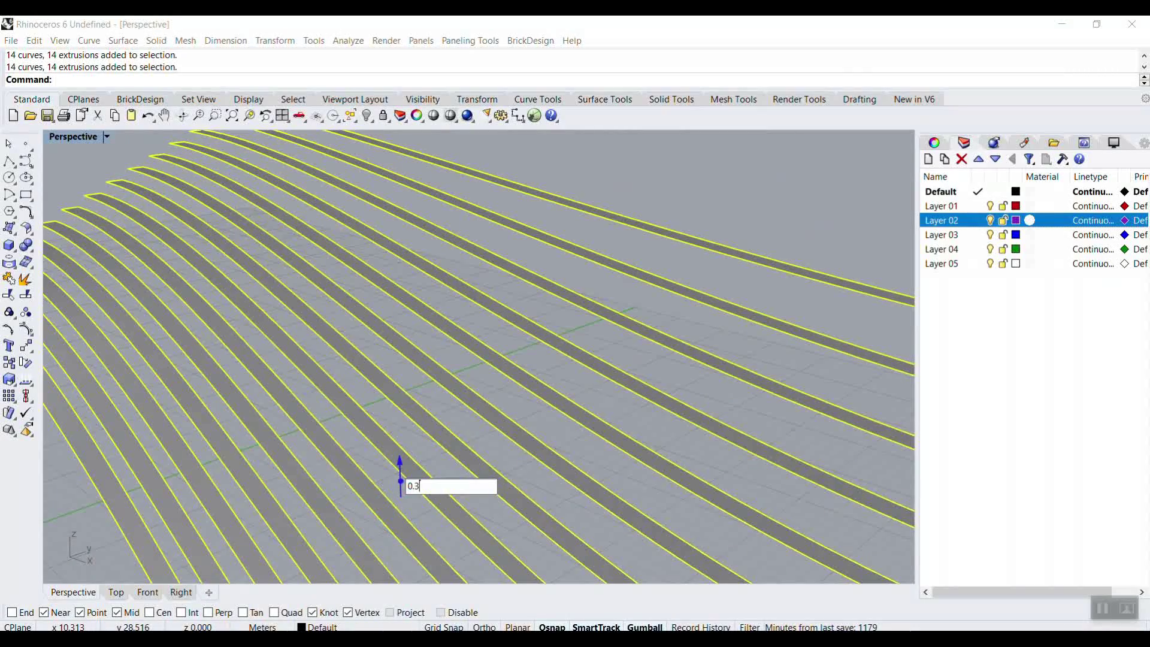
{"action": "key", "text": "Return"}
{"action": "left_click", "coordinate": [698, 205]}
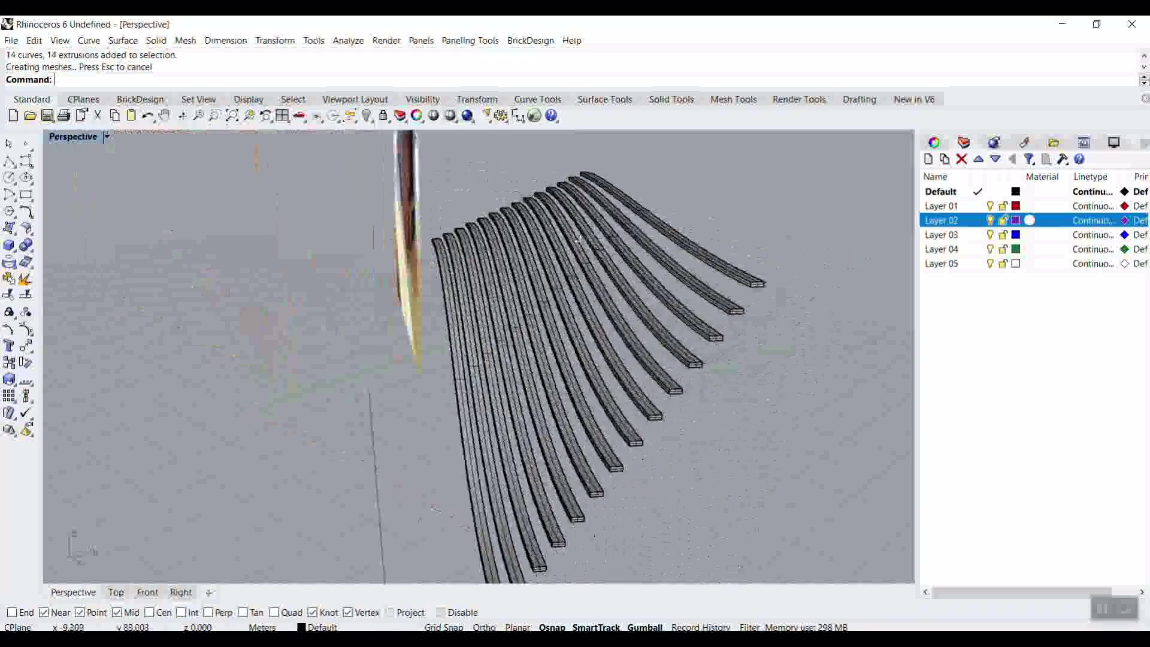
Select only the 14 curves of the facade, leaving out the extruded slats.
{"action": "right_click_drag", "start_coordinate": [646, 213], "coordinate": [566, 323]}
{"action": "scroll", "coordinate": [563, 344], "scroll_direction": "up", "scroll_amount": 5}
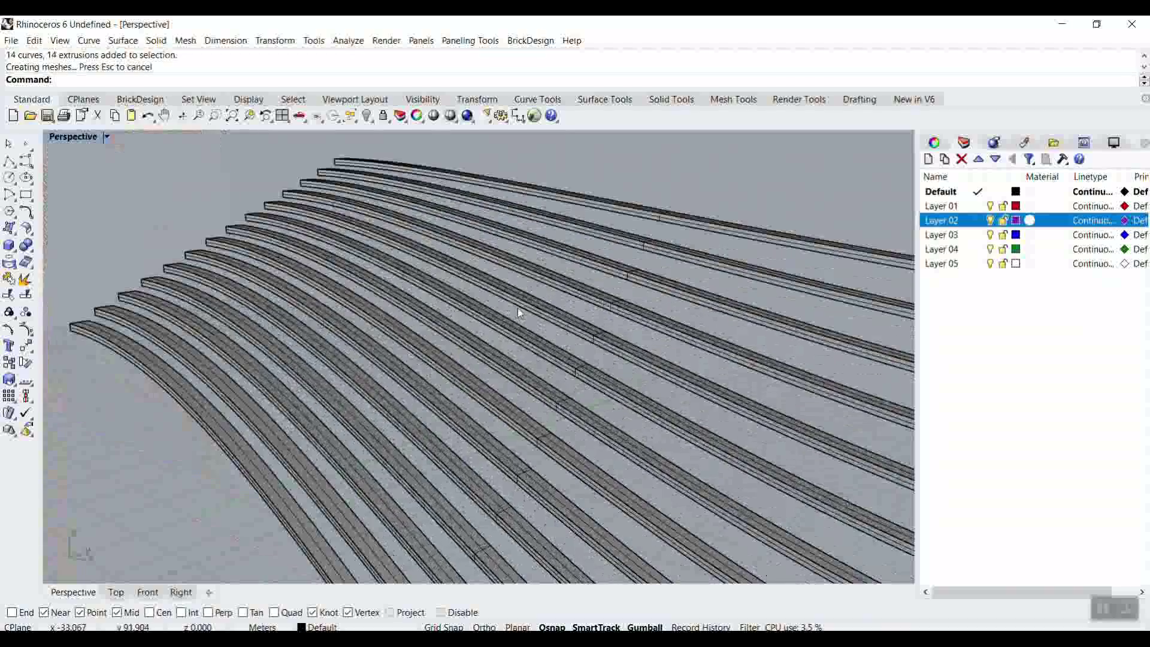
{"action": "scroll", "coordinate": [518, 308], "scroll_direction": "down", "scroll_amount": 10}
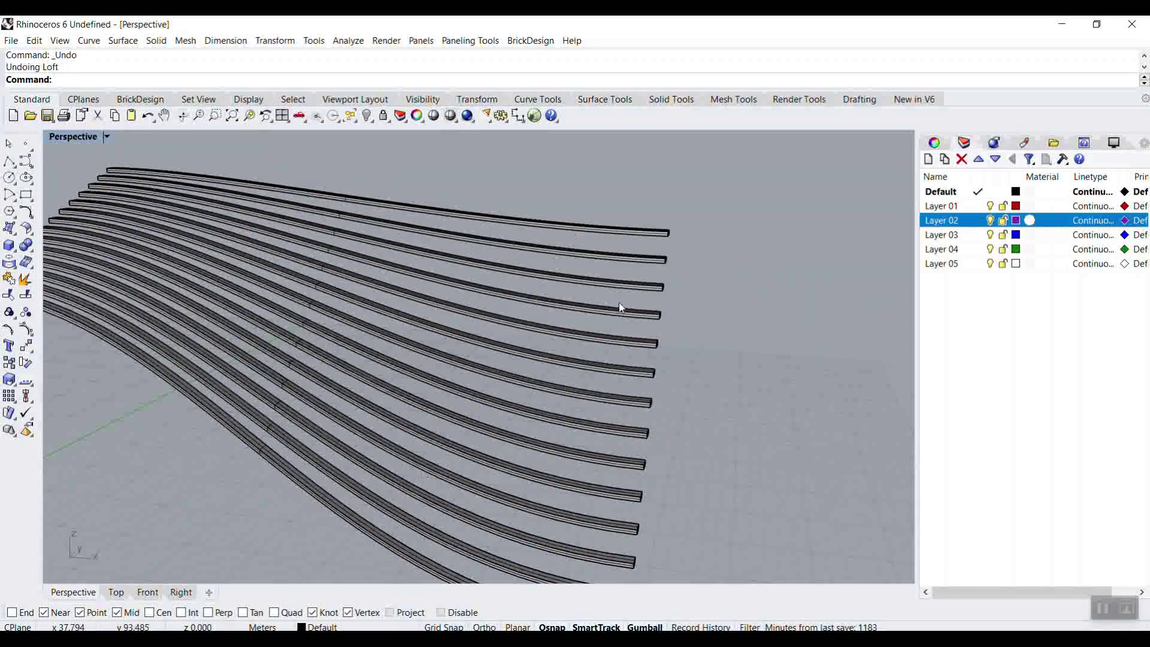
{"action": "scroll", "coordinate": [619, 303], "scroll_direction": "down", "scroll_amount": 6}
{"action": "right_click_drag", "start_coordinate": [619, 303], "coordinate": [368, 255]}
{"action": "scroll", "coordinate": [369, 254], "scroll_direction": "up", "scroll_amount": 3}
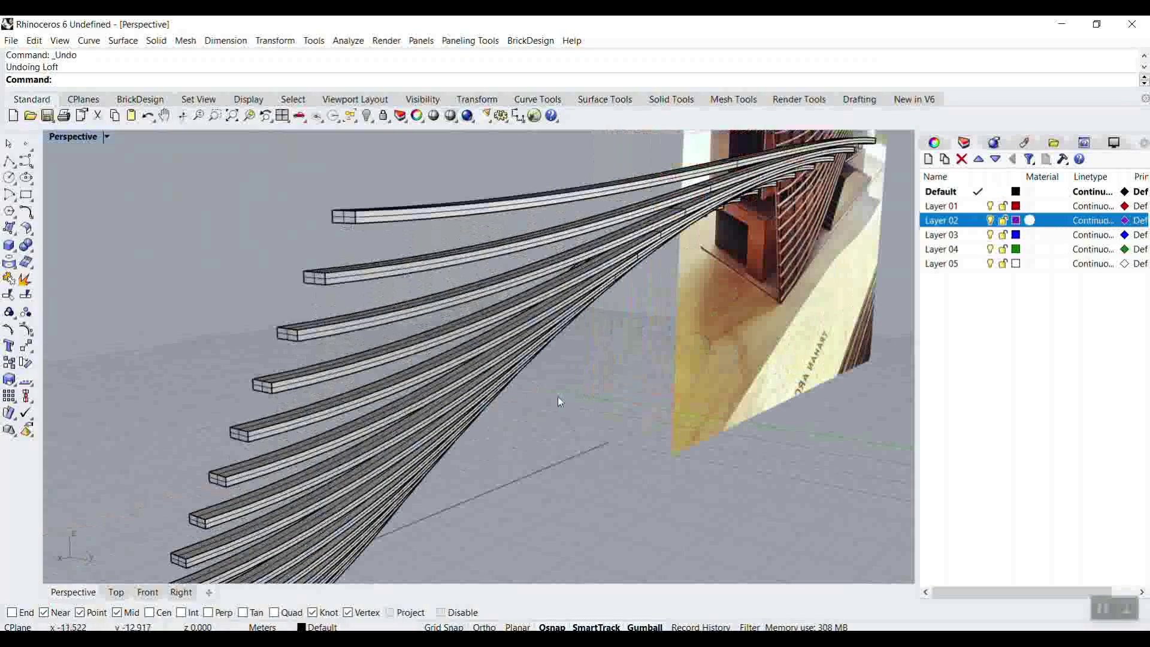
{"action": "left_click", "coordinate": [355, 117]}
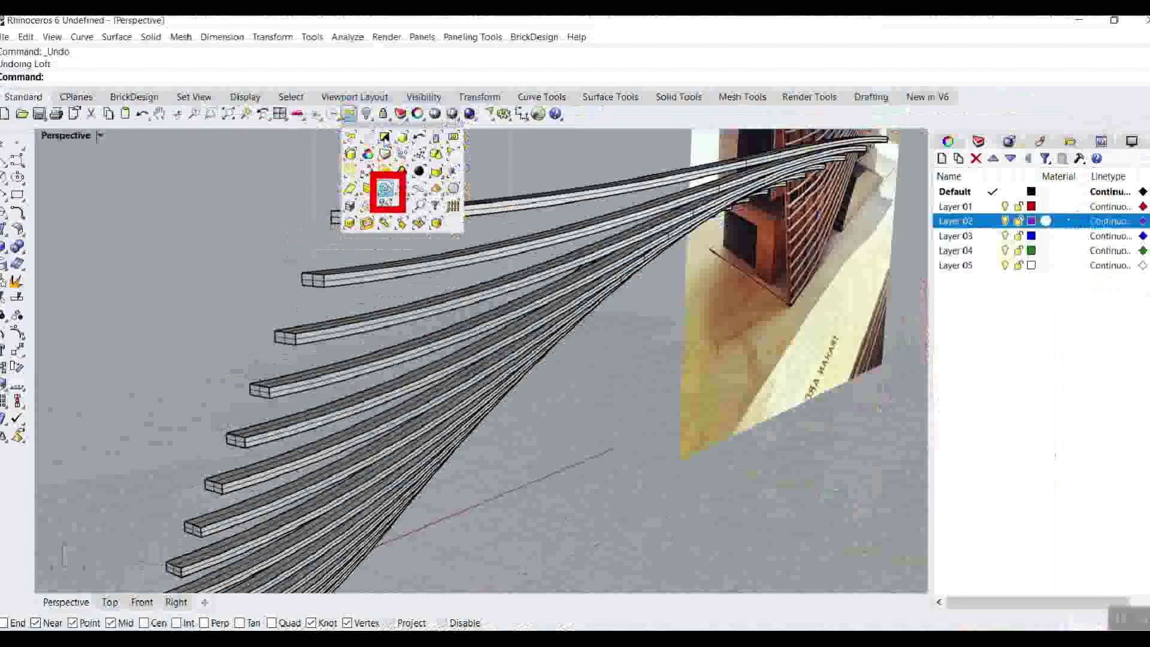
{"action": "left_click", "coordinate": [348, 113]}
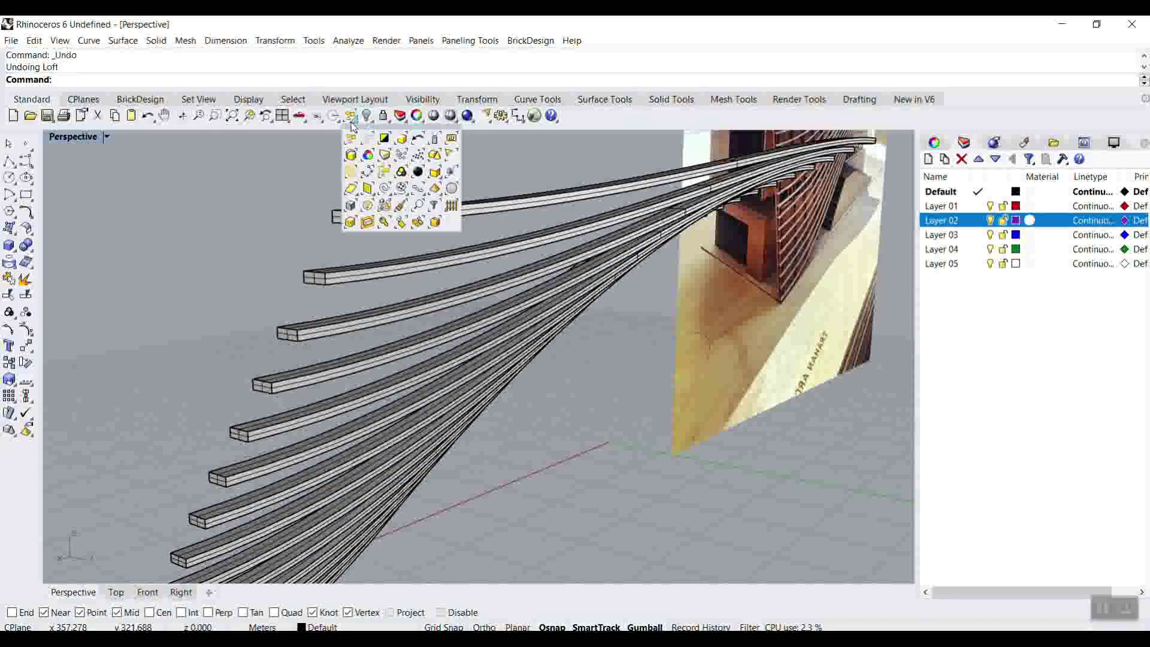
{"action": "left_click", "coordinate": [384, 189]}
{"action": "right_click_drag", "start_coordinate": [501, 293], "coordinate": [422, 371]}
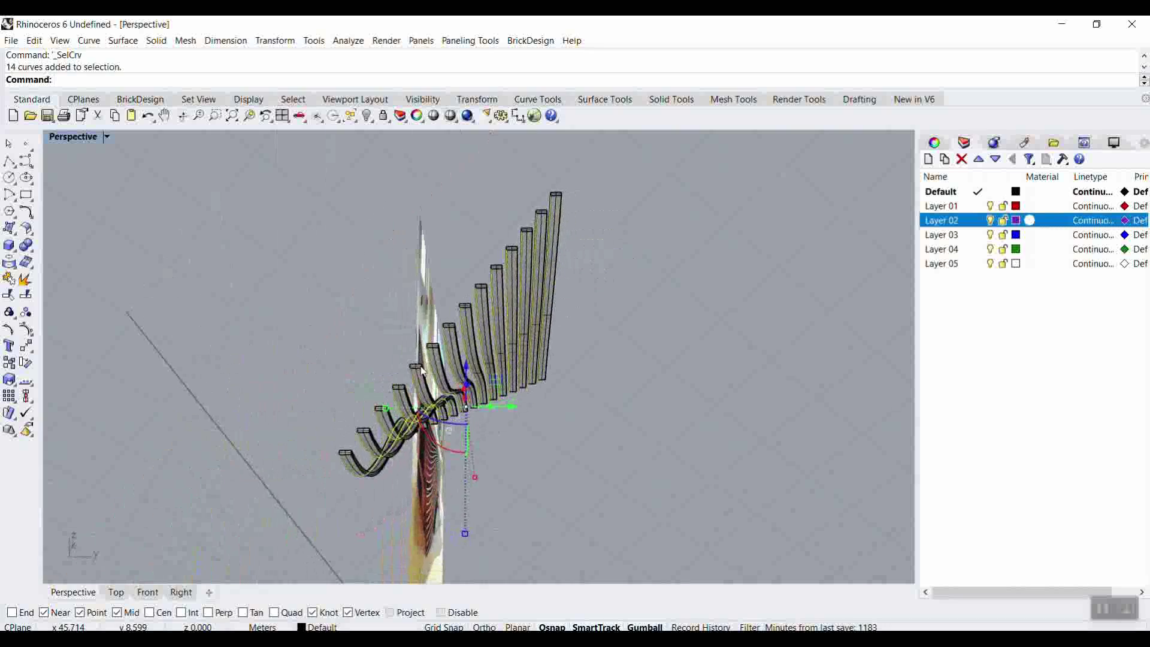
{"action": "scroll", "coordinate": [363, 446], "scroll_direction": "up", "scroll_amount": 5}
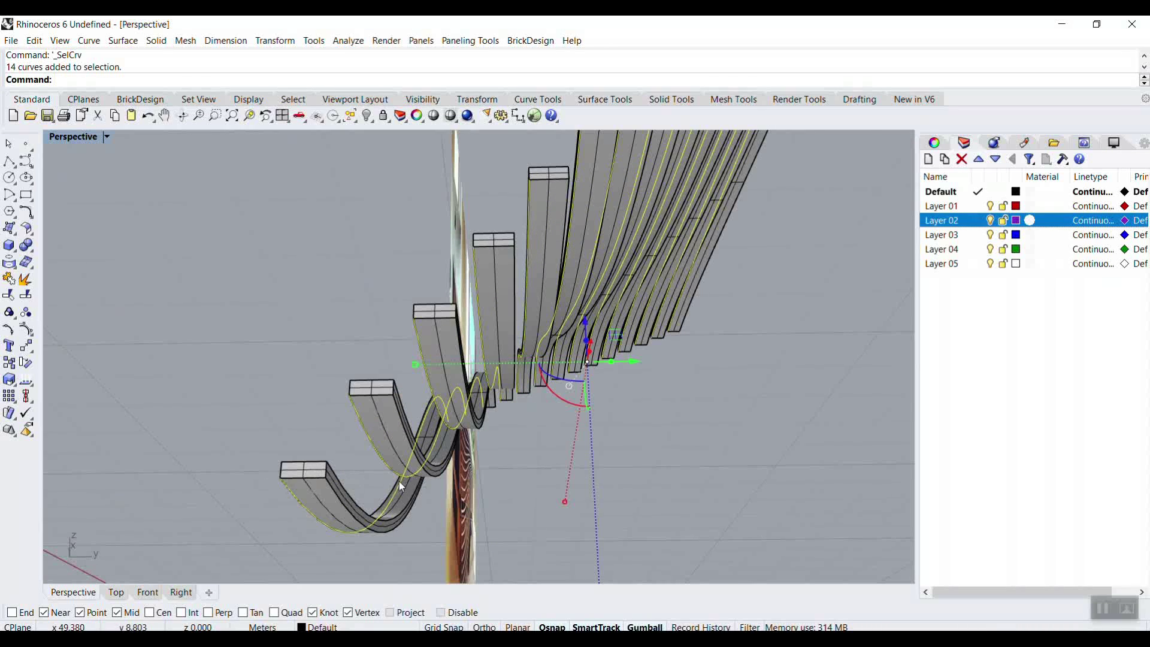
{"action": "scroll", "coordinate": [281, 490], "scroll_direction": "up", "scroll_amount": 1}
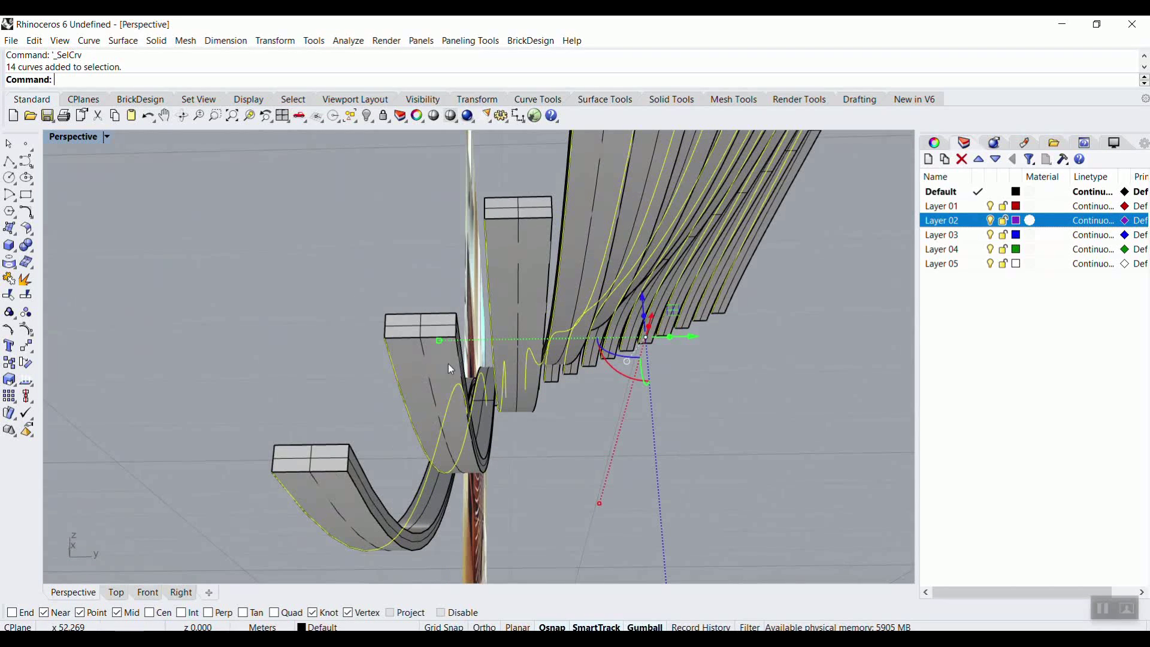
Try lofting a surface through the 14 selected curves with the Straight sections style.
{"action": "type", "text": "Loft"}
{"action": "key", "text": "Return"}
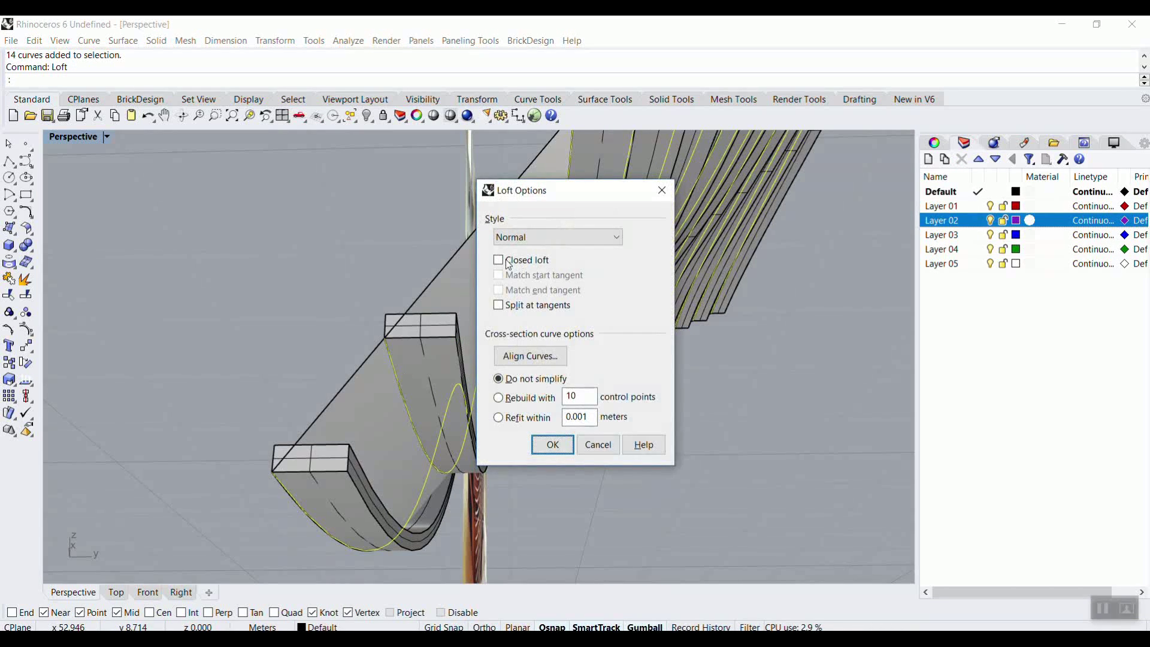
{"action": "left_click", "coordinate": [523, 236]}
{"action": "left_click", "coordinate": [537, 289]}
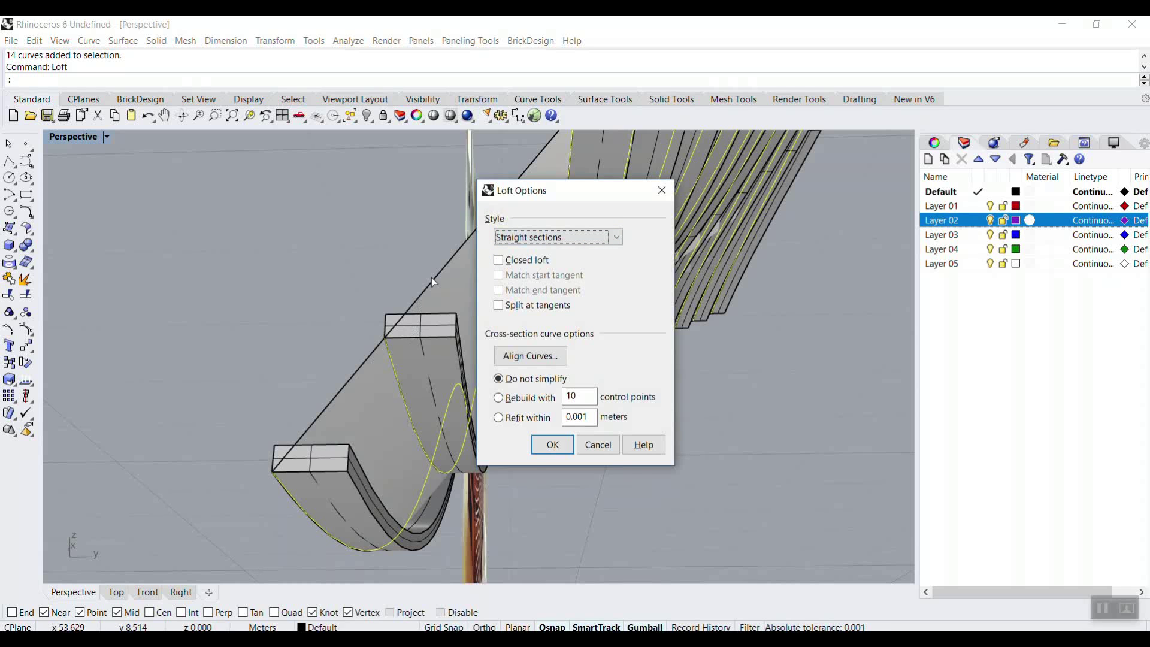
{"action": "left_click", "coordinate": [547, 444]}
{"action": "right_click_drag", "start_coordinate": [383, 366], "coordinate": [458, 370]}
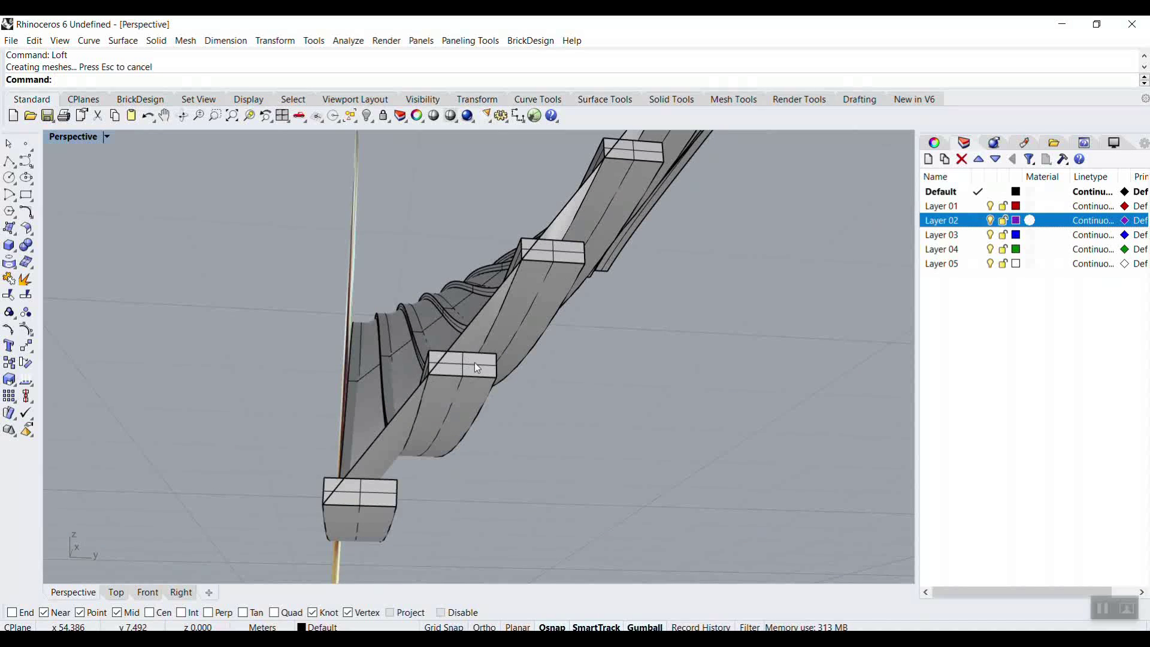
Undo the straight-section loft and both slat extrusions.
{"action": "key", "text": "ctrl+z"}
{"action": "right_click_drag", "start_coordinate": [574, 421], "coordinate": [655, 415]}
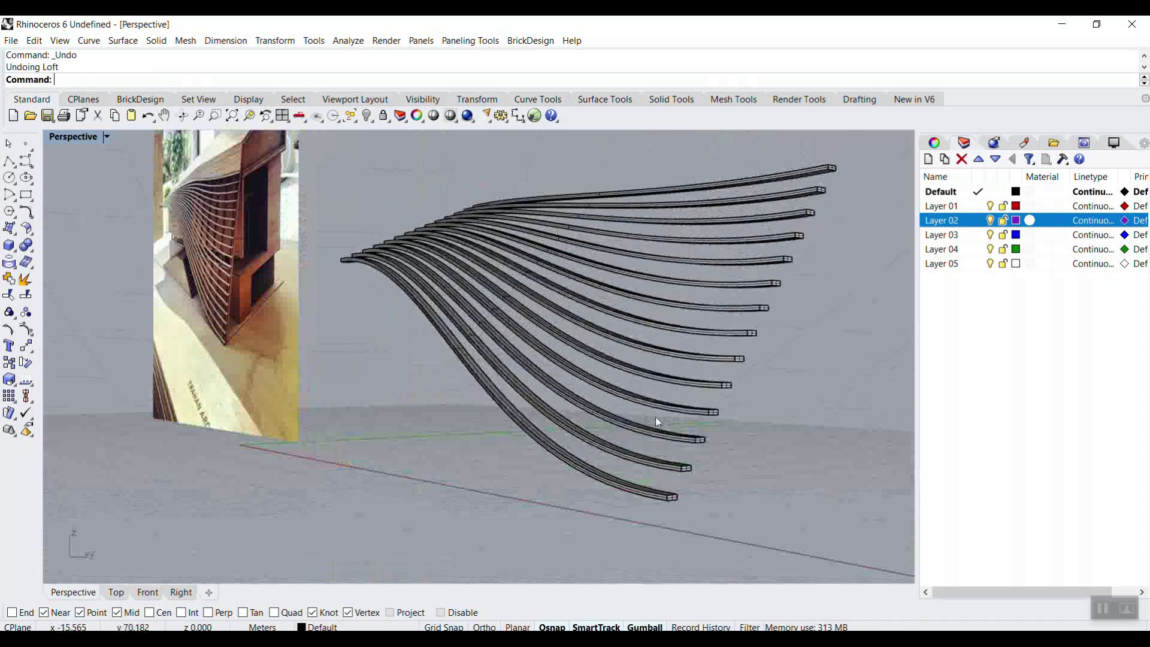
{"action": "key", "text": "ctrl+z"}
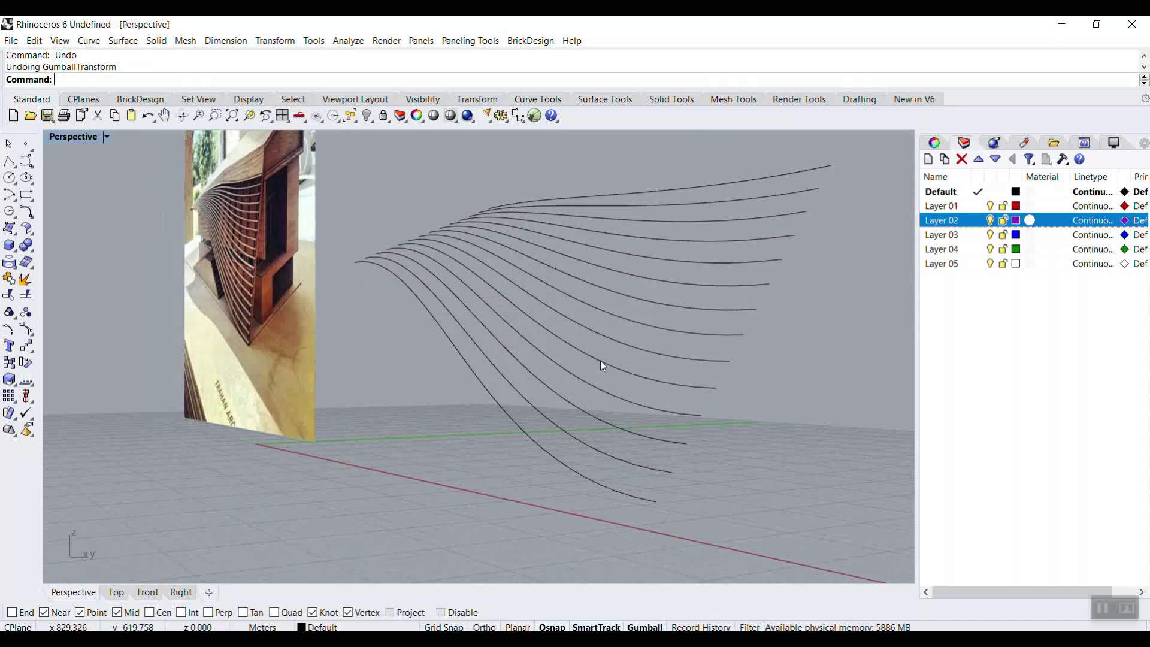
Try extruding all 14 curves freehand along the Y axis, and undo the extrusion.
{"action": "right_click_drag", "start_coordinate": [600, 360], "coordinate": [727, 172]}
{"action": "left_click_drag", "start_coordinate": [630, 329], "coordinate": [495, 439]}
{"action": "scroll", "coordinate": [553, 375], "scroll_direction": "up", "scroll_amount": 3}
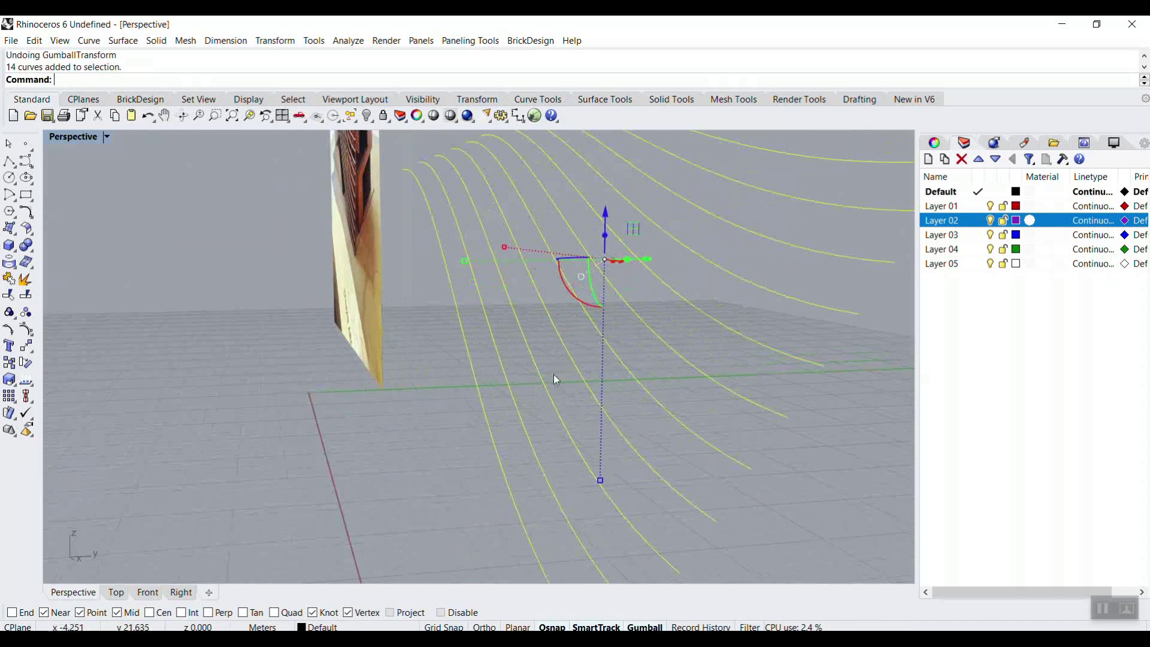
{"action": "right_click_drag", "start_coordinate": [615, 274], "coordinate": [611, 309]}
{"action": "left_click_drag", "start_coordinate": [644, 252], "coordinate": [633, 277]}
{"action": "key", "text": "Escape"}
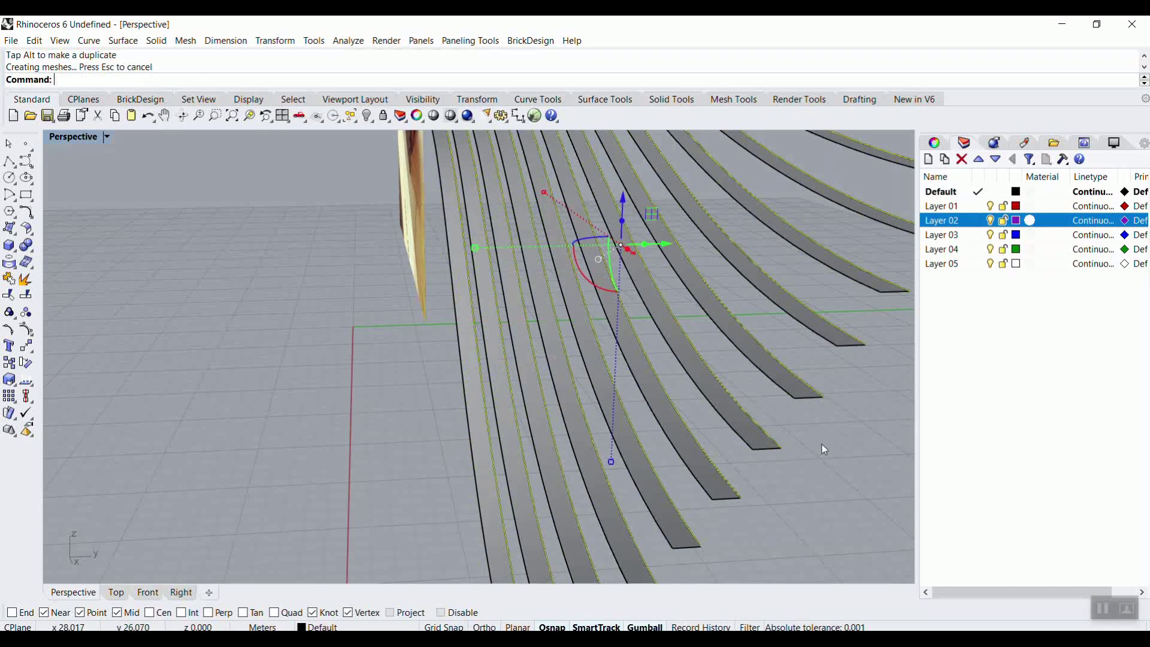
{"action": "scroll", "coordinate": [822, 444], "scroll_direction": "down", "scroll_amount": 5}
{"action": "left_click_drag", "start_coordinate": [797, 277], "coordinate": [637, 427]}
{"action": "key", "text": "ctrl+z"}
Extrude all 14 curves -0.8 m along the Y axis into flat slats.
{"action": "scroll", "coordinate": [744, 359], "scroll_direction": "up", "scroll_amount": 5}
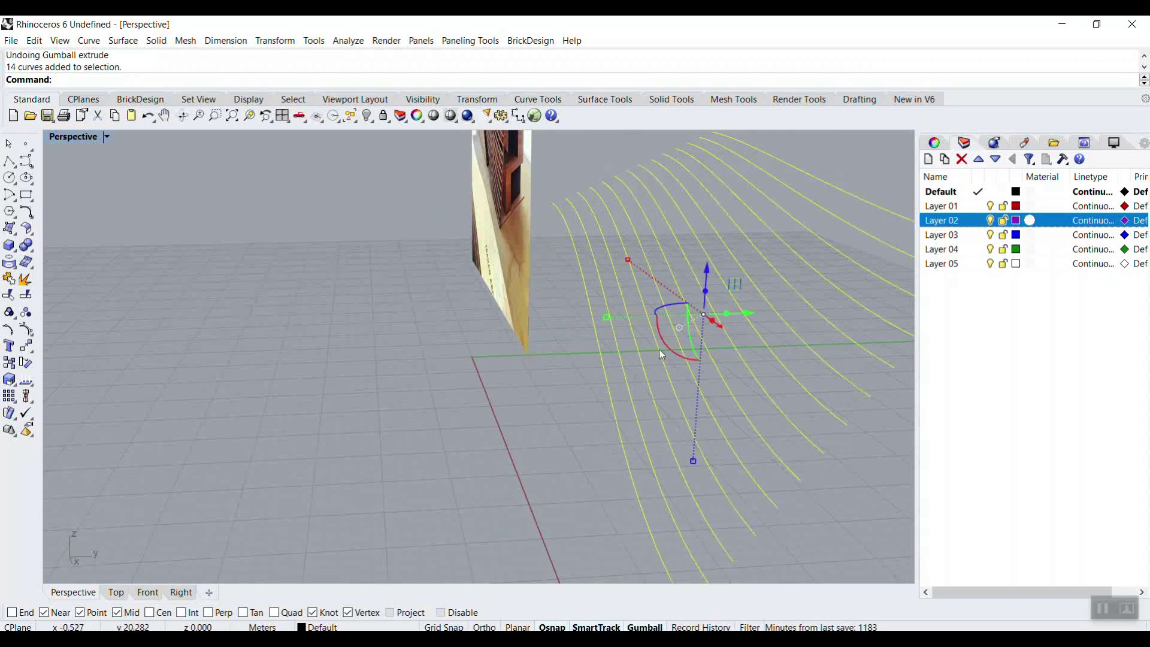
{"action": "scroll", "coordinate": [743, 309], "scroll_direction": "up", "scroll_amount": 3}
{"action": "left_click", "coordinate": [740, 306]}
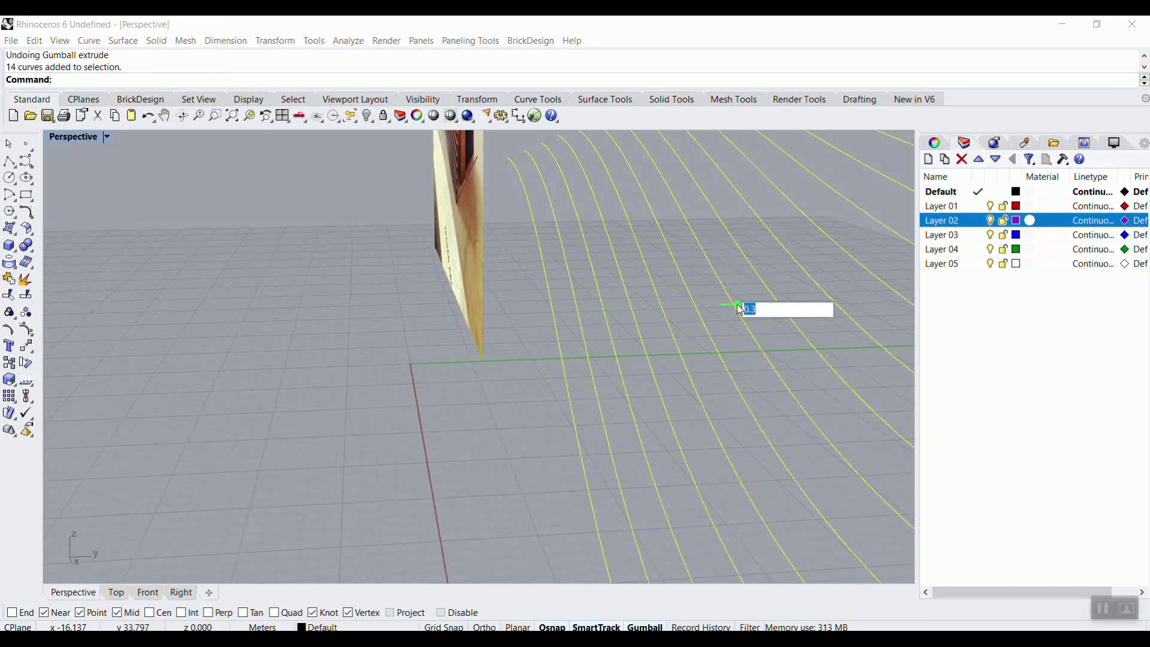
{"action": "type", "text": "-0."}
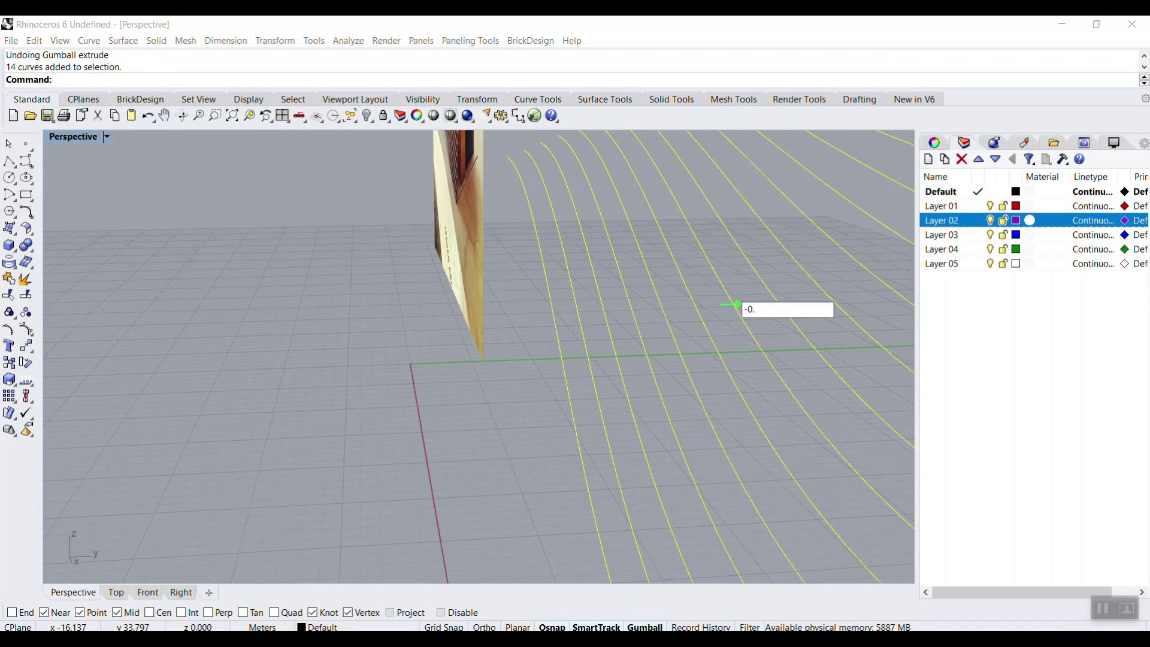
{"action": "type", "text": "8"}
{"action": "key", "text": "Return"}
{"action": "left_click", "coordinate": [498, 362]}
Extrude the 14 flat slats, selected together with their curves, 0.2 m along the Z axis into solids.
{"action": "right_click_drag", "start_coordinate": [498, 361], "coordinate": [658, 355]}
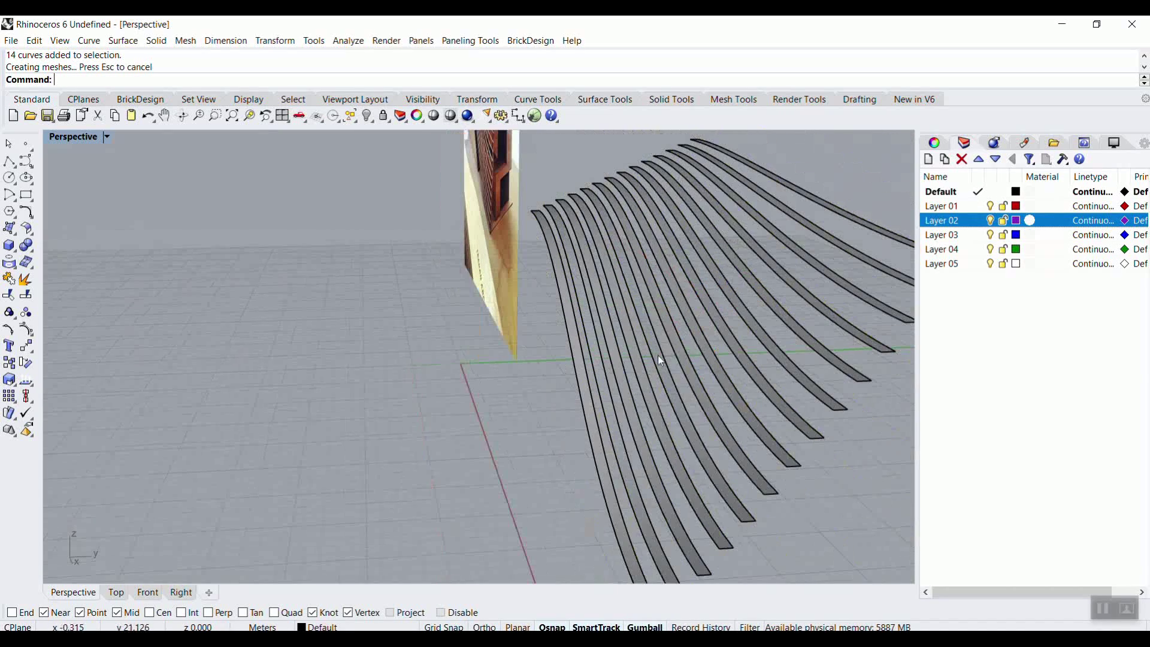
{"action": "left_click_drag", "start_coordinate": [618, 396], "coordinate": [616, 395]}
{"action": "right_click_drag", "start_coordinate": [576, 403], "coordinate": [682, 324]}
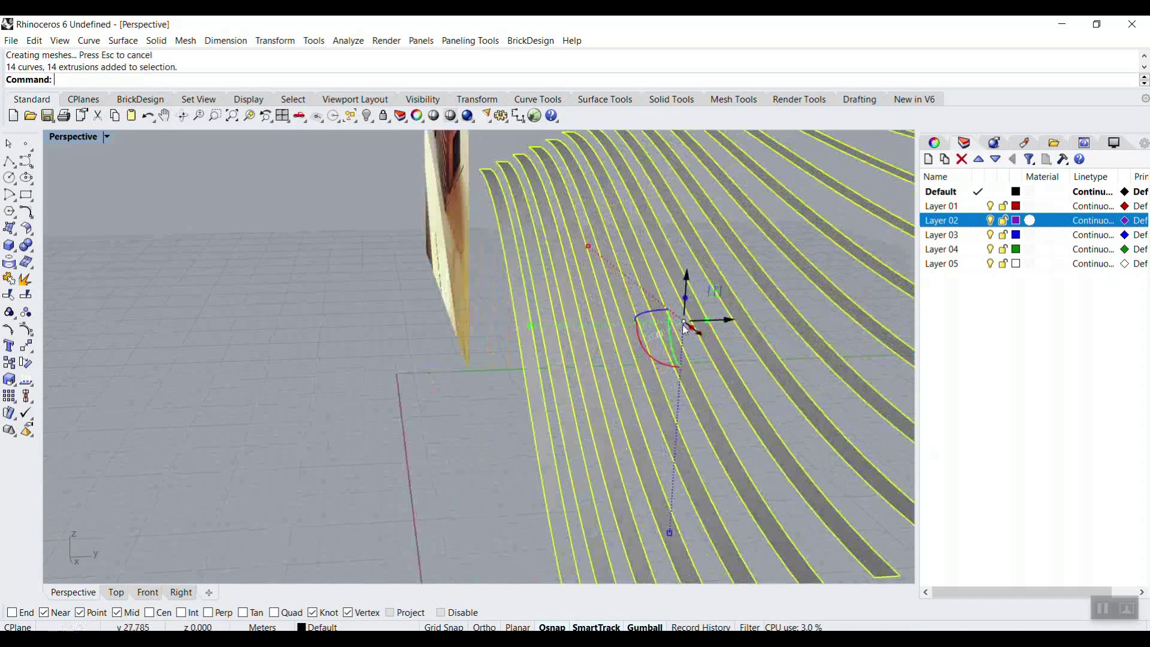
{"action": "left_click", "coordinate": [687, 303]}
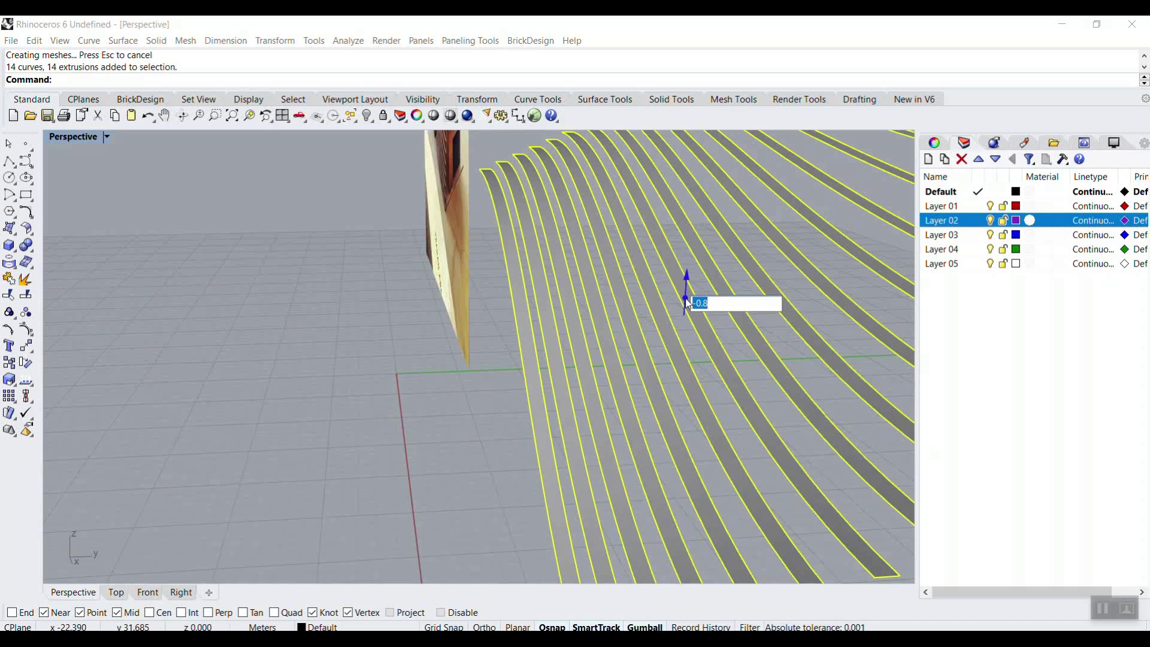
{"action": "type", "text": "0."}
{"action": "type", "text": "2"}
{"action": "key", "text": "Return"}
Select only the 14 curves and start a loft through them, keeping its options dialog clear of the slats.
{"action": "right_click_drag", "start_coordinate": [490, 398], "coordinate": [620, 368]}
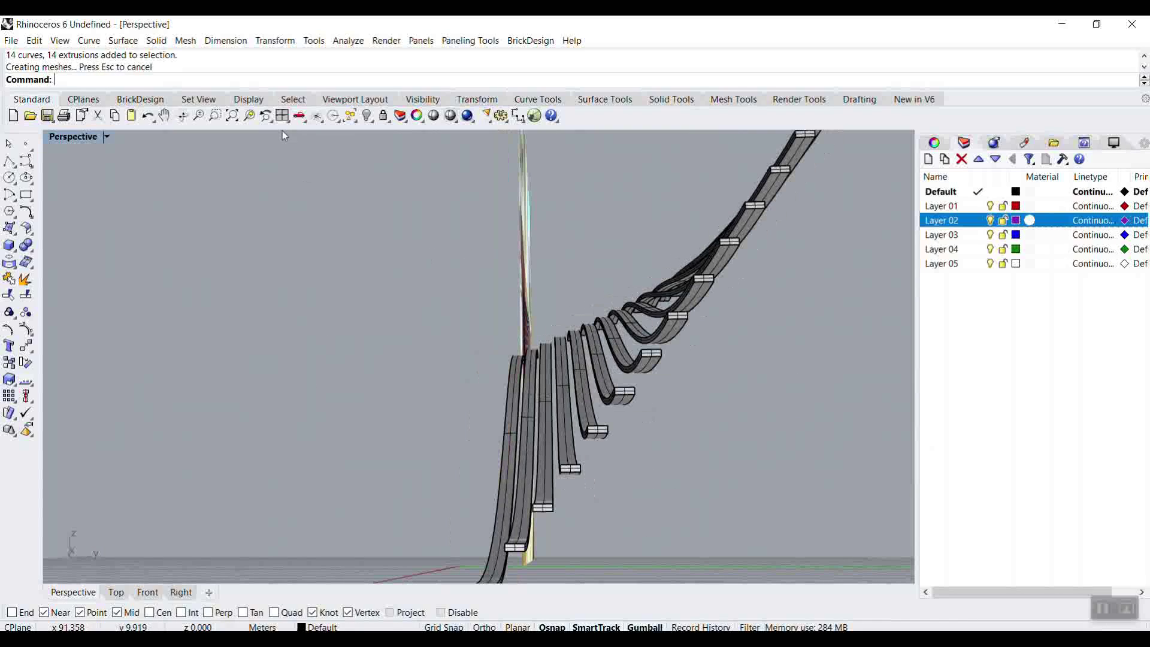
{"action": "left_click", "coordinate": [356, 121]}
{"action": "left_click", "coordinate": [384, 191]}
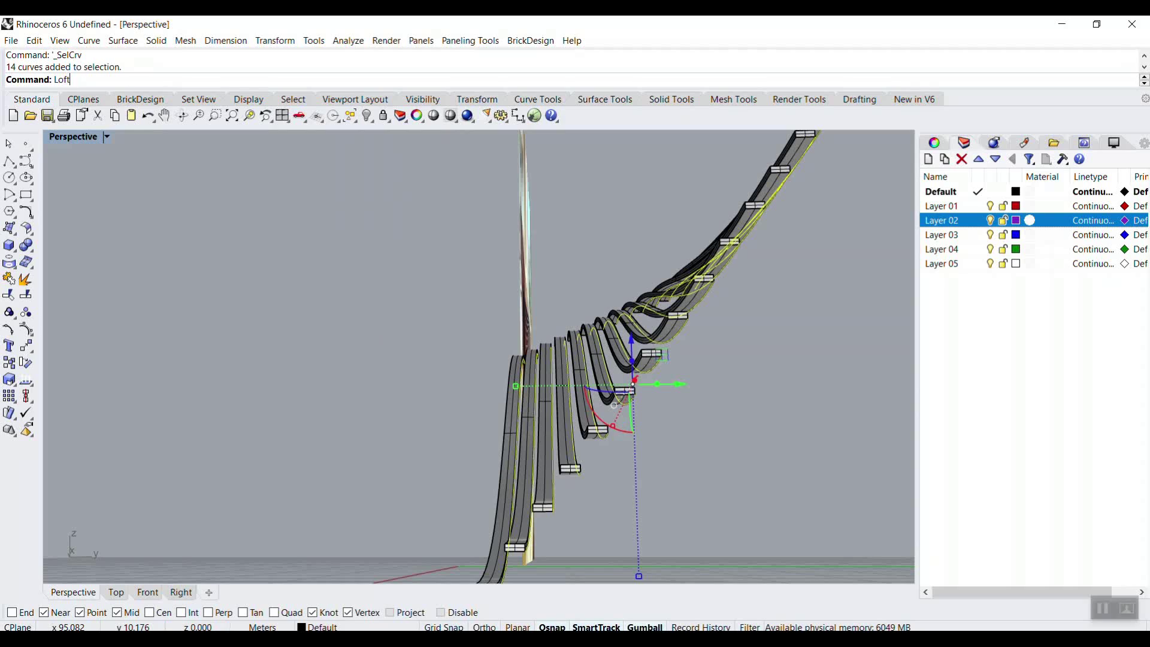
{"action": "type", "text": "Loft"}
{"action": "key", "text": "Return"}
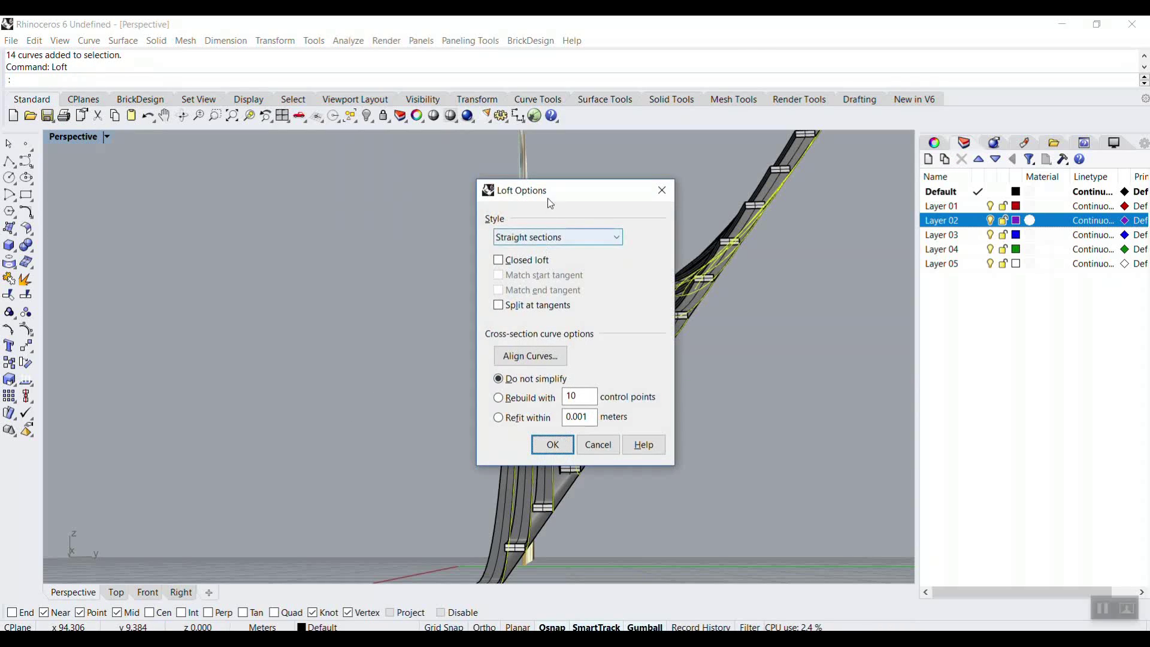
{"action": "left_click_drag", "start_coordinate": [549, 204], "coordinate": [838, 200]}
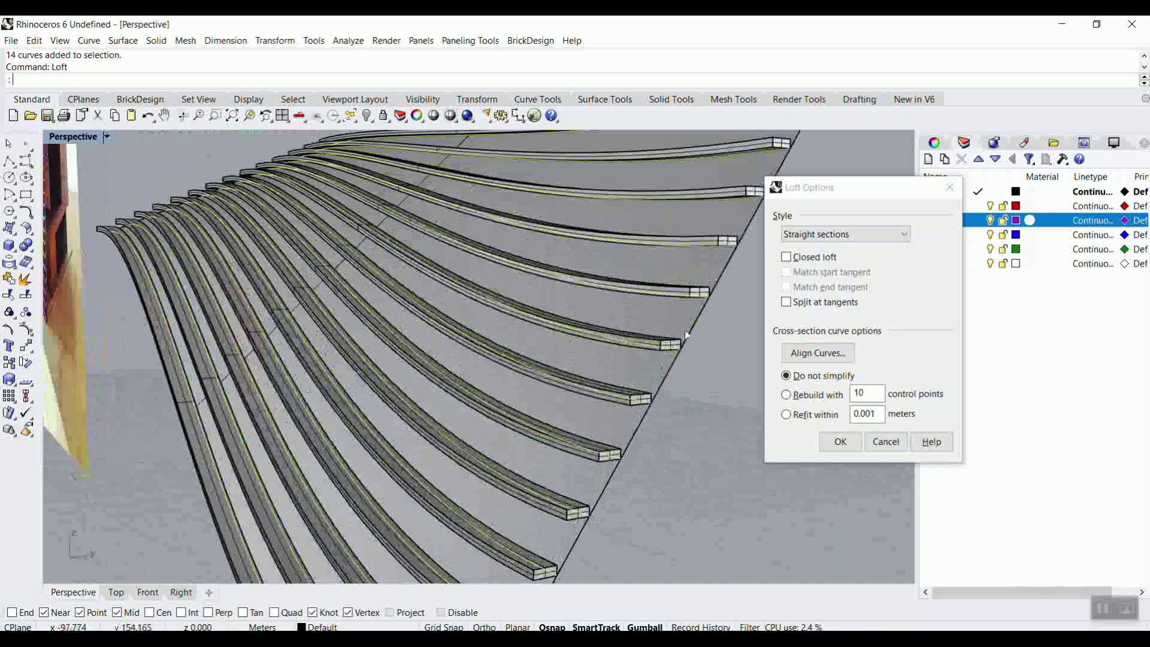
Preview the loft with the Normal style, set the style back to Straight sections, and create the surface behind the slats.
{"action": "right_click_drag", "start_coordinate": [685, 331], "coordinate": [672, 269]}
{"action": "left_click", "coordinate": [819, 233]}
{"action": "left_click", "coordinate": [809, 250]}
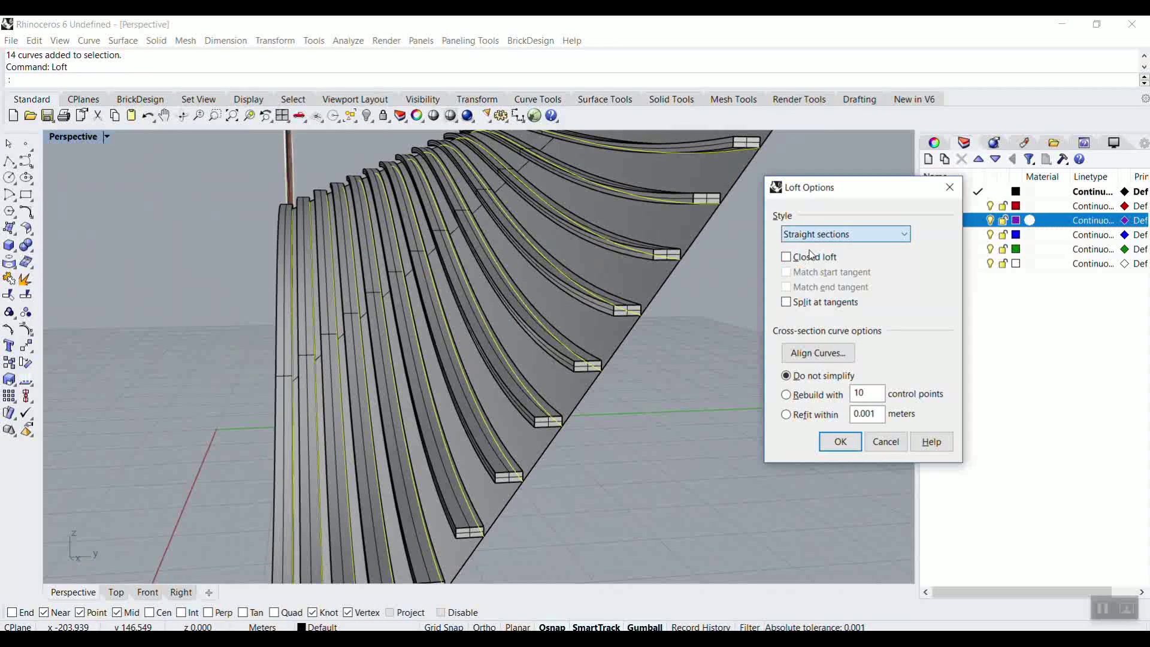
{"action": "scroll", "coordinate": [696, 212], "scroll_direction": "down", "scroll_amount": 3}
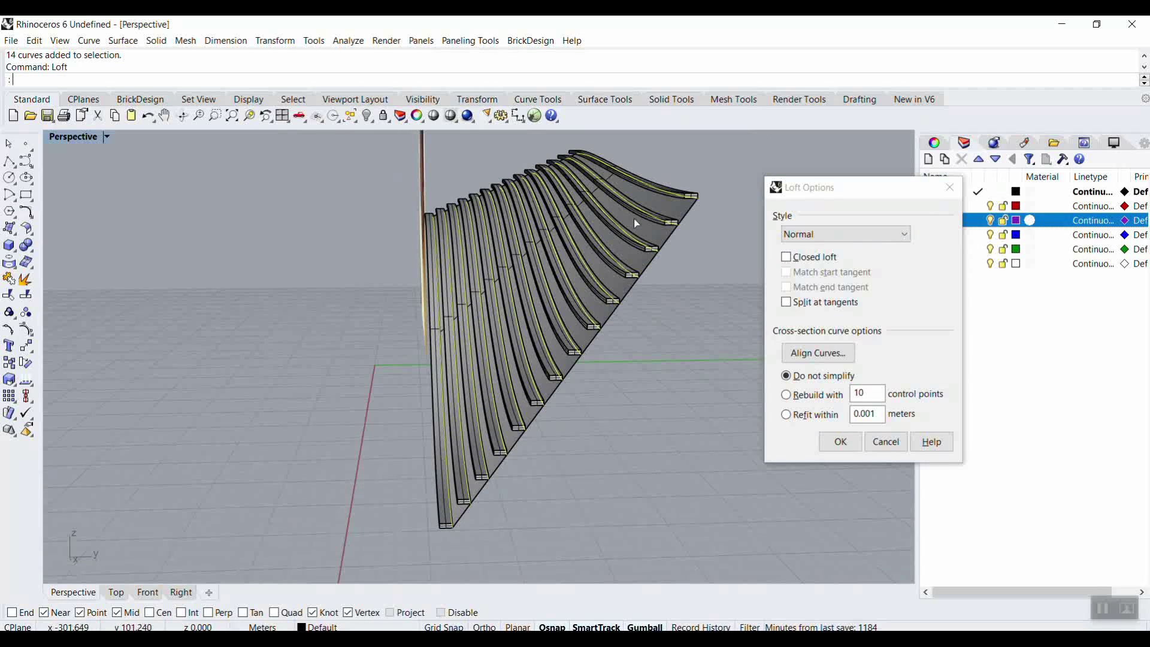
{"action": "left_click", "coordinate": [823, 239]}
{"action": "left_click", "coordinate": [820, 286]}
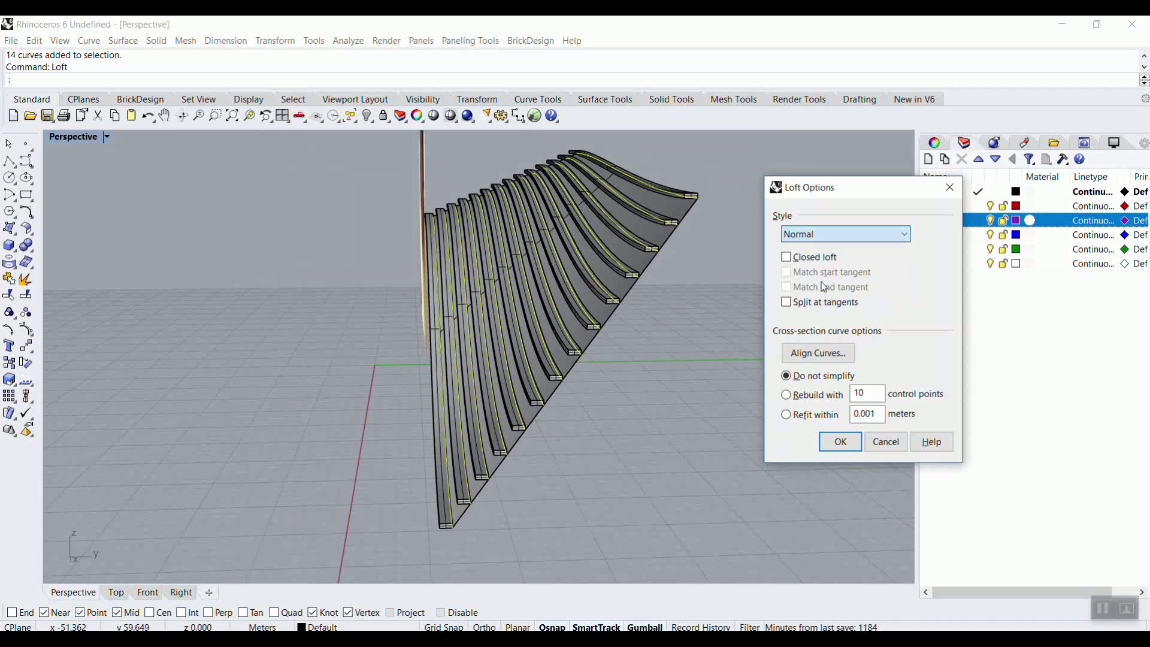
{"action": "scroll", "coordinate": [691, 205], "scroll_direction": "up", "scroll_amount": 3}
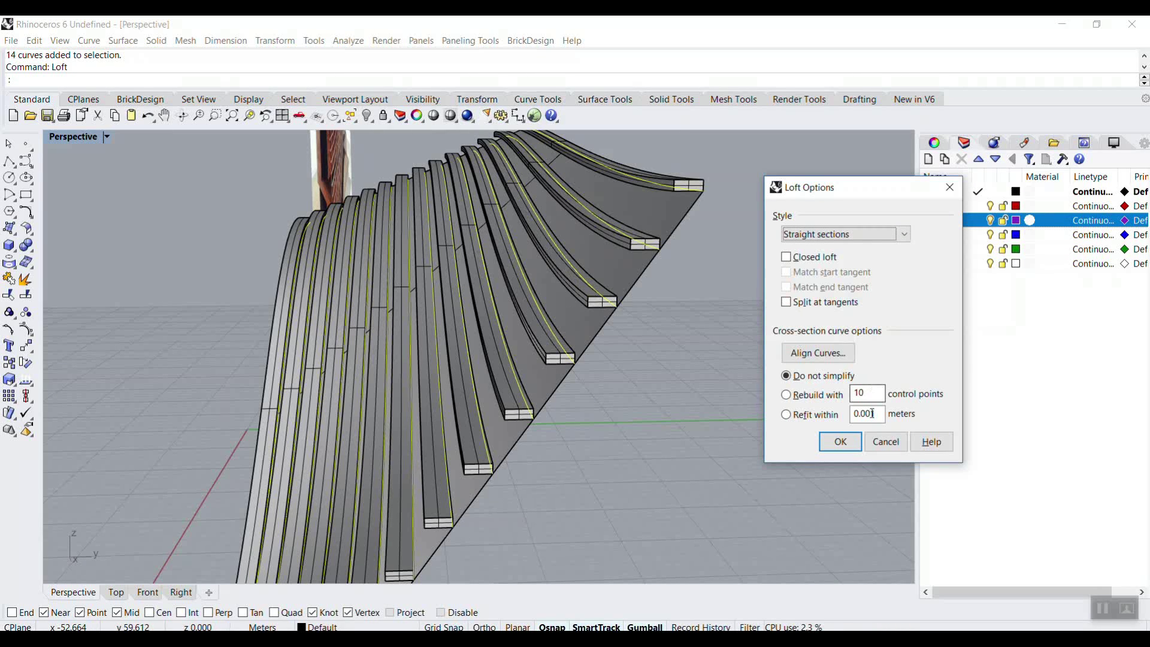
{"action": "left_click", "coordinate": [840, 442]}
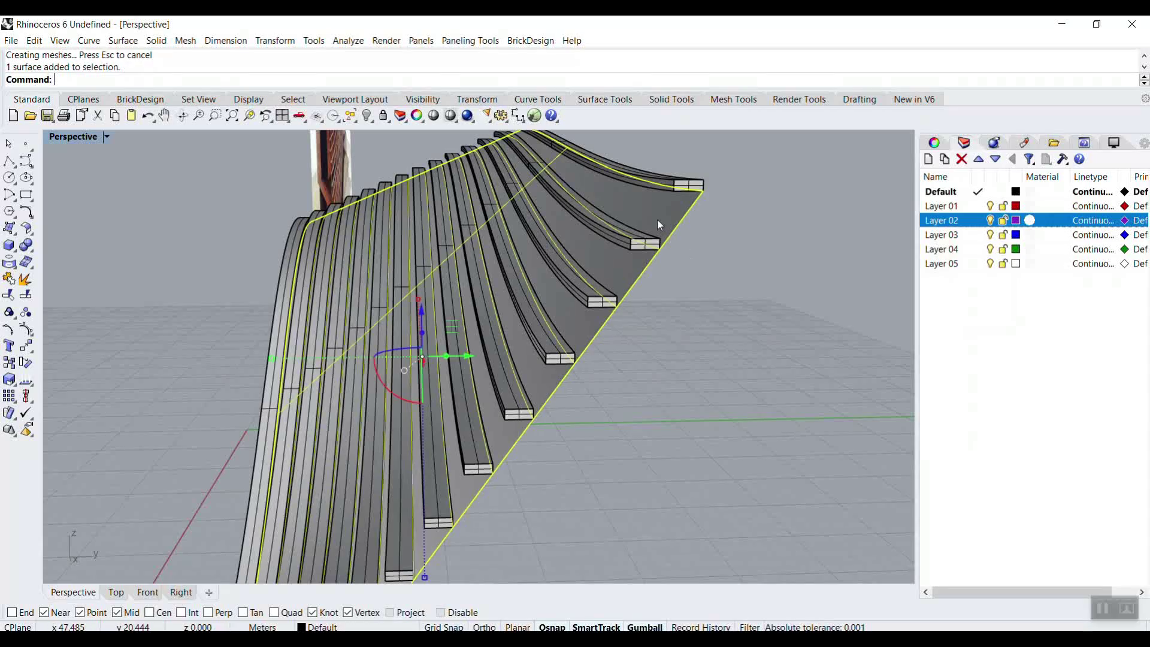
{"action": "right_click_drag", "start_coordinate": [466, 386], "coordinate": [564, 397]}
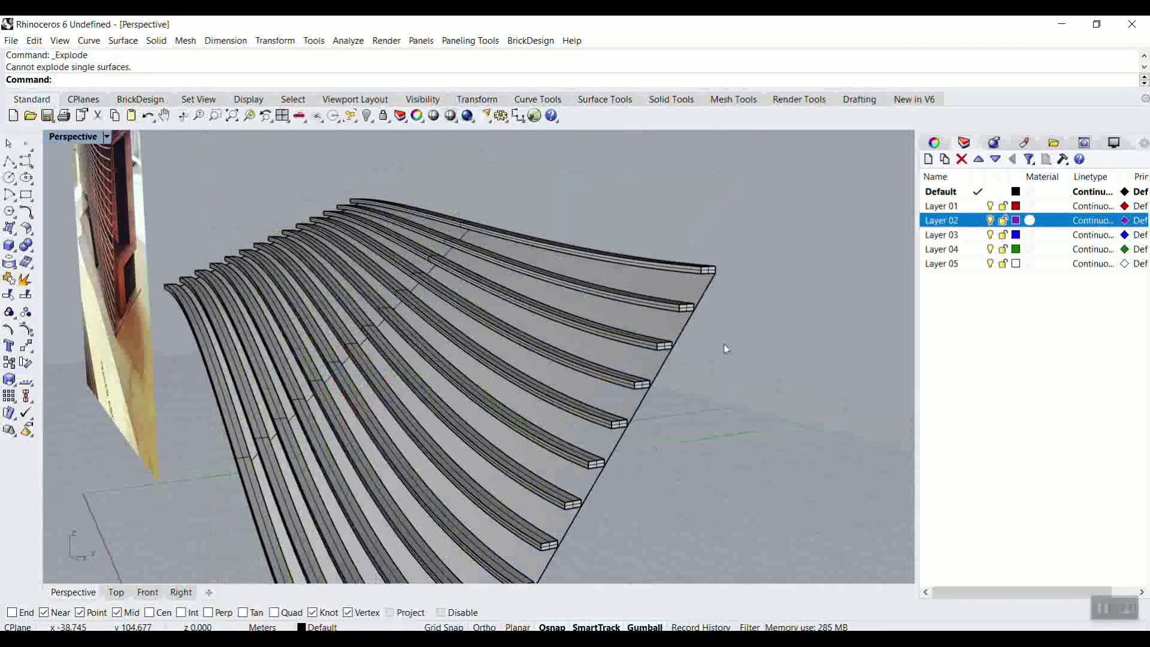
{"action": "right_click_drag", "start_coordinate": [607, 393], "coordinate": [498, 144]}
{"action": "right_click_drag", "start_coordinate": [520, 405], "coordinate": [599, 335]}
{"action": "scroll", "coordinate": [688, 375], "scroll_direction": "up", "scroll_amount": 5}
{"action": "right_click_drag", "start_coordinate": [689, 375], "coordinate": [468, 285]}
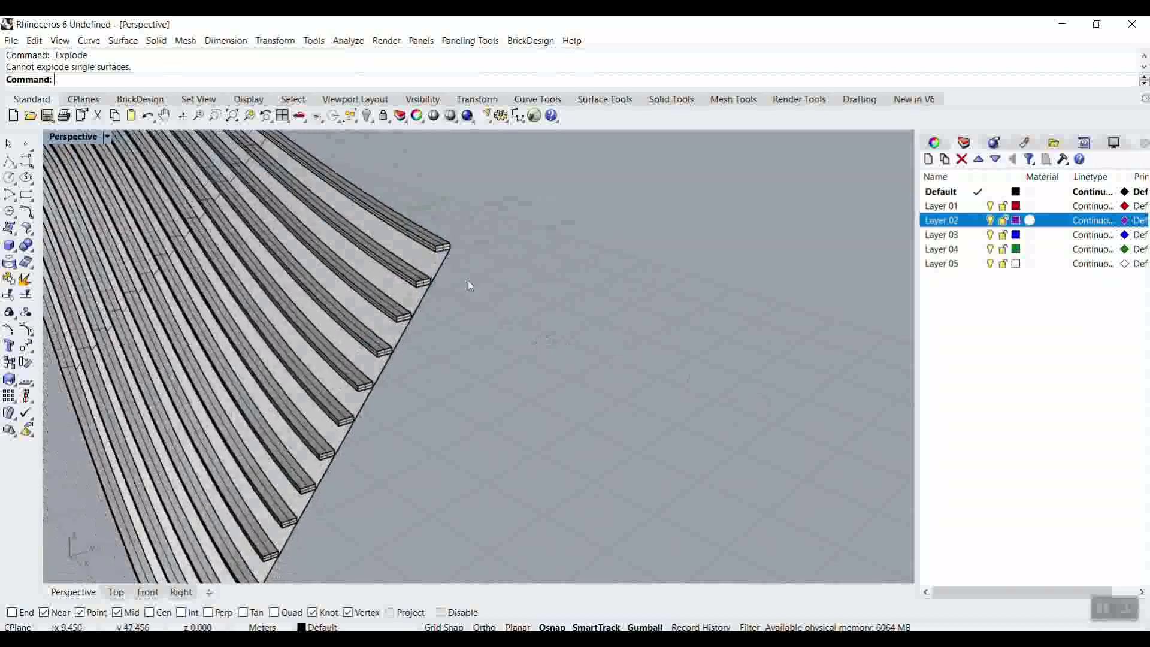
Examine the lofted surface on its own highlight, checking how it follows the slats from several angles, and clear the selection.
{"action": "scroll", "coordinate": [452, 281], "scroll_direction": "up", "scroll_amount": 3}
{"action": "scroll", "coordinate": [343, 213], "scroll_direction": "down", "scroll_amount": 3}
{"action": "right_click_drag", "start_coordinate": [343, 213], "coordinate": [487, 353]}
{"action": "left_click", "coordinate": [487, 354]}
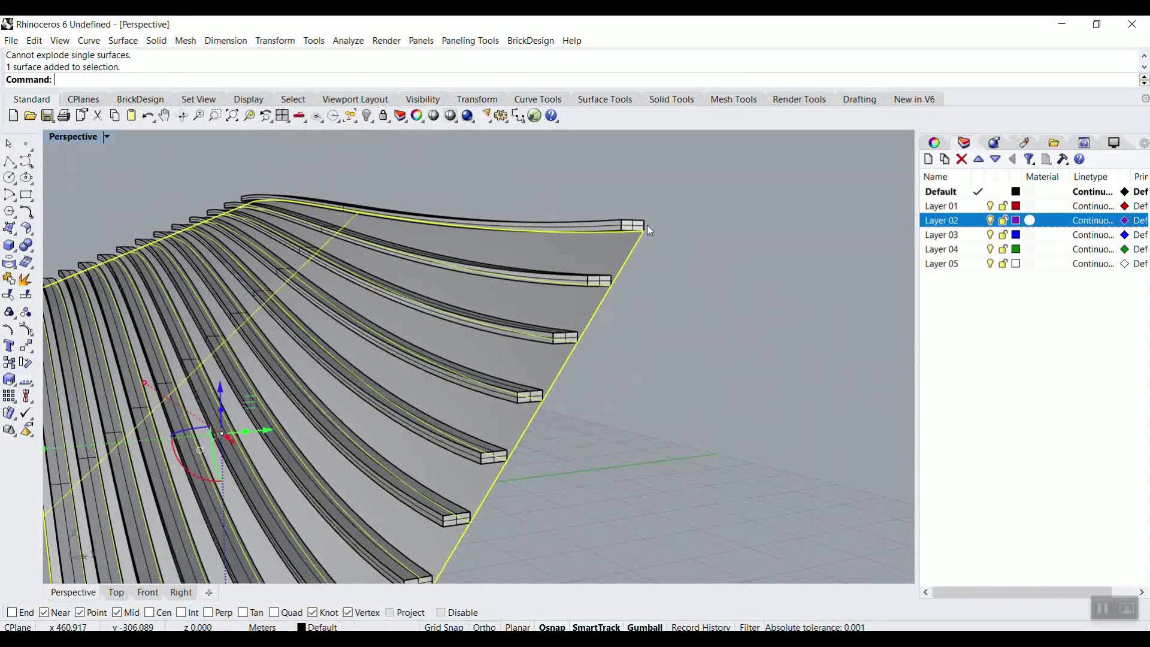
{"action": "right_click_drag", "start_coordinate": [648, 230], "coordinate": [582, 299]}
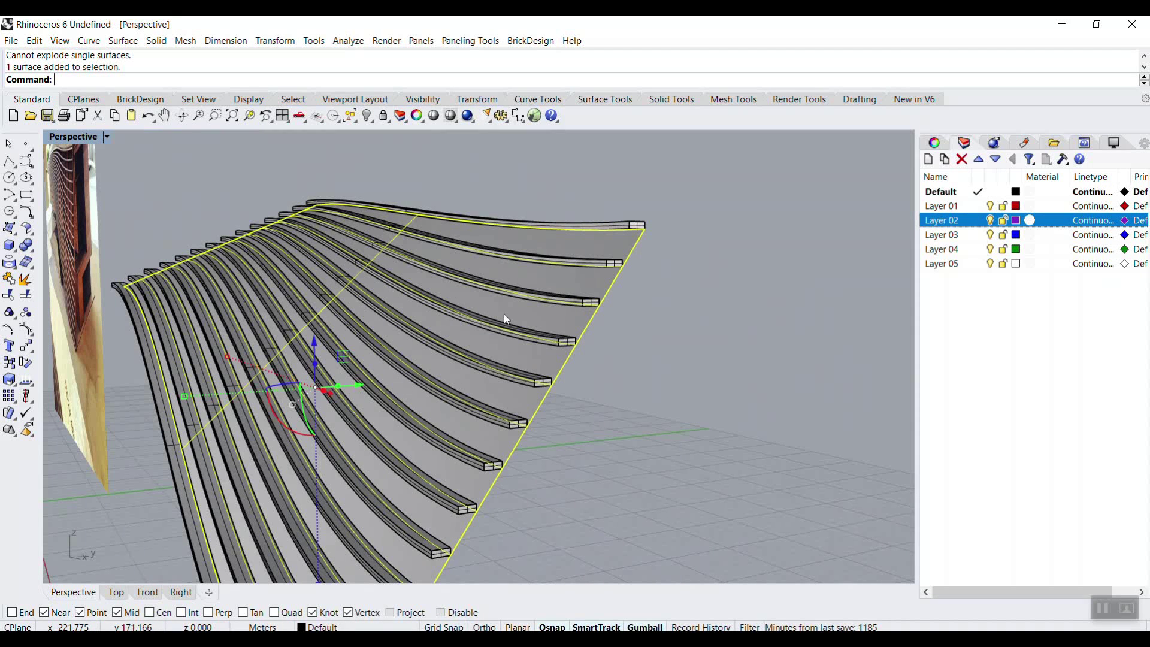
{"action": "scroll", "coordinate": [508, 314], "scroll_direction": "down", "scroll_amount": 3}
{"action": "mouse_move", "coordinate": [509, 314]}
{"action": "right_mouse_down"}
{"action": "mouse_move", "coordinate": [547, 333]}
{"action": "mouse_move", "coordinate": [521, 330]}
{"action": "right_mouse_up"}
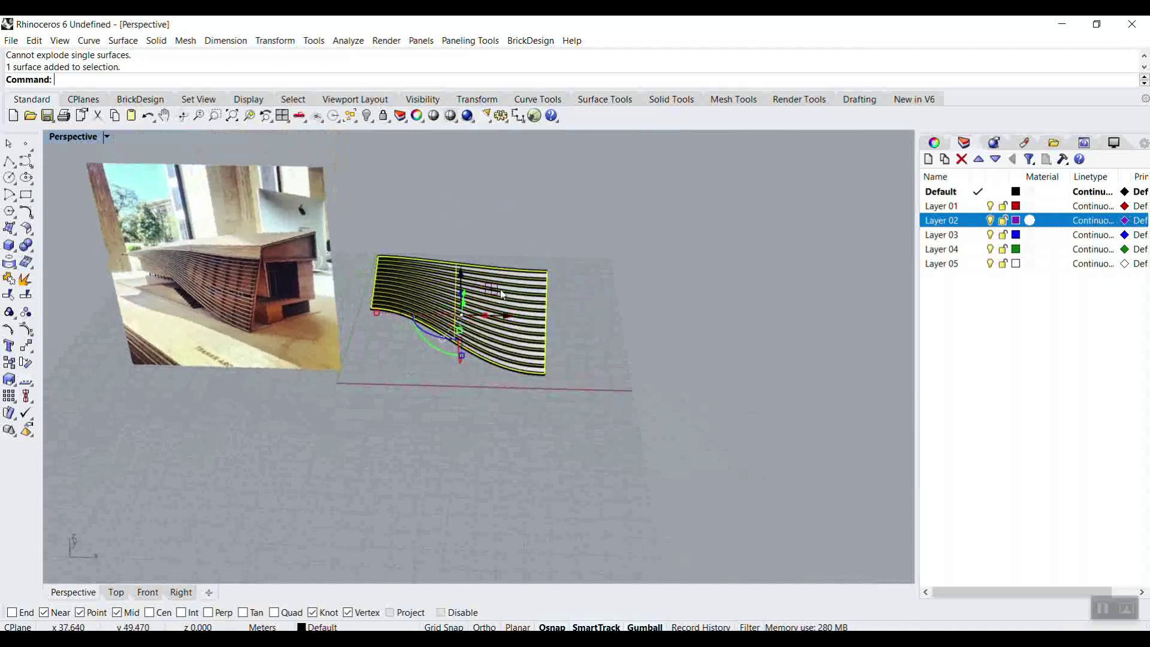
{"action": "scroll", "coordinate": [519, 331], "scroll_direction": "up", "scroll_amount": 4}
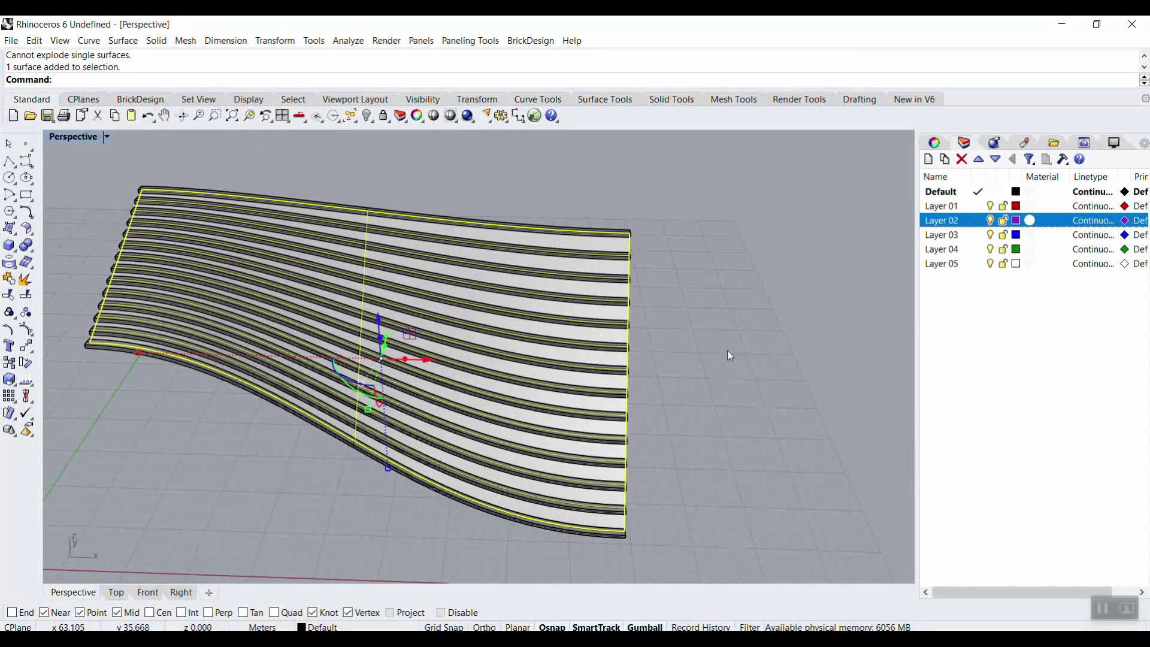
{"action": "right_click_drag", "start_coordinate": [738, 350], "coordinate": [666, 333]}
{"action": "key", "text": "Escape"}
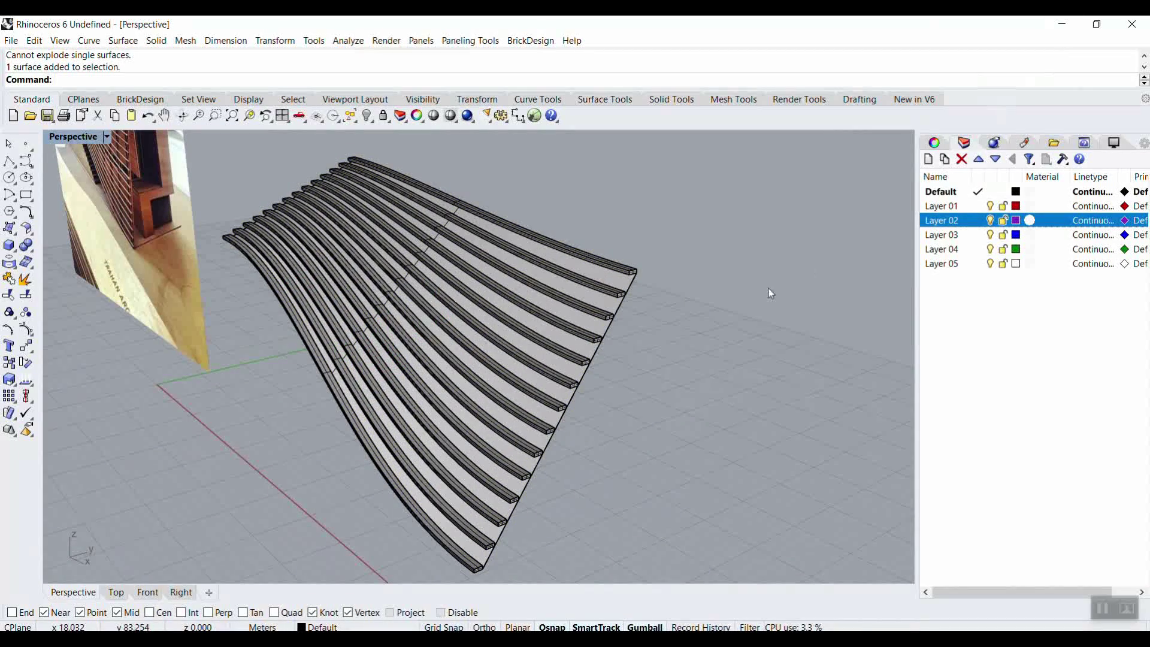
Inspect the slats' end profiles and where their corners meet the lofted surface, then compare the facade with the reference photo.
{"action": "right_click_drag", "start_coordinate": [721, 344], "coordinate": [324, 311]}
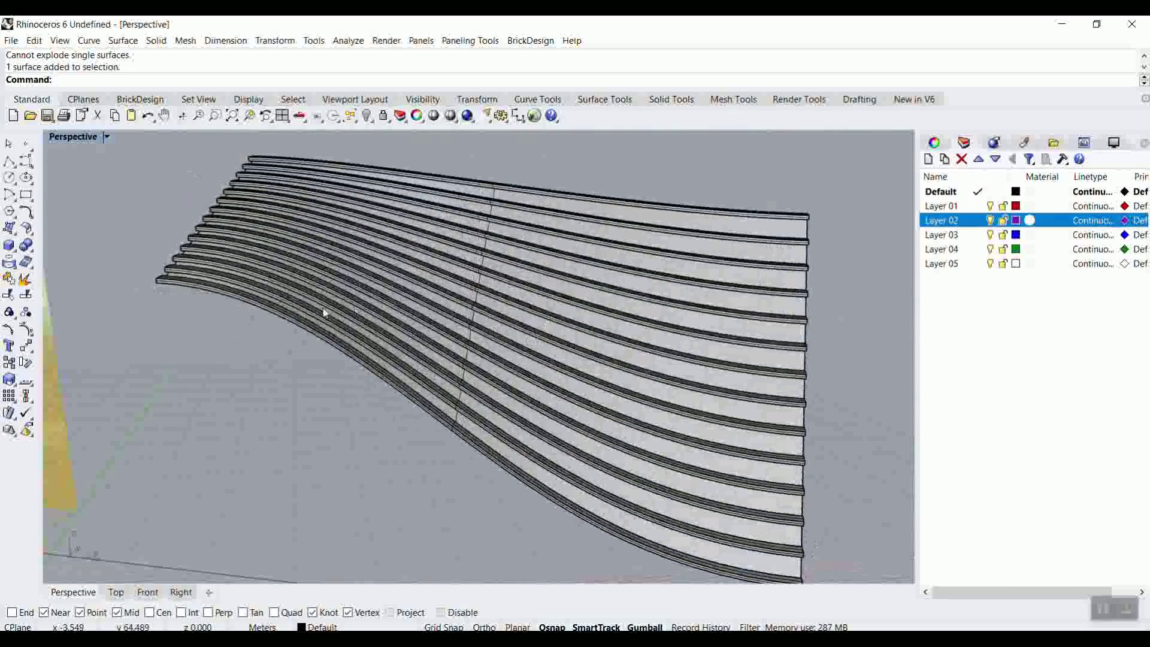
{"action": "scroll", "coordinate": [272, 277], "scroll_direction": "up", "scroll_amount": 5}
{"action": "scroll", "coordinate": [201, 298], "scroll_direction": "down", "scroll_amount": 5}
{"action": "right_click_drag", "start_coordinate": [201, 297], "coordinate": [454, 278]}
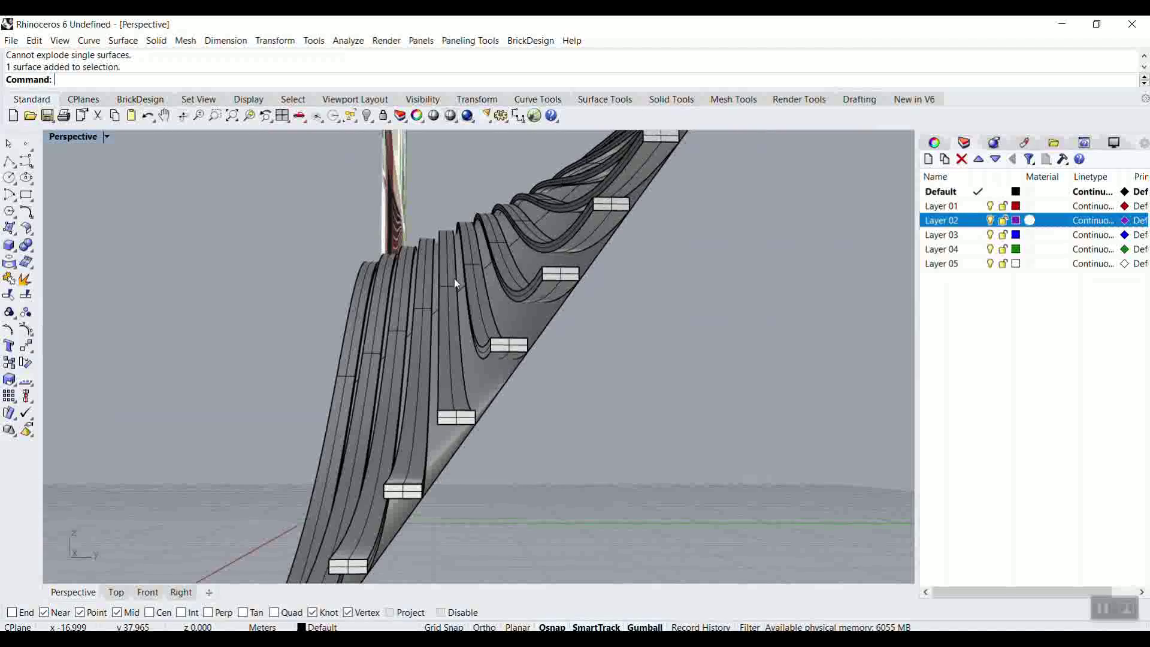
{"action": "scroll", "coordinate": [499, 368], "scroll_direction": "up", "scroll_amount": 4}
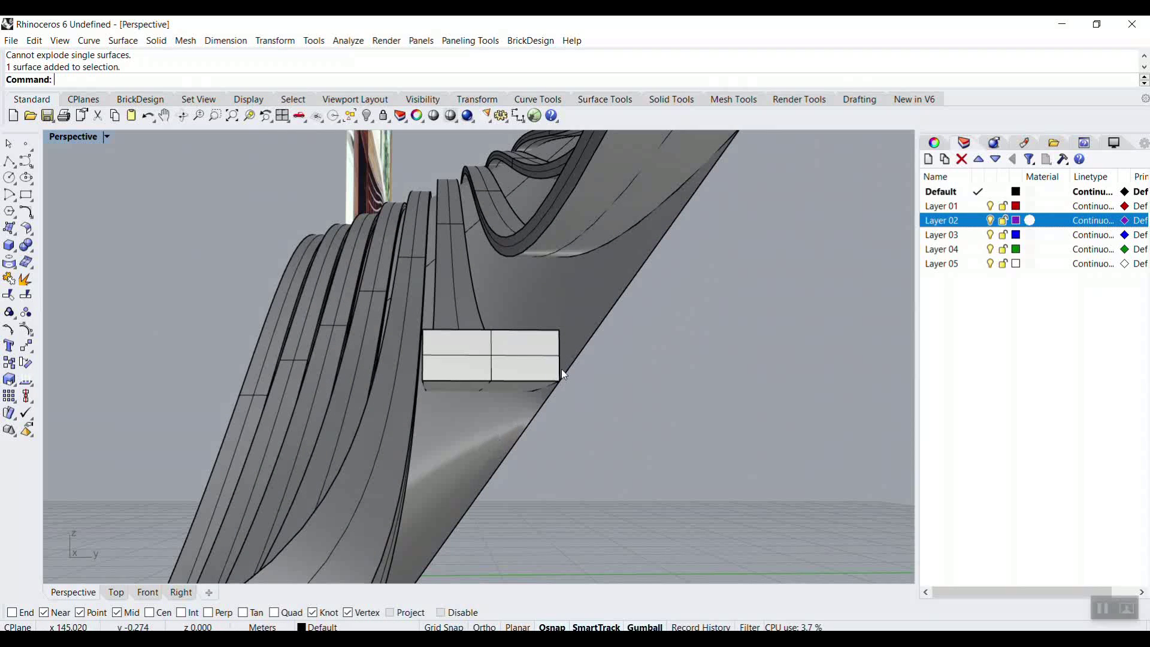
{"action": "scroll", "coordinate": [517, 414], "scroll_direction": "down", "scroll_amount": 5}
{"action": "right_click_drag", "start_coordinate": [511, 412], "coordinate": [456, 390]}
{"action": "right_click_drag", "start_coordinate": [531, 381], "coordinate": [708, 291]}
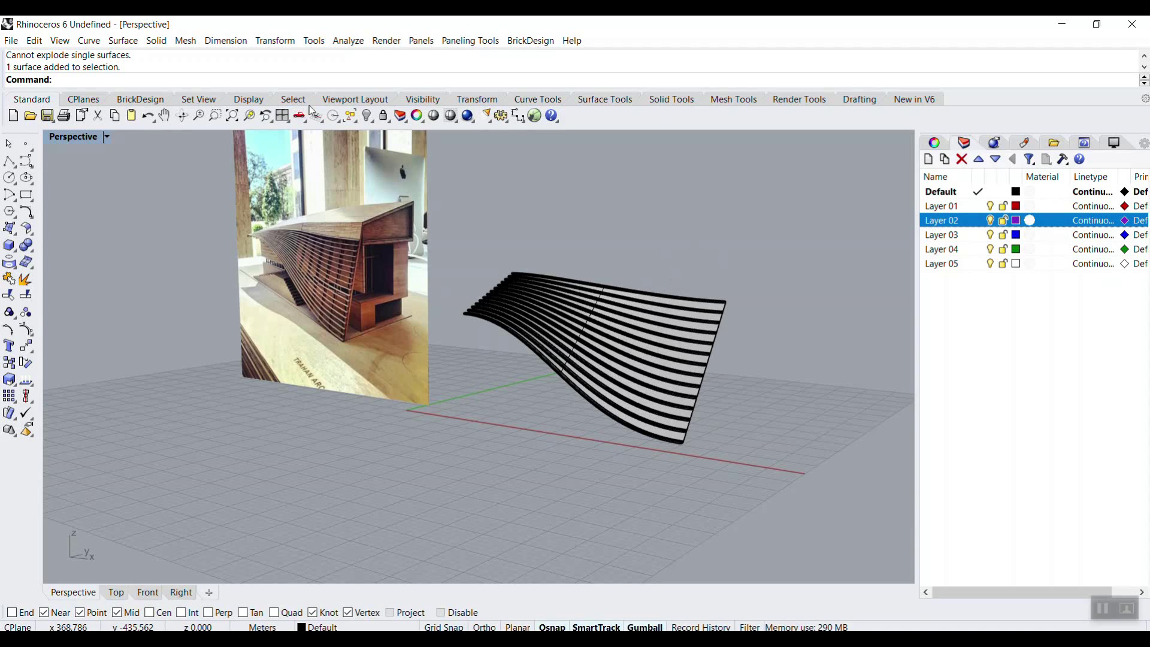
Select the 14 curves, invert the selection, and move everything except the curves clear of them in the negative Y direction.
{"action": "left_click", "coordinate": [358, 121]}
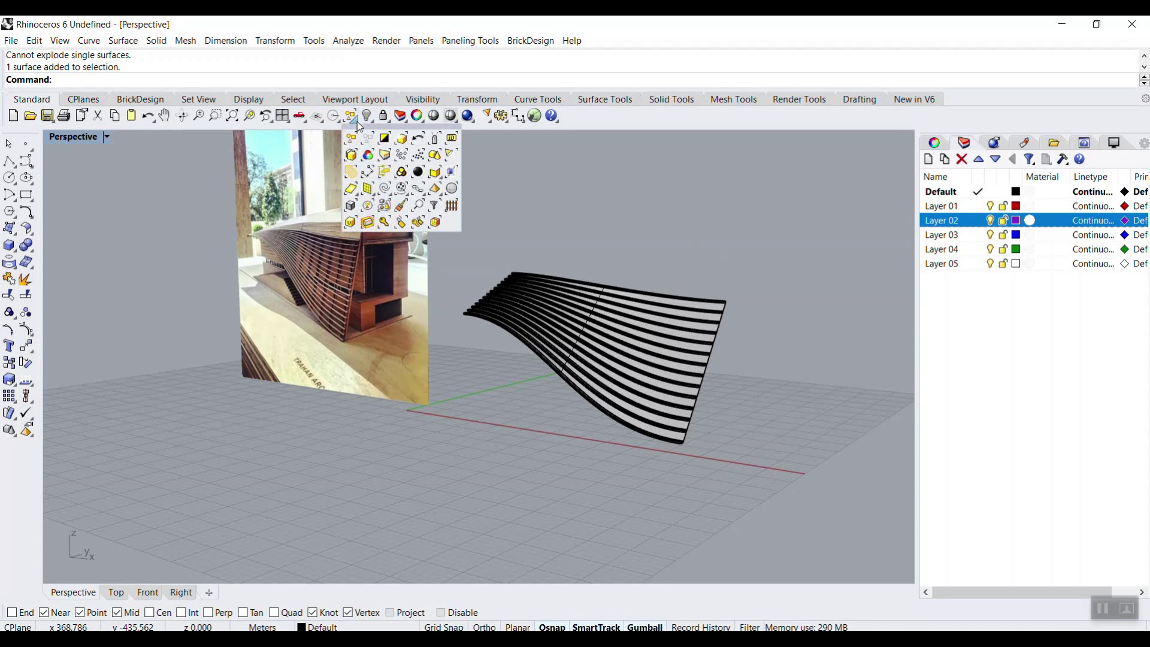
{"action": "left_click", "coordinate": [385, 189]}
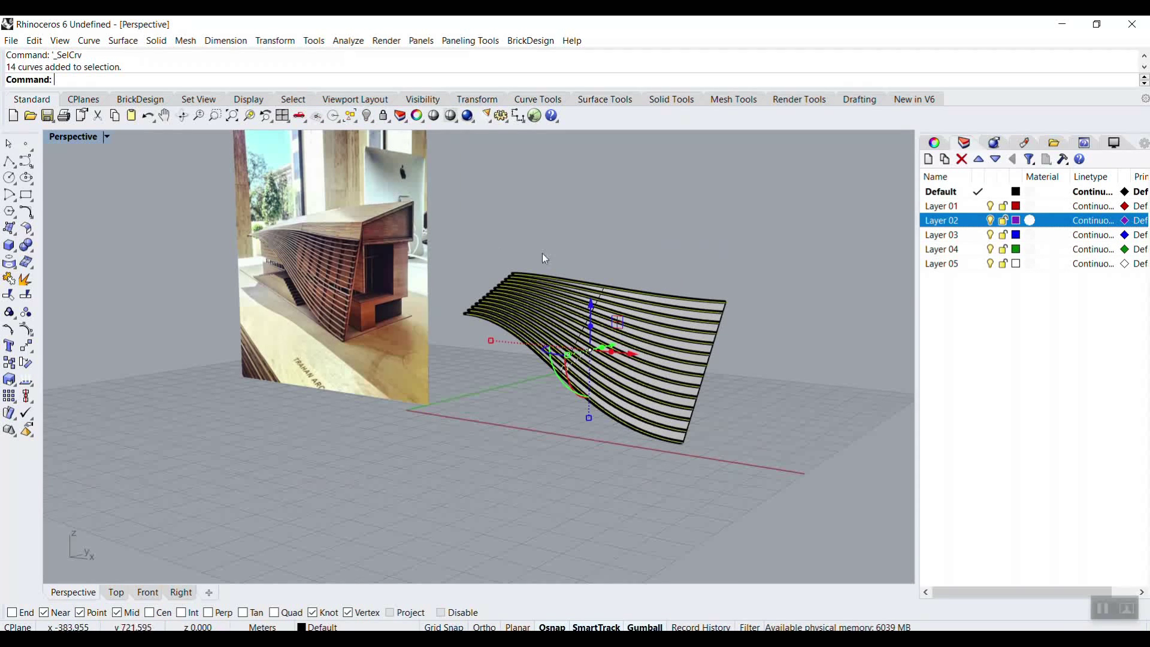
{"action": "left_click", "coordinate": [356, 122]}
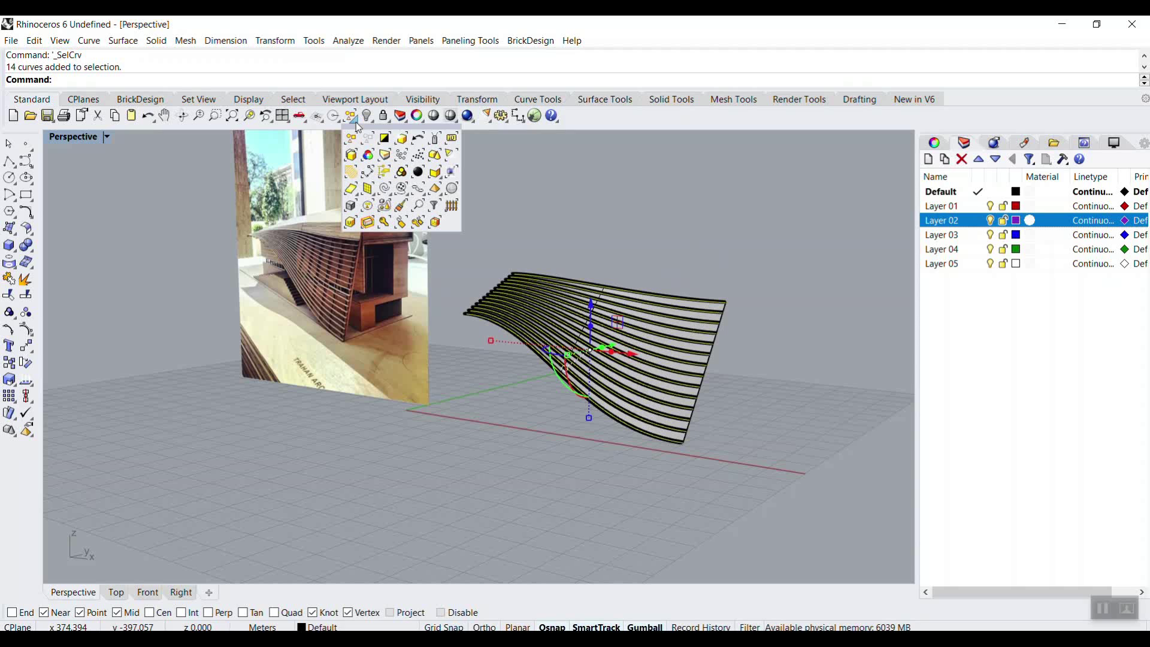
{"action": "left_click", "coordinate": [387, 139]}
{"action": "right_click_drag", "start_coordinate": [517, 221], "coordinate": [571, 293]}
{"action": "left_click_drag", "start_coordinate": [554, 273], "coordinate": [414, 270]}
{"action": "key", "text": "Escape"}
{"action": "right_click_drag", "start_coordinate": [601, 256], "coordinate": [609, 333]}
{"action": "scroll", "coordinate": [622, 294], "scroll_direction": "up", "scroll_amount": 3}
{"action": "right_click_drag", "start_coordinate": [634, 259], "coordinate": [647, 336]}
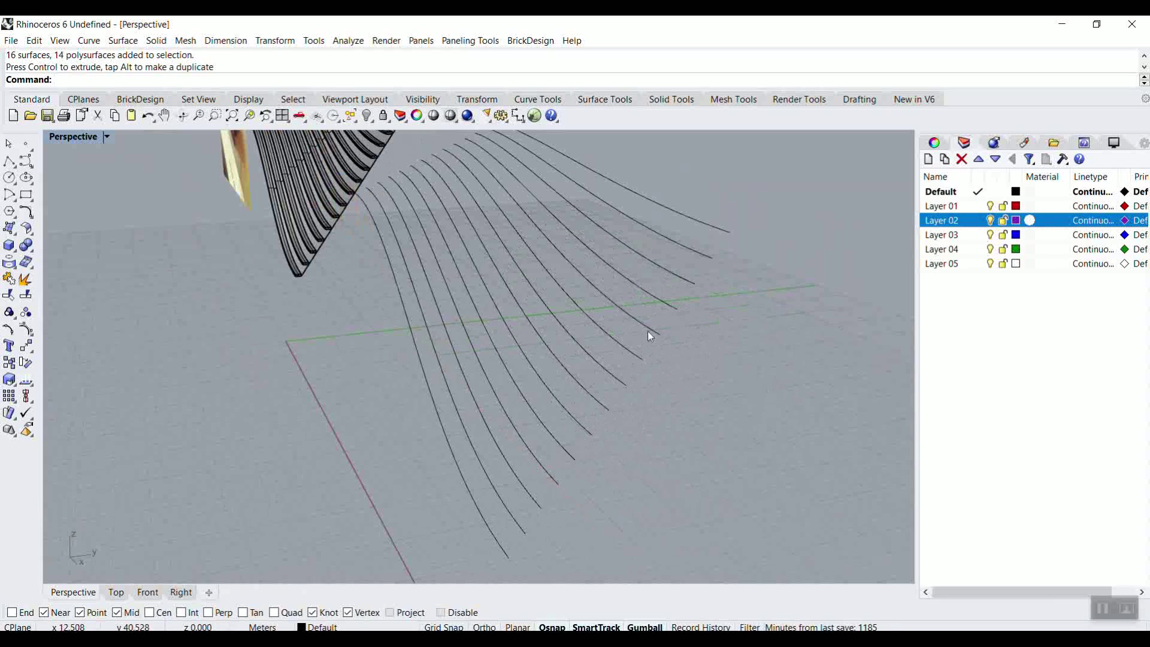
Start a non-solid extrusion of the 14 curves, setting its direction by two points along the facade's slanted end edge.
{"action": "left_click_drag", "start_coordinate": [437, 391], "coordinate": [437, 390]}
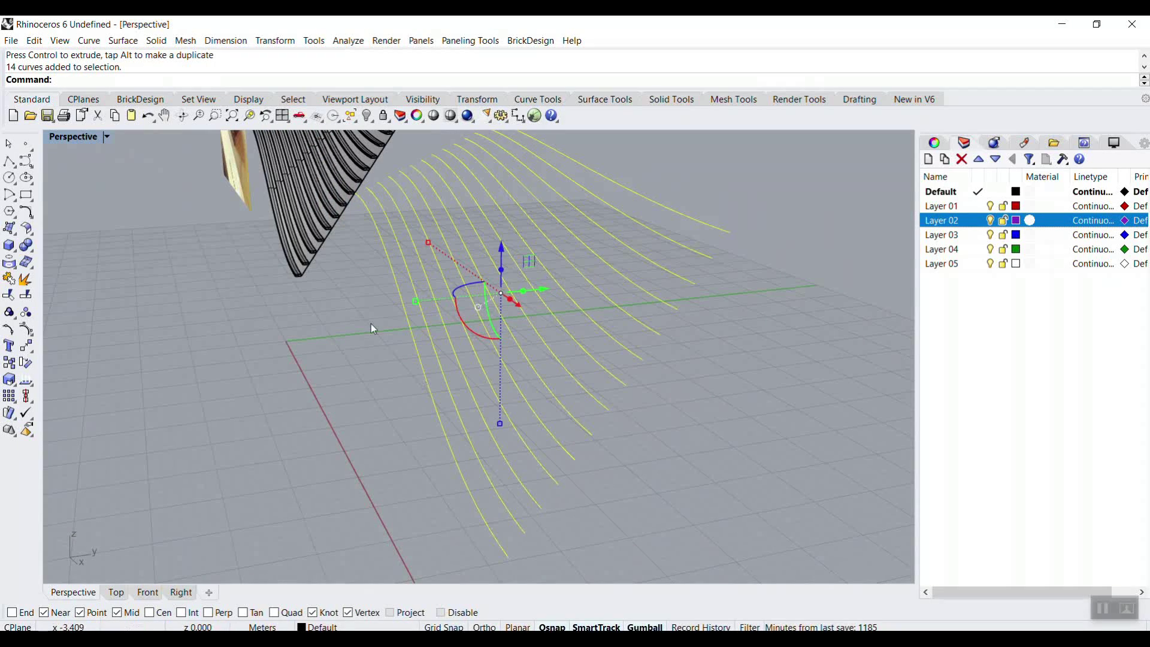
{"action": "left_click", "coordinate": [14, 233]}
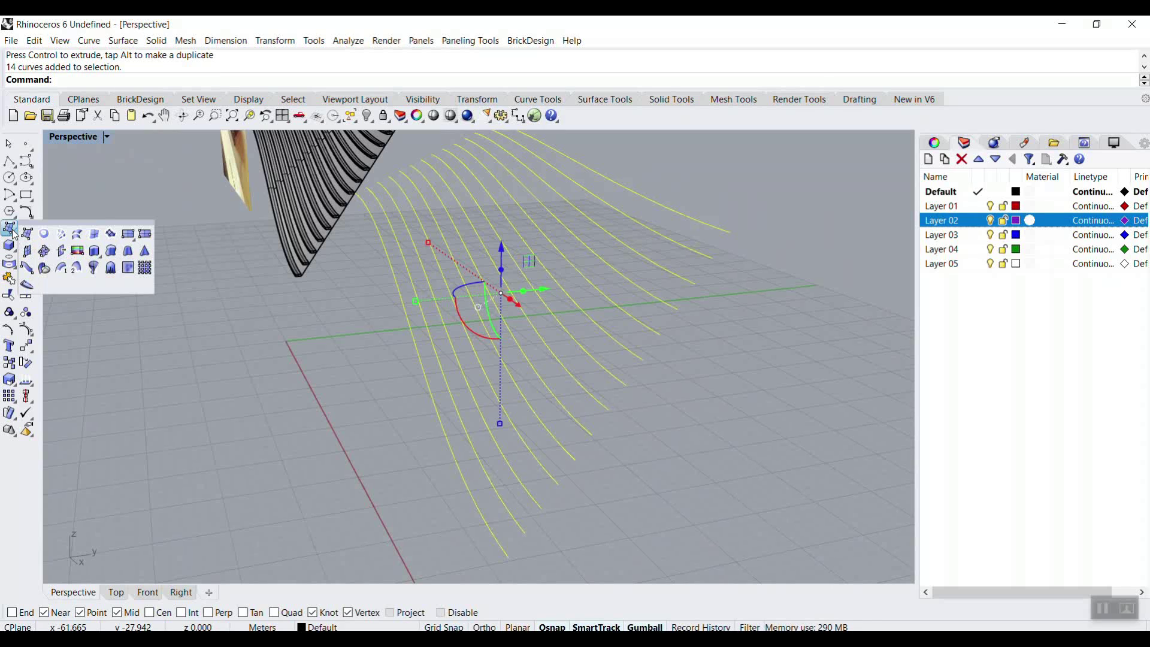
{"action": "left_click", "coordinate": [96, 252]}
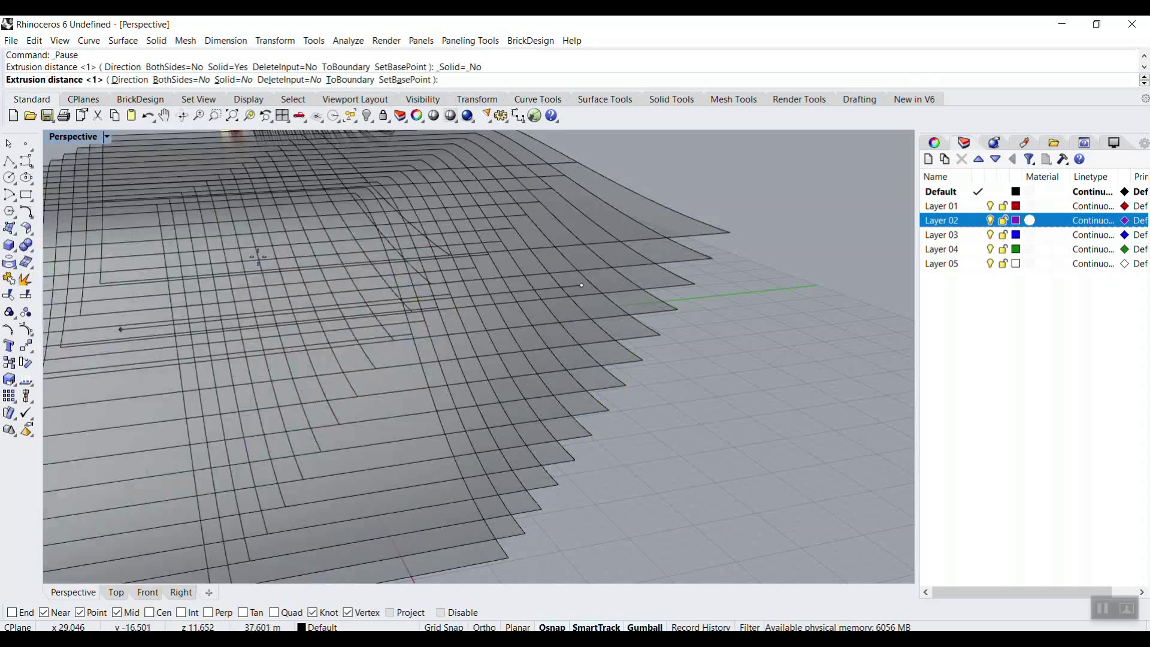
{"action": "left_click", "coordinate": [129, 84]}
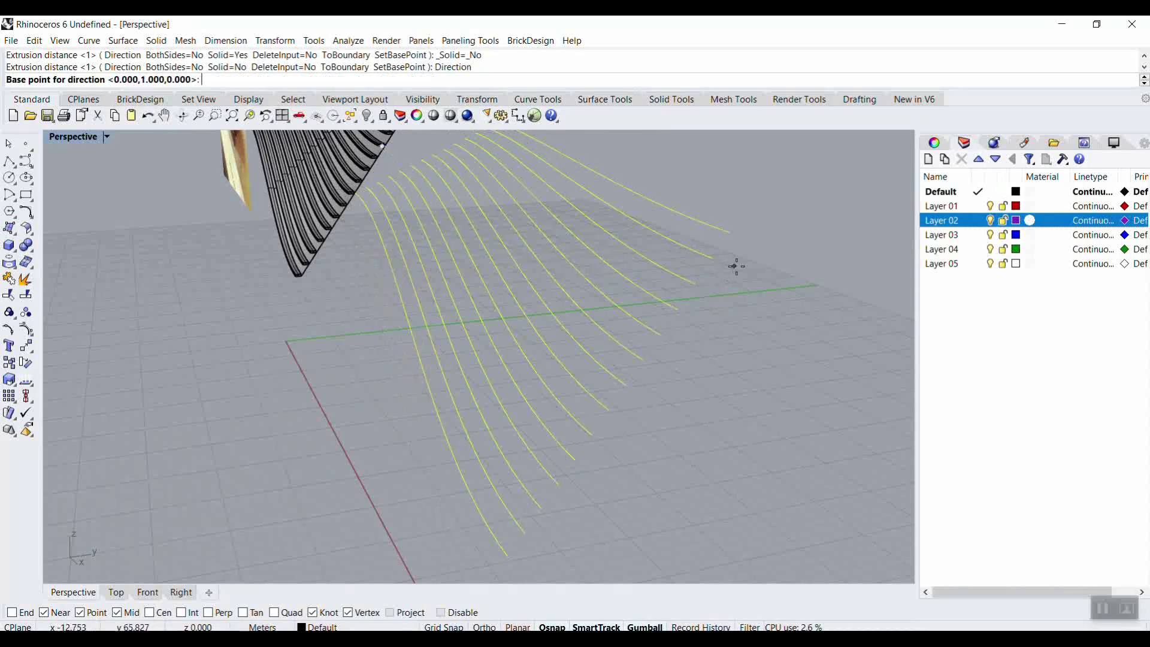
{"action": "scroll", "coordinate": [735, 265], "scroll_direction": "up", "scroll_amount": 5}
{"action": "left_click", "coordinate": [639, 168]}
{"action": "left_click", "coordinate": [599, 231]}
Extrude the curves about 0.7 m in the custom direction to form 14 slanted strips.
{"action": "scroll", "coordinate": [605, 251], "scroll_direction": "down", "scroll_amount": 6}
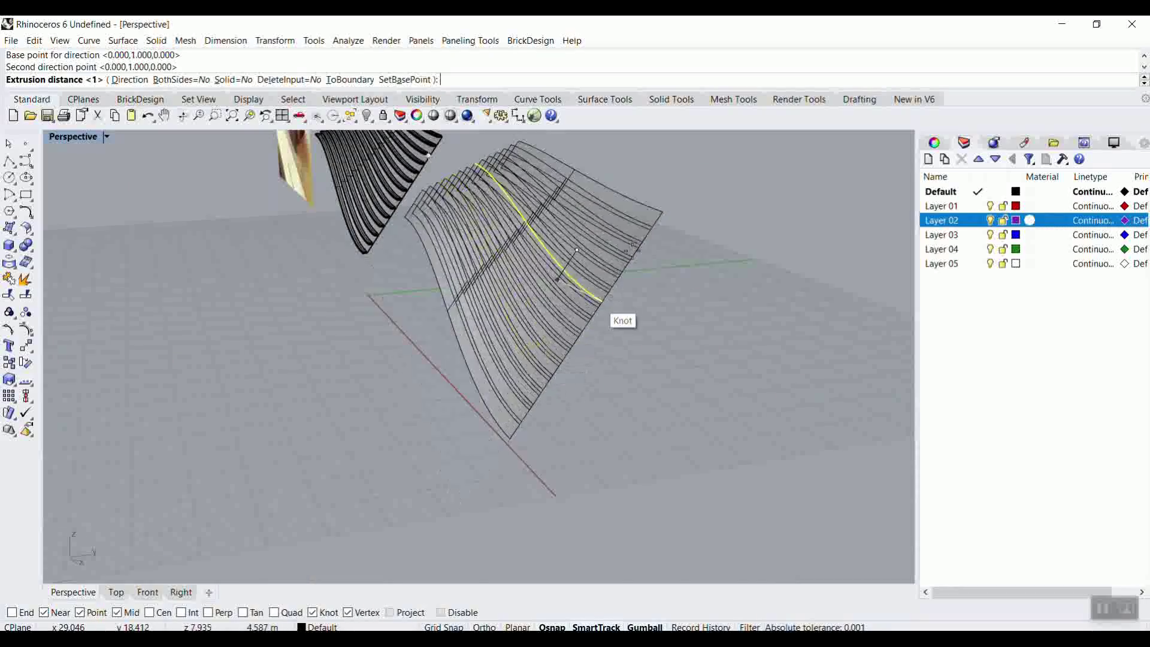
{"action": "scroll", "coordinate": [617, 281], "scroll_direction": "up", "scroll_amount": 3}
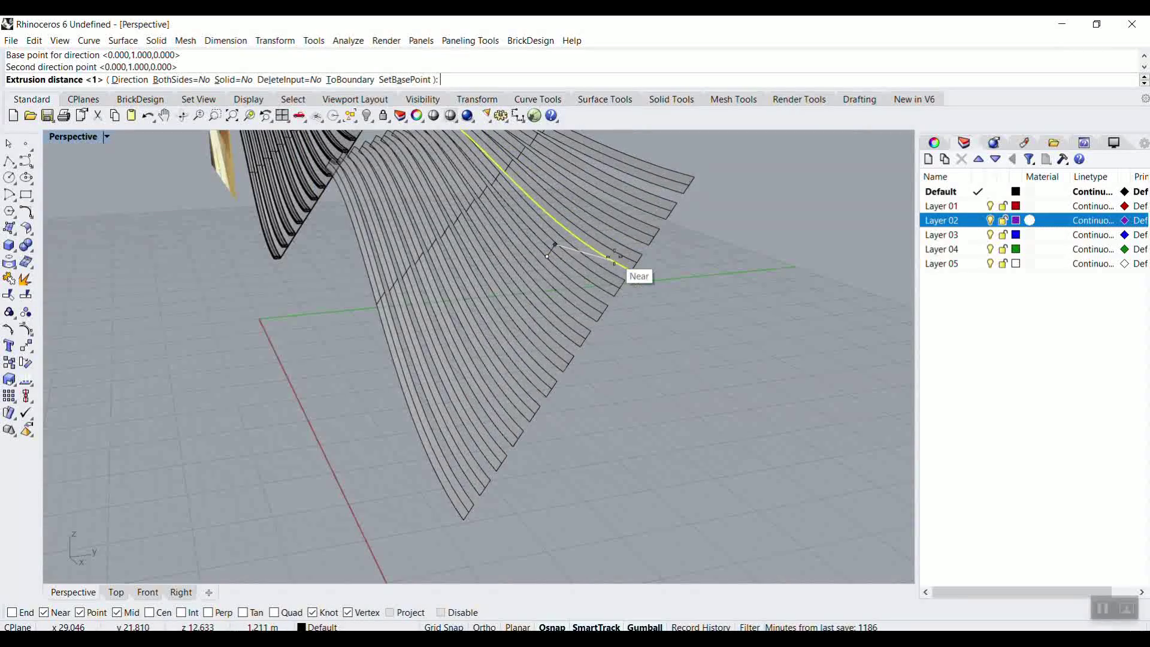
{"action": "scroll", "coordinate": [605, 266], "scroll_direction": "up", "scroll_amount": 5}
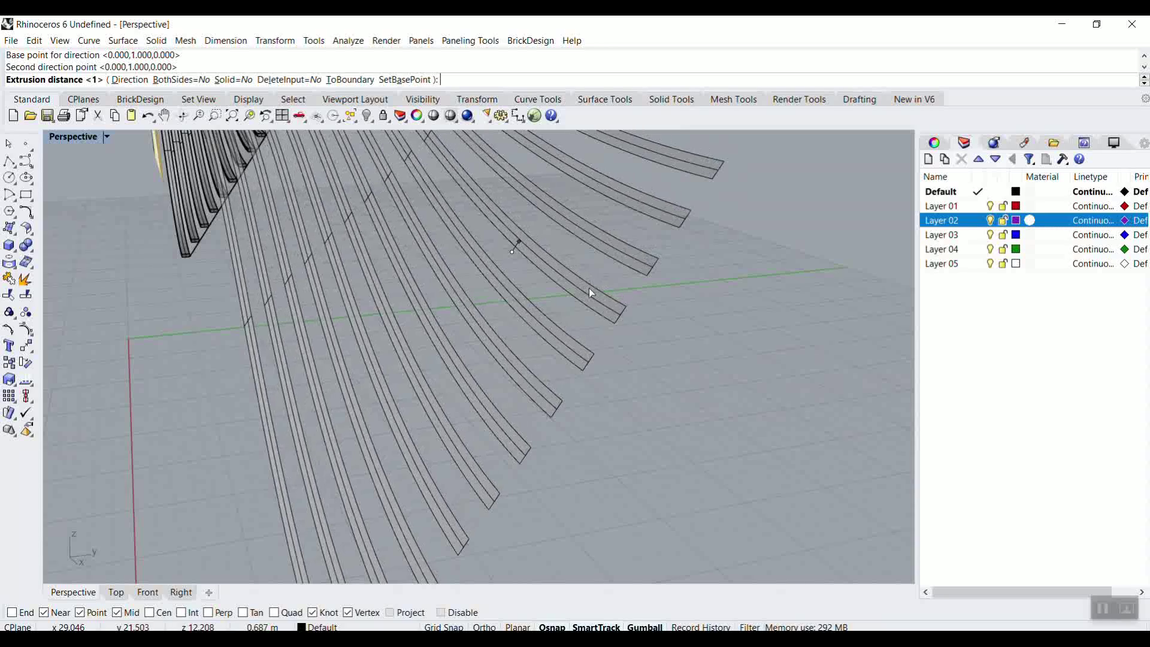
{"action": "left_click", "coordinate": [587, 288]}
{"action": "left_click", "coordinate": [674, 351]}
{"action": "scroll", "coordinate": [658, 353], "scroll_direction": "down", "scroll_amount": 5}
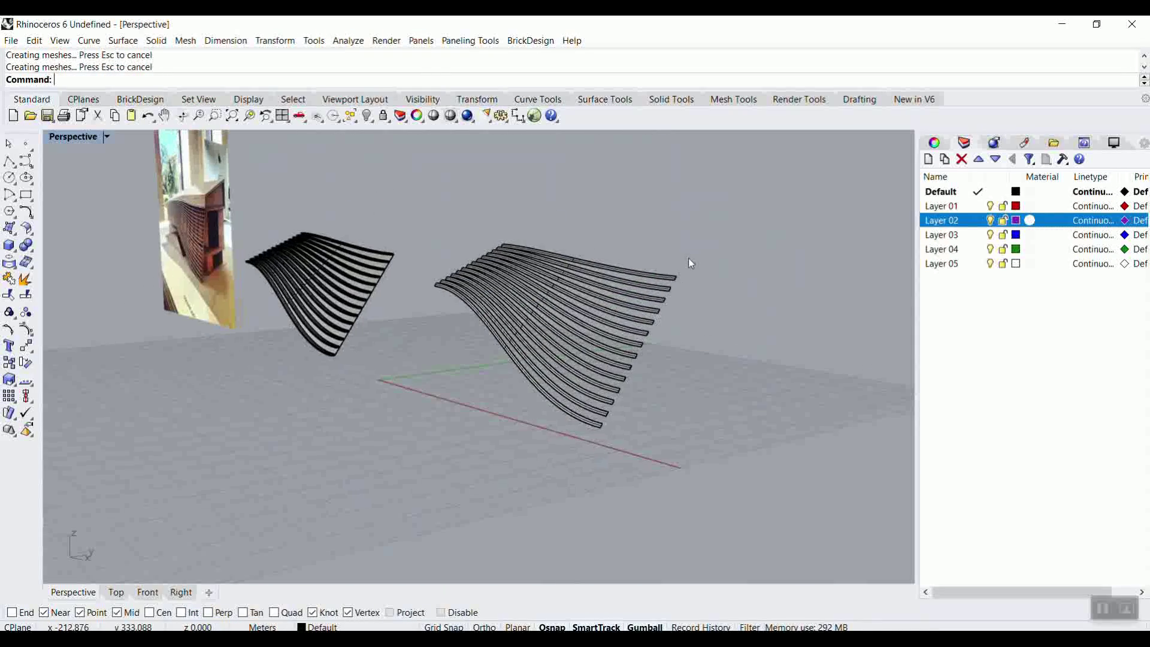
Start OffsetSrf on the 14 strips with Solid=Yes and try flipping all directions, leaving the offset arrows pointing upward.
{"action": "left_click_drag", "start_coordinate": [688, 260], "coordinate": [546, 399]}
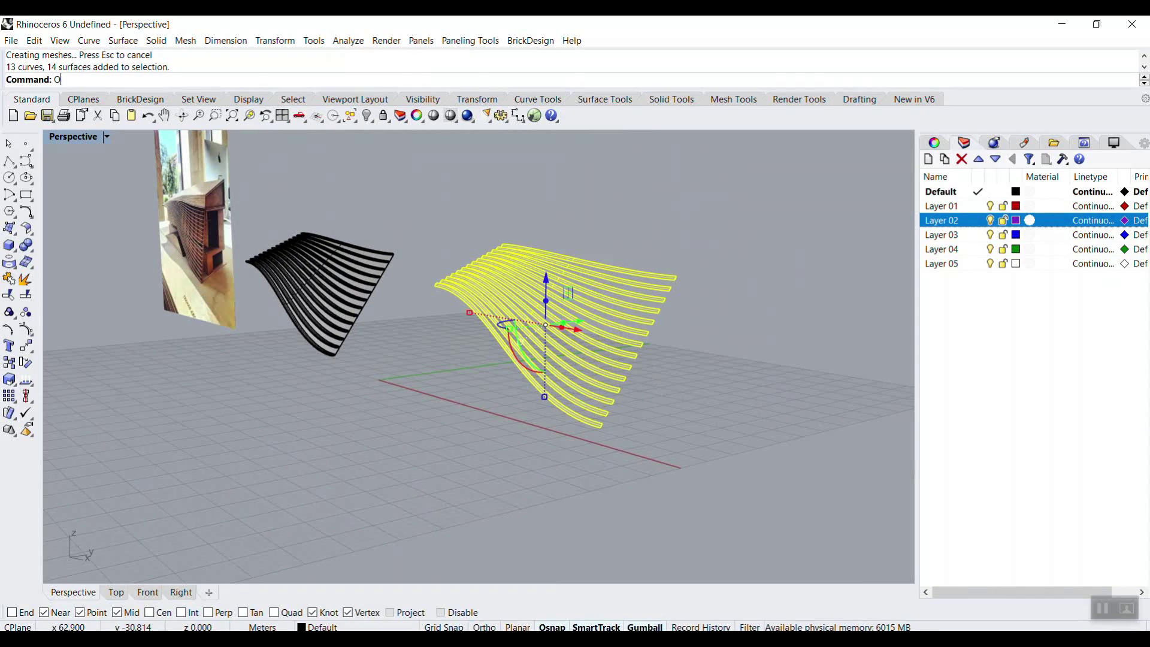
{"action": "key", "text": "Return"}
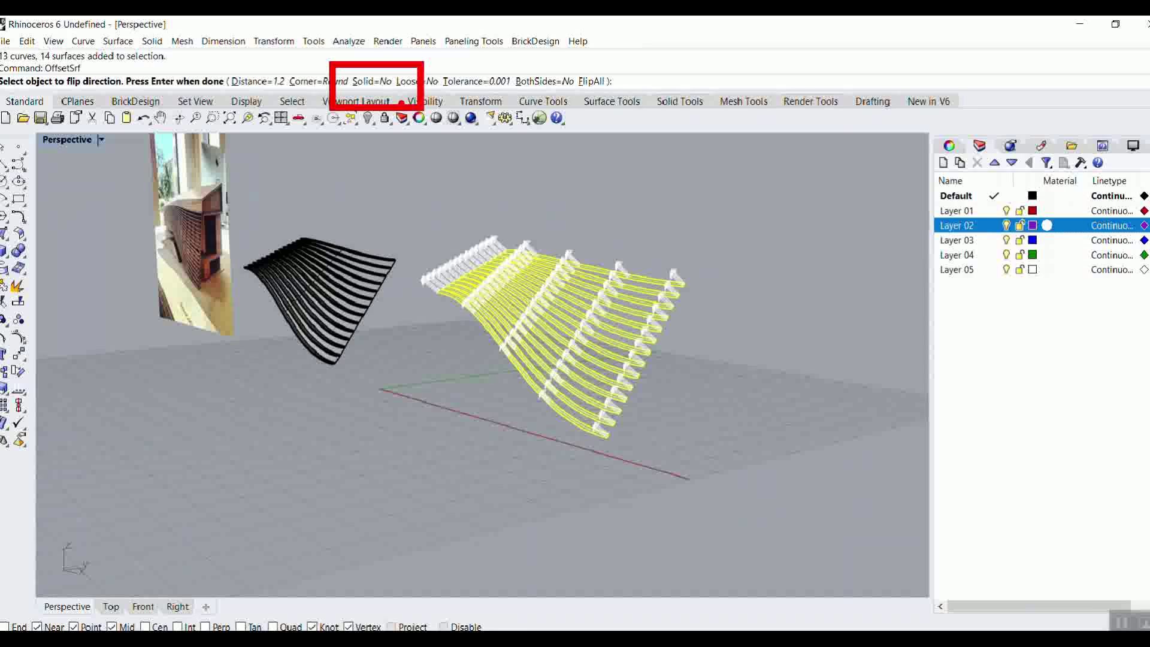
{"action": "left_click", "coordinate": [372, 81]}
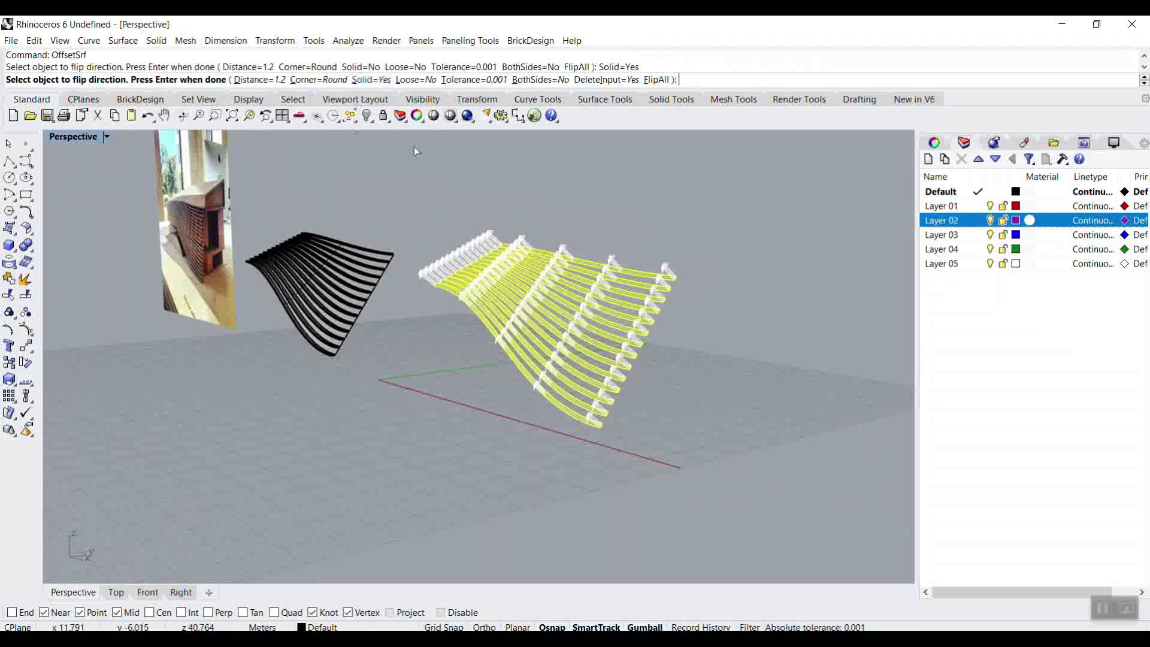
{"action": "scroll", "coordinate": [671, 346], "scroll_direction": "up", "scroll_amount": 3}
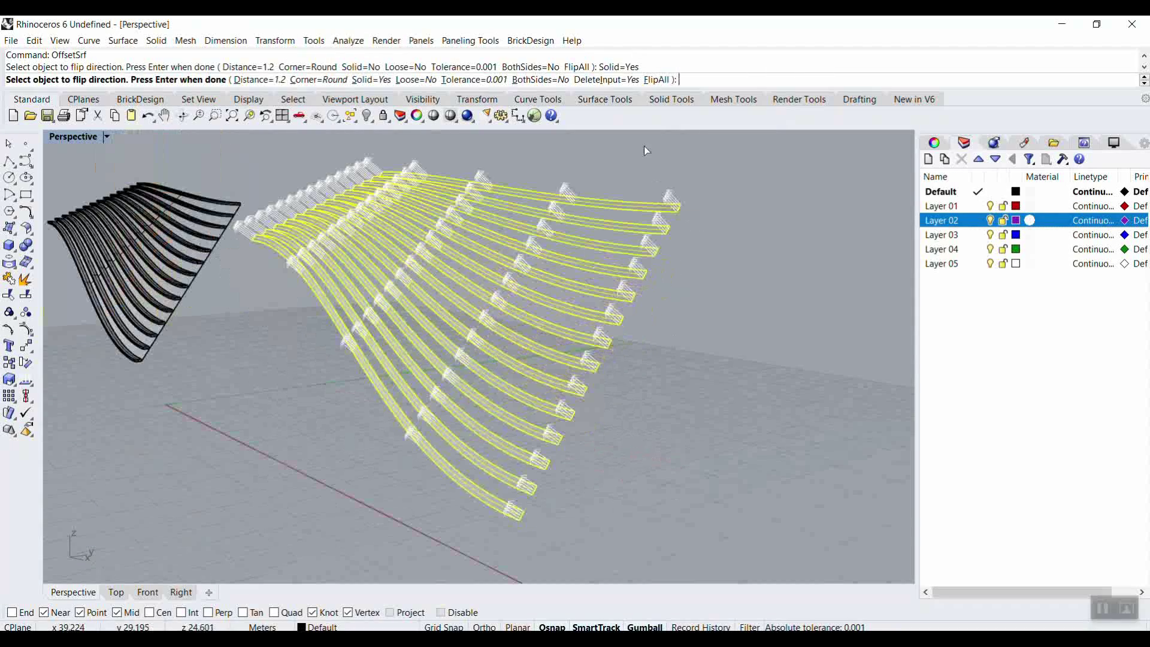
{"action": "left_click", "coordinate": [657, 81]}
{"action": "left_click", "coordinate": [657, 81]}
{"action": "left_click", "coordinate": [657, 80]}
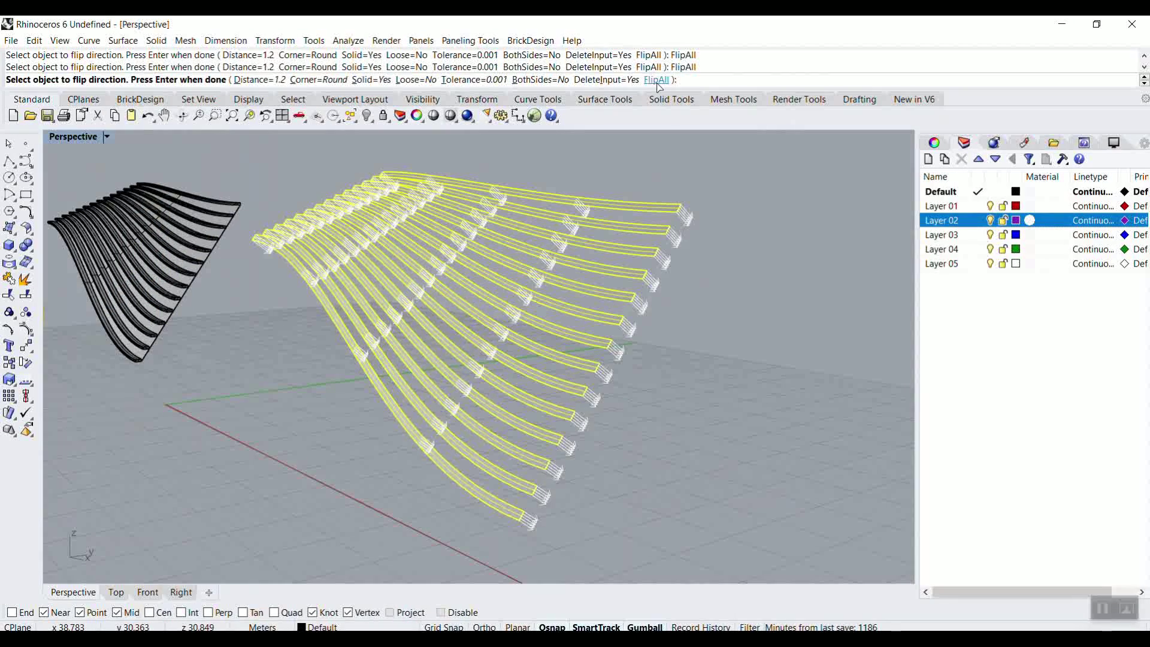
{"action": "left_click", "coordinate": [657, 81]}
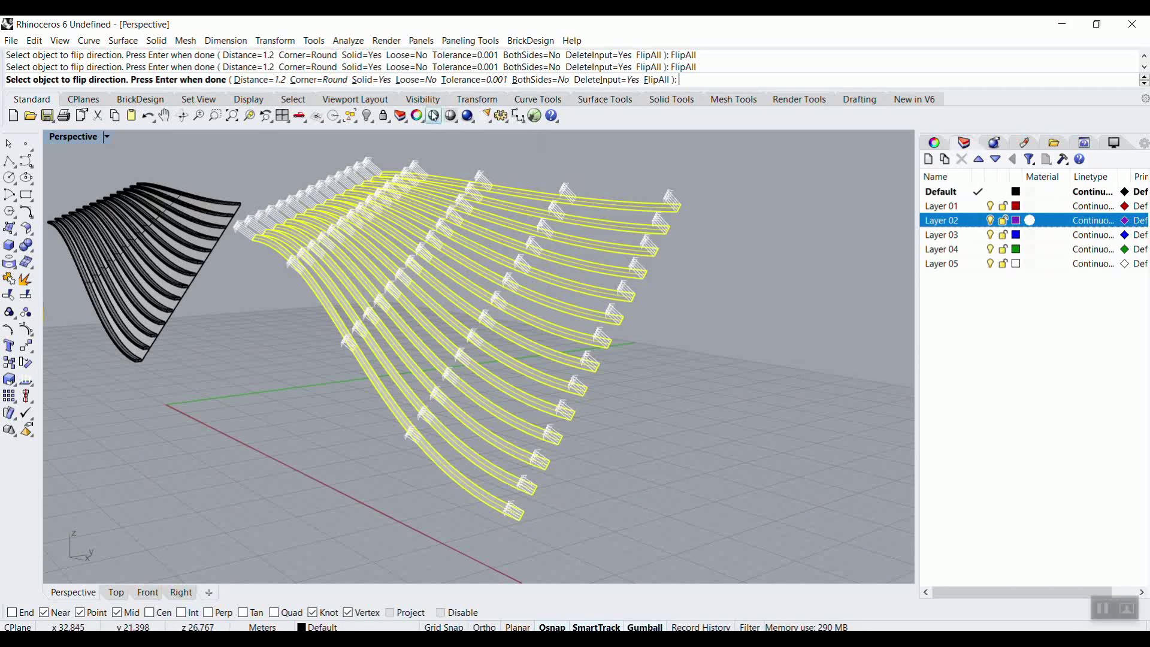
Set the surface offset distance to 0.5 m and create the solid slats from the strips.
{"action": "left_click", "coordinate": [252, 80]}
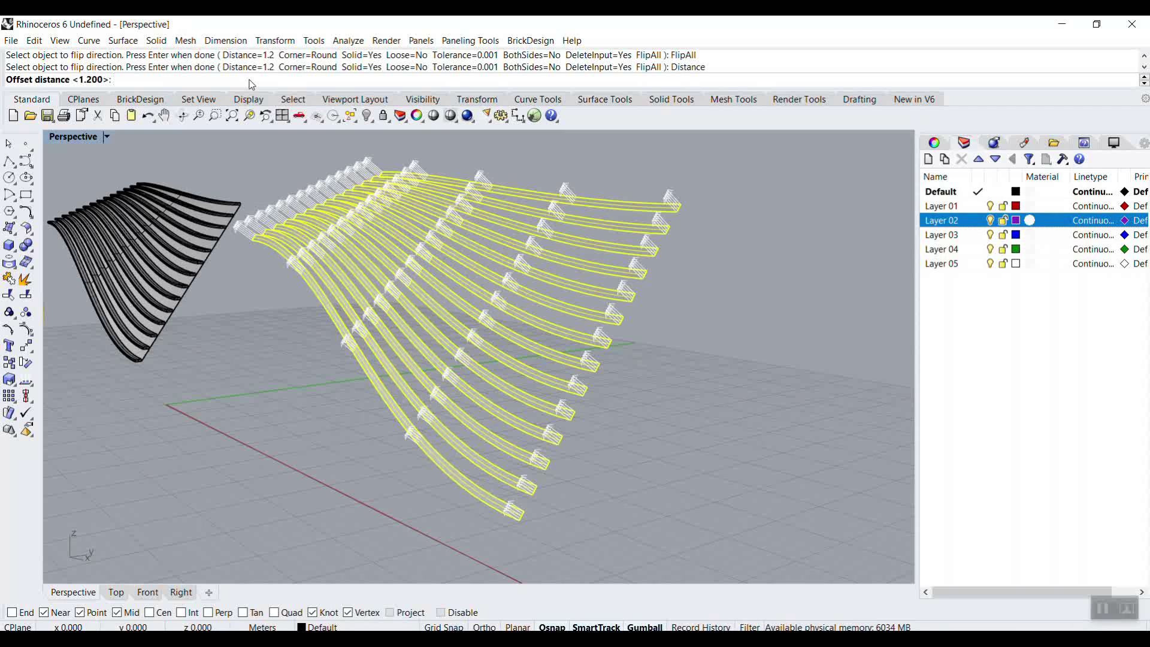
{"action": "type", "text": "0.5"}
{"action": "key", "text": "Return"}
{"action": "key", "text": "Return"}
{"action": "right_click_drag", "start_coordinate": [690, 301], "coordinate": [762, 411]}
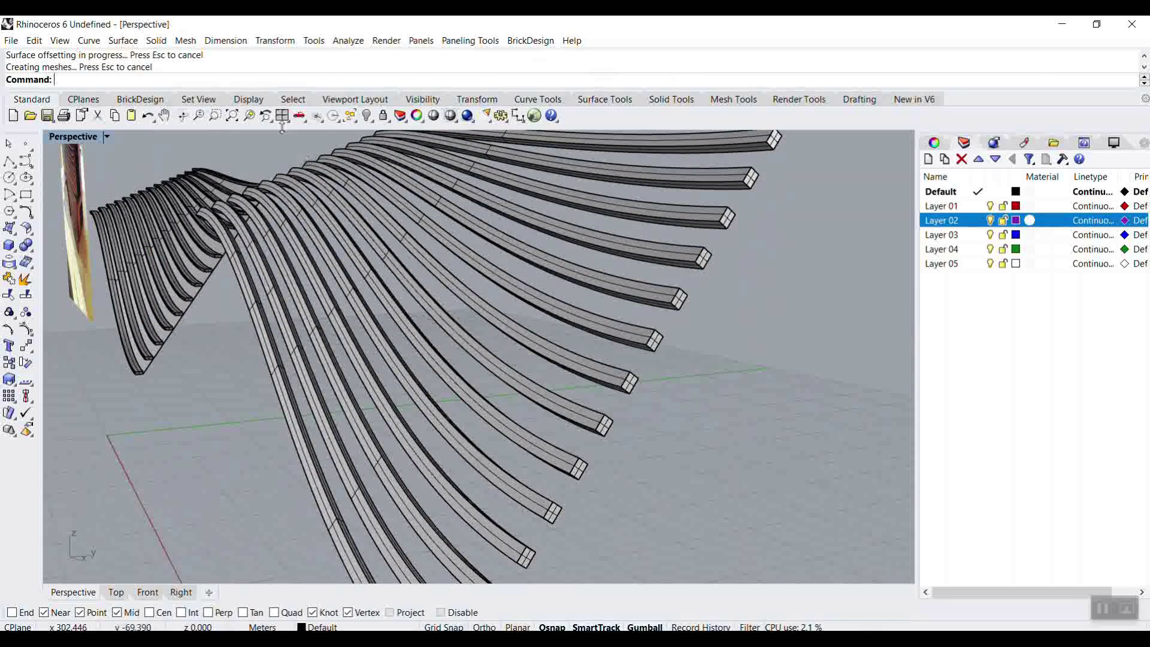
Select only the 14 curves and loft them with the Straight sections style to create a surface behind the new slats.
{"action": "left_click", "coordinate": [351, 118]}
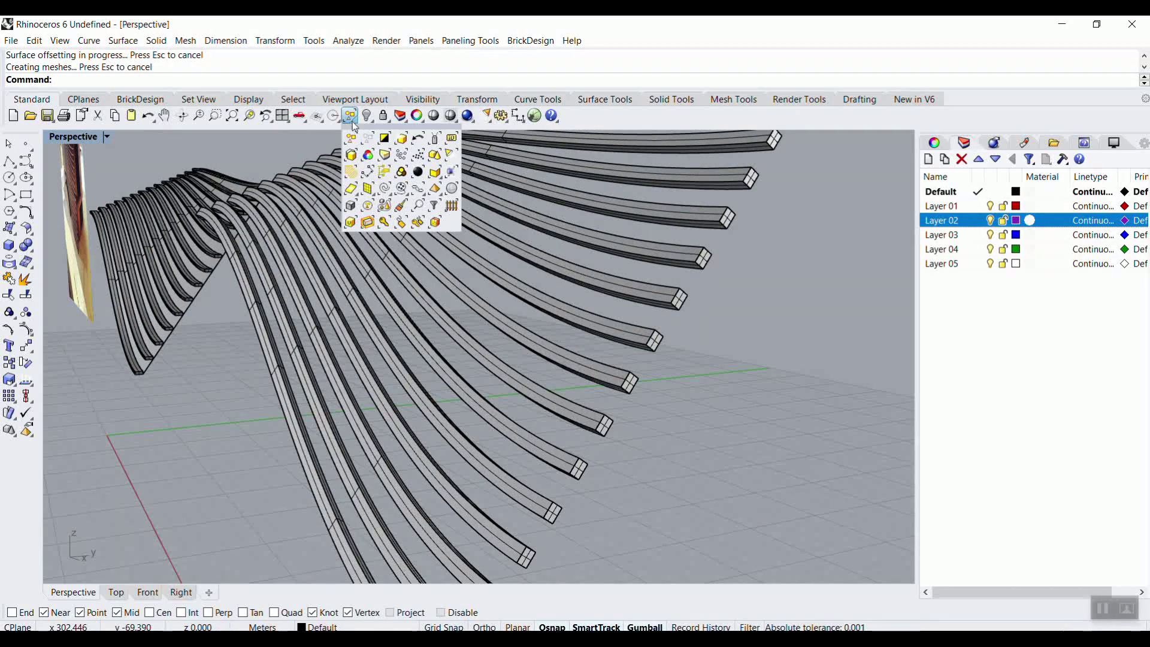
{"action": "left_click", "coordinate": [371, 181]}
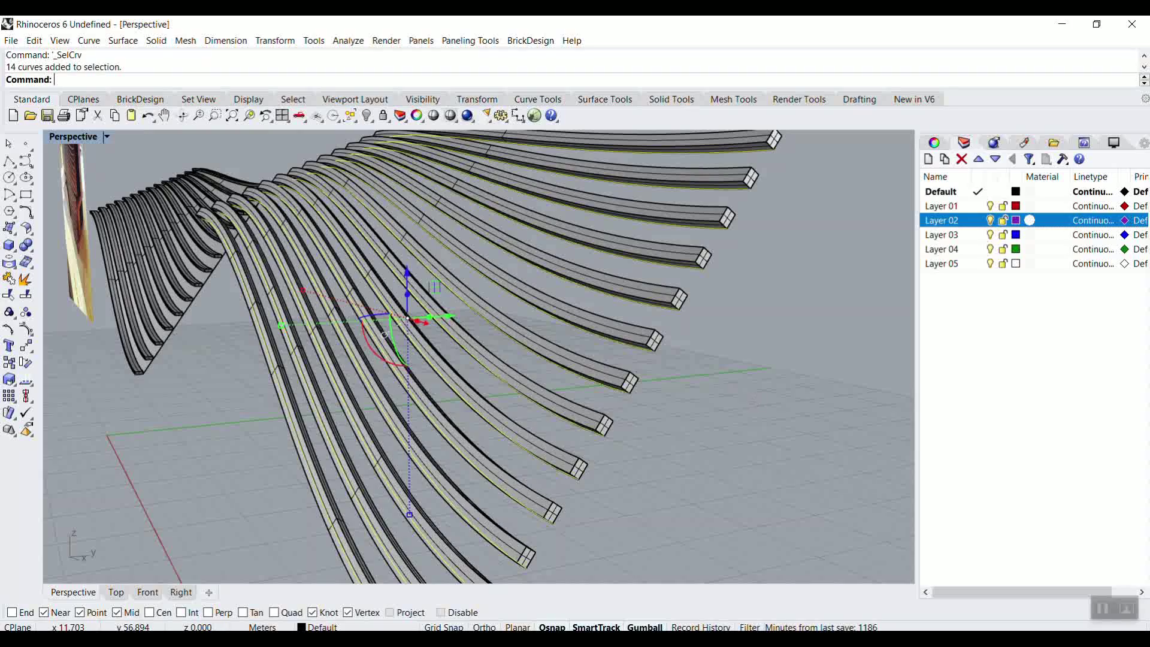
{"action": "key", "text": "Return"}
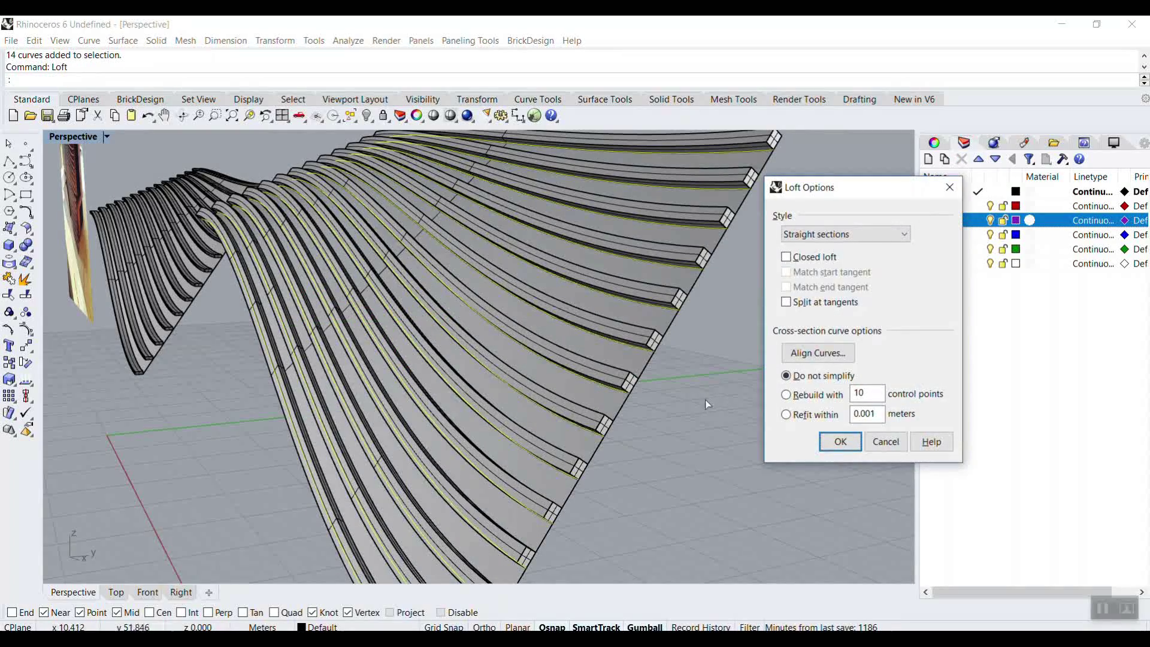
{"action": "key", "text": "Return"}
Examine how the angled slats' end profiles sit against the lofted surface from the side and from the end.
{"action": "right_click_drag", "start_coordinate": [656, 356], "coordinate": [532, 357]}
{"action": "scroll", "coordinate": [532, 357], "scroll_direction": "up", "scroll_amount": 3}
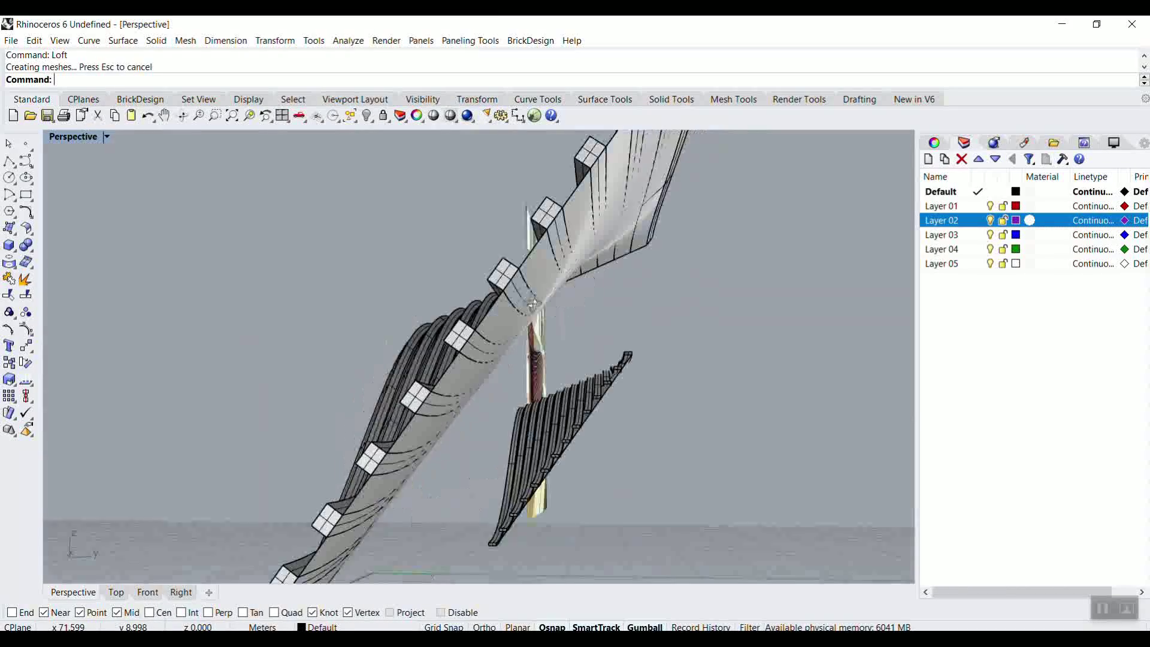
{"action": "right_click_drag", "start_coordinate": [450, 400], "coordinate": [520, 251]}
{"action": "right_click_drag", "start_coordinate": [468, 322], "coordinate": [489, 245]}
{"action": "scroll", "coordinate": [325, 321], "scroll_direction": "up", "scroll_amount": 3}
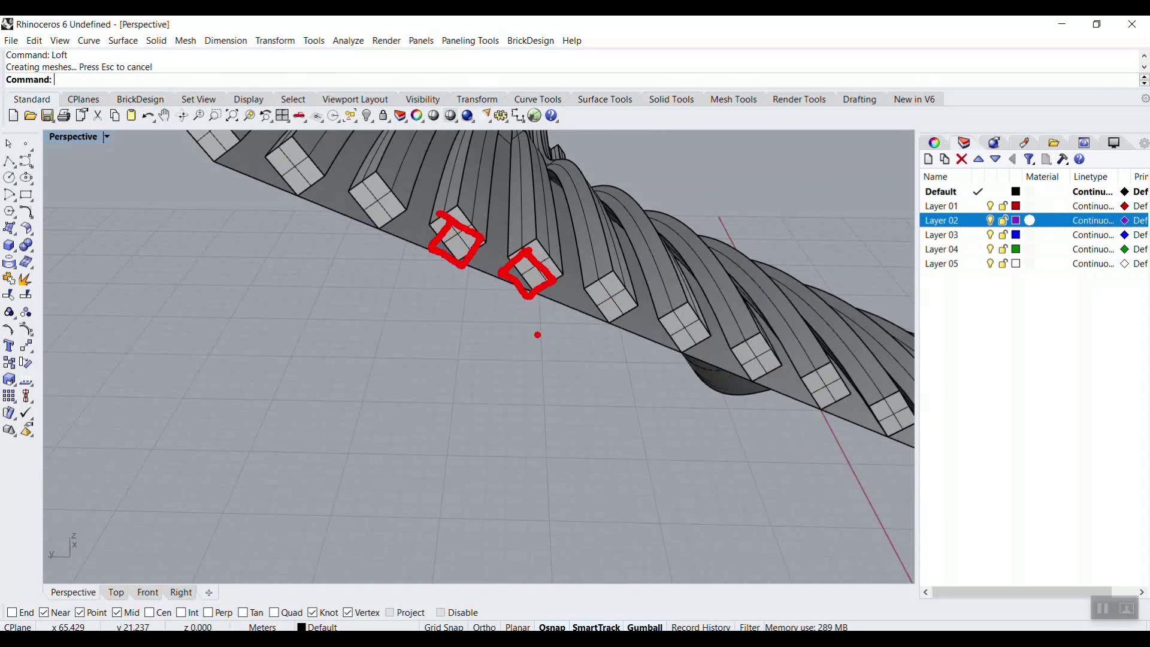
{"action": "key", "text": "Escape"}
{"action": "mouse_move", "coordinate": [587, 257]}
{"action": "right_mouse_down"}
{"action": "mouse_move", "coordinate": [502, 264]}
{"action": "mouse_move", "coordinate": [477, 290]}
{"action": "mouse_move", "coordinate": [500, 304]}
{"action": "right_mouse_up"}
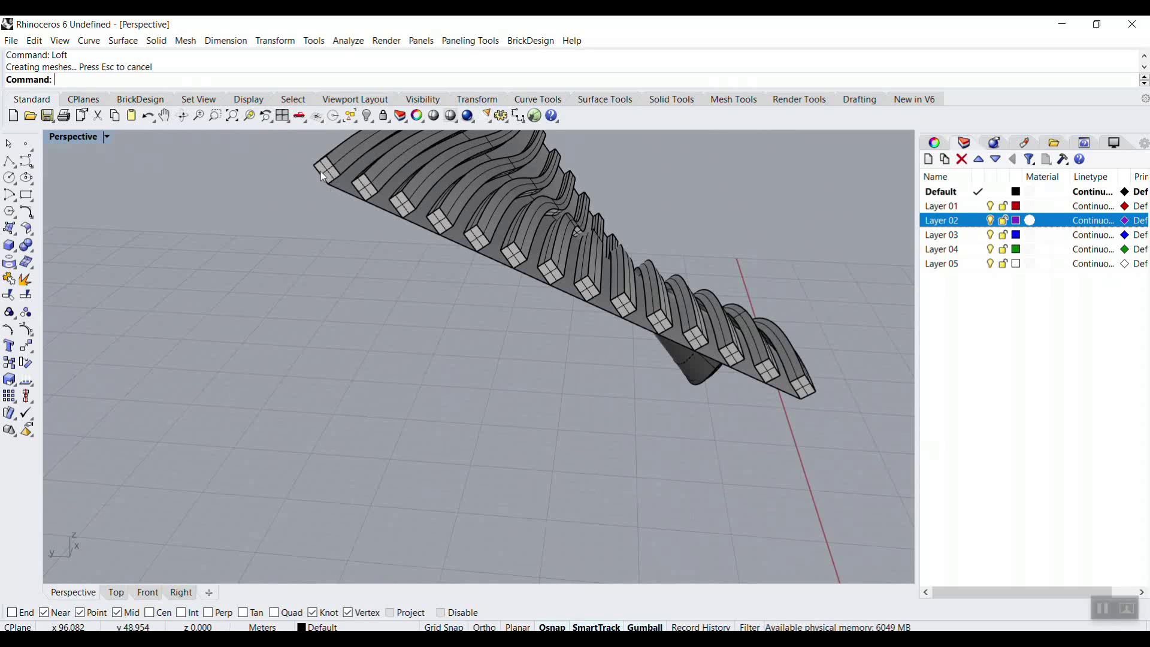
Try rotating the second slat's end face so that it sits flat along the lofted surface's edge.
{"action": "left_click", "coordinate": [330, 187]}
{"action": "scroll", "coordinate": [365, 194], "scroll_direction": "up", "scroll_amount": 4}
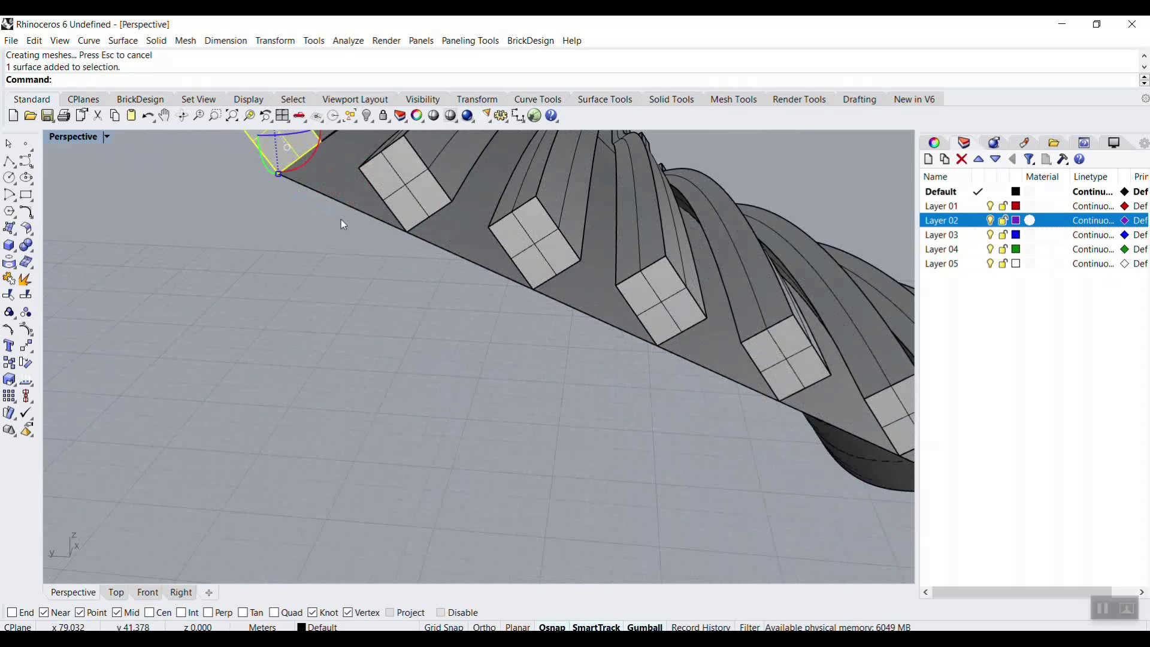
{"action": "right_click_drag", "start_coordinate": [343, 224], "coordinate": [412, 280]}
{"action": "left_click", "coordinate": [419, 279], "text": "shift"}
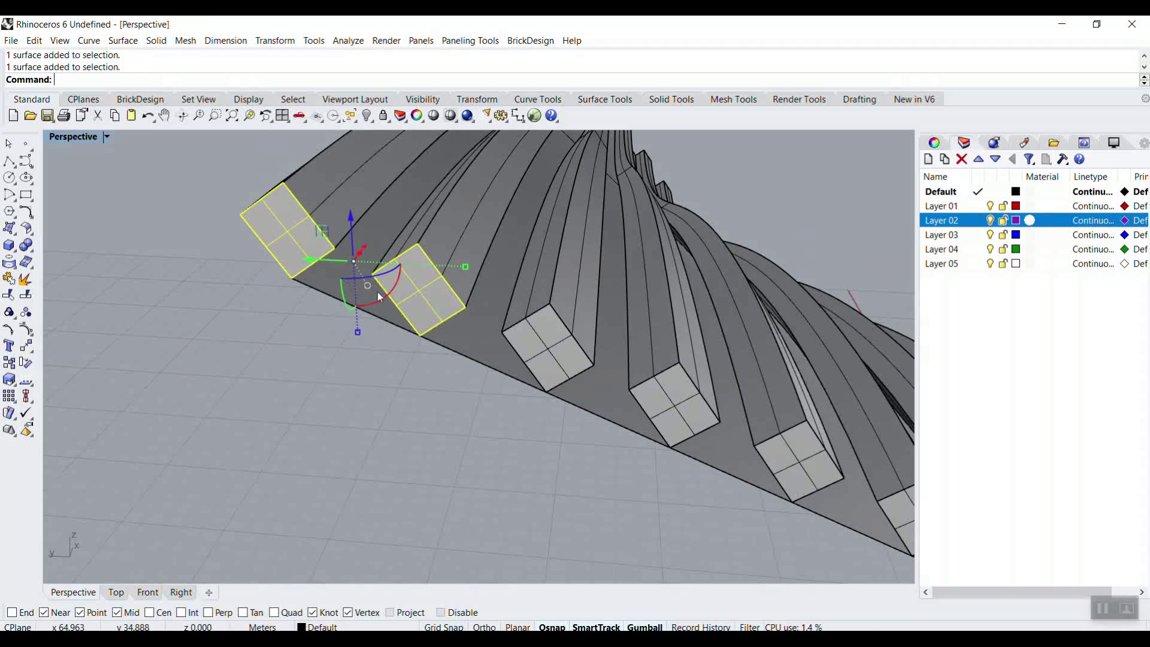
{"action": "key", "text": "ctrl+z"}
{"action": "left_click_drag", "start_coordinate": [447, 342], "coordinate": [436, 346]}
{"action": "scroll", "coordinate": [395, 321], "scroll_direction": "up", "scroll_amount": 3}
{"action": "left_click_drag", "start_coordinate": [451, 264], "coordinate": [437, 302]}
{"action": "left_click", "coordinate": [308, 362]}
{"action": "scroll", "coordinate": [407, 285], "scroll_direction": "down", "scroll_amount": 5}
{"action": "scroll", "coordinate": [431, 249], "scroll_direction": "up", "scroll_amount": 5}
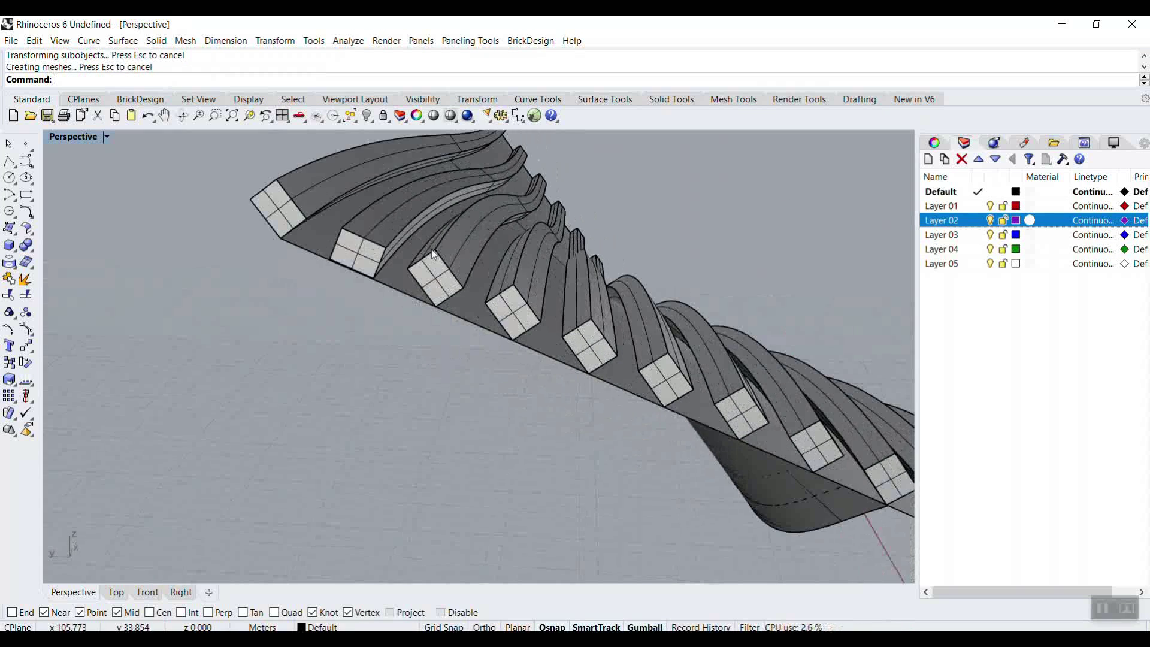
Try rotating the third slat's end face to match the lofted surface's edge and move it down against the surface.
{"action": "left_click", "coordinate": [448, 290]}
{"action": "left_click_drag", "start_coordinate": [473, 328], "coordinate": [448, 326]}
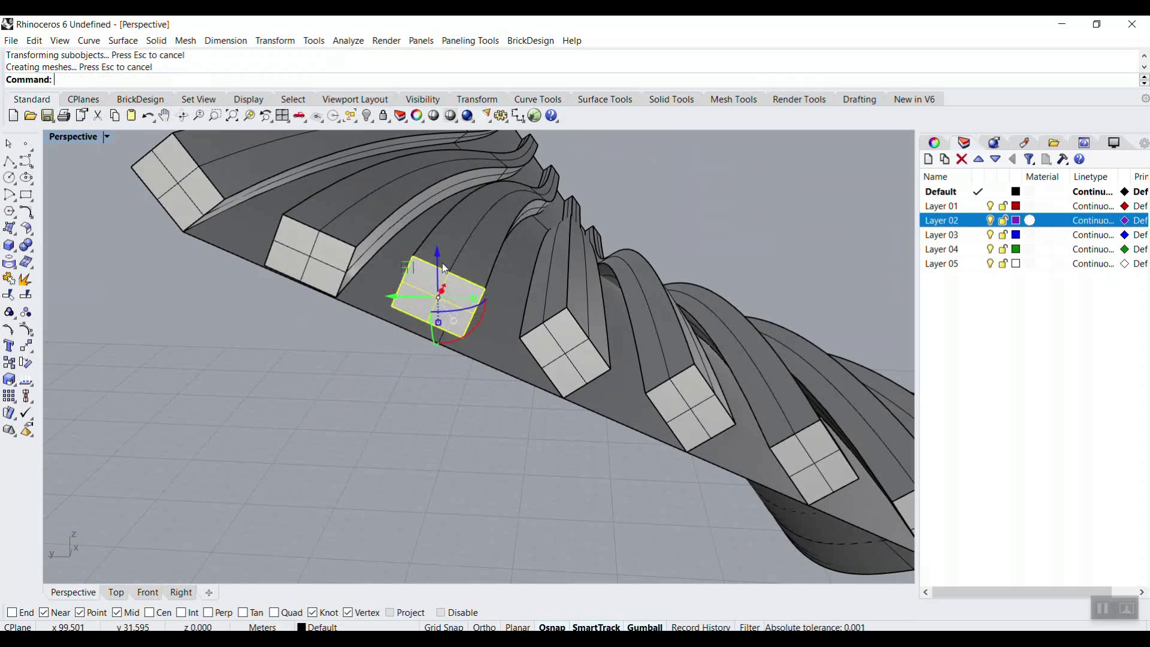
{"action": "left_click_drag", "start_coordinate": [437, 265], "coordinate": [433, 381]}
{"action": "key", "text": "Escape"}
Undo the end-face moves and rotations on the second and third slats.
{"action": "right_click_drag", "start_coordinate": [474, 316], "coordinate": [423, 311]}
{"action": "scroll", "coordinate": [423, 310], "scroll_direction": "down", "scroll_amount": 8}
{"action": "mouse_move", "coordinate": [506, 254]}
{"action": "right_mouse_down"}
{"action": "mouse_move", "coordinate": [575, 252]}
{"action": "mouse_move", "coordinate": [621, 233]}
{"action": "mouse_move", "coordinate": [349, 190]}
{"action": "mouse_move", "coordinate": [475, 259]}
{"action": "mouse_move", "coordinate": [292, 244]}
{"action": "mouse_move", "coordinate": [383, 305]}
{"action": "mouse_move", "coordinate": [413, 304]}
{"action": "mouse_move", "coordinate": [410, 315]}
{"action": "right_mouse_up"}
{"action": "scroll", "coordinate": [621, 233], "scroll_direction": "up", "scroll_amount": 3}
{"action": "scroll", "coordinate": [475, 259], "scroll_direction": "up", "scroll_amount": 3}
{"action": "key", "text": "ctrl+z"}
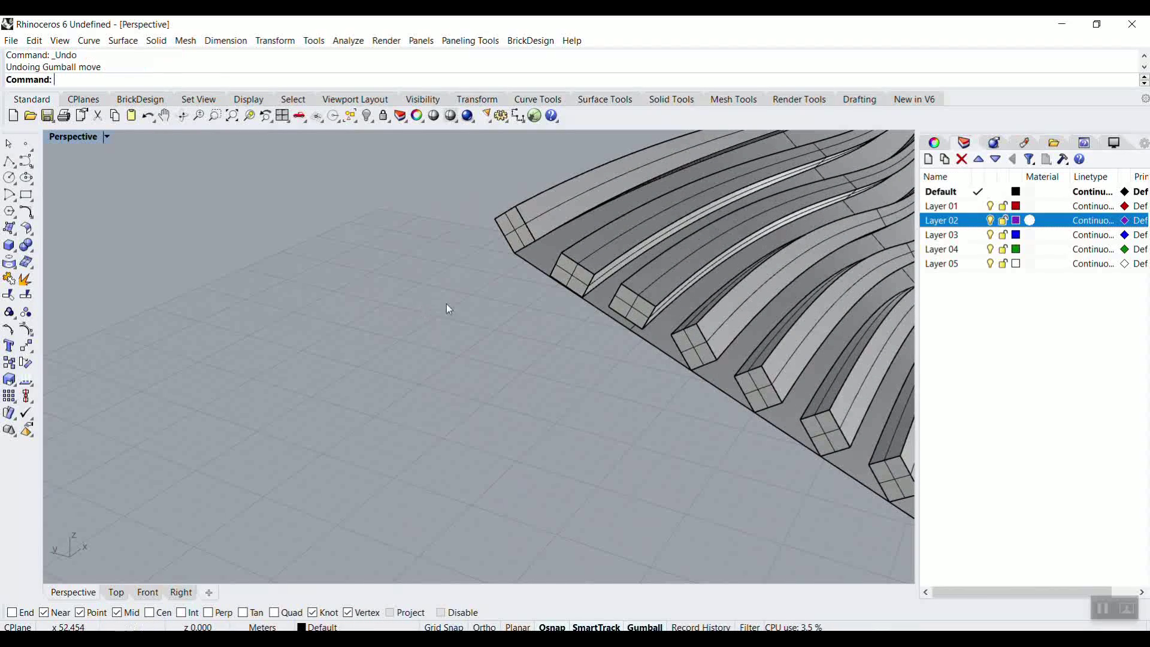
{"action": "key", "text": "ctrl+z"}
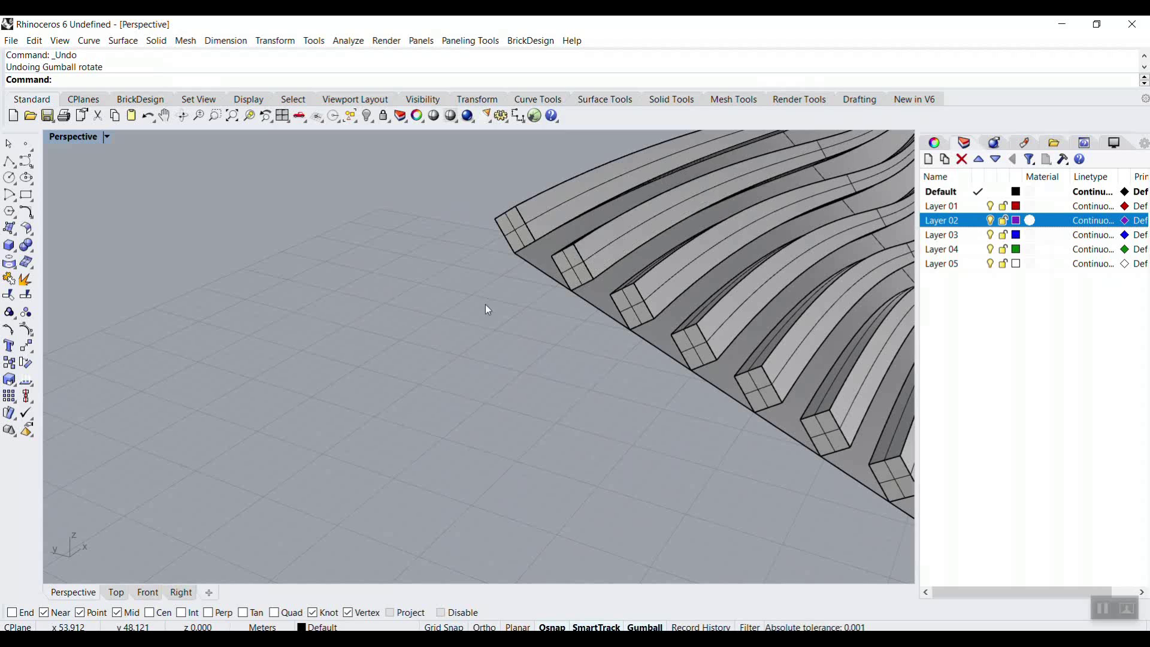
Delete the lofted surface behind the angled offset slats.
{"action": "scroll", "coordinate": [485, 304], "scroll_direction": "down", "scroll_amount": 5}
{"action": "scroll", "coordinate": [497, 301], "scroll_direction": "up", "scroll_amount": 6}
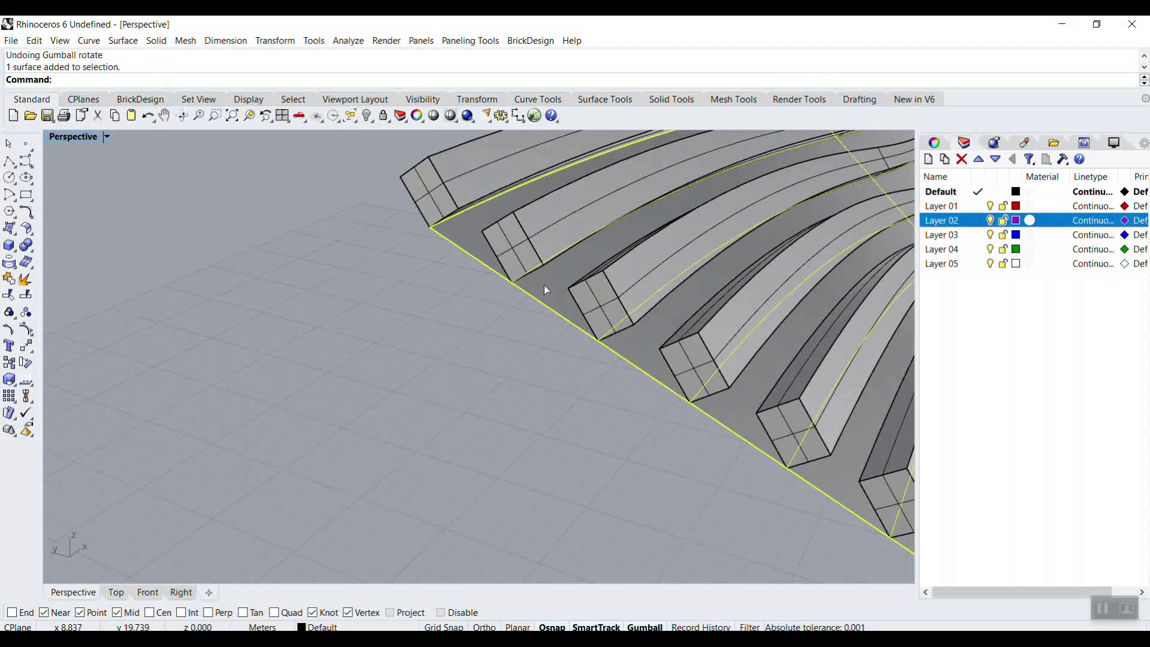
{"action": "key", "text": "Delete"}
Examine the angled slats' end profiles and twist from both ends and from the side.
{"action": "scroll", "coordinate": [508, 305], "scroll_direction": "down", "scroll_amount": 3}
{"action": "right_click_drag", "start_coordinate": [508, 305], "coordinate": [569, 231]}
{"action": "scroll", "coordinate": [569, 230], "scroll_direction": "up", "scroll_amount": 2}
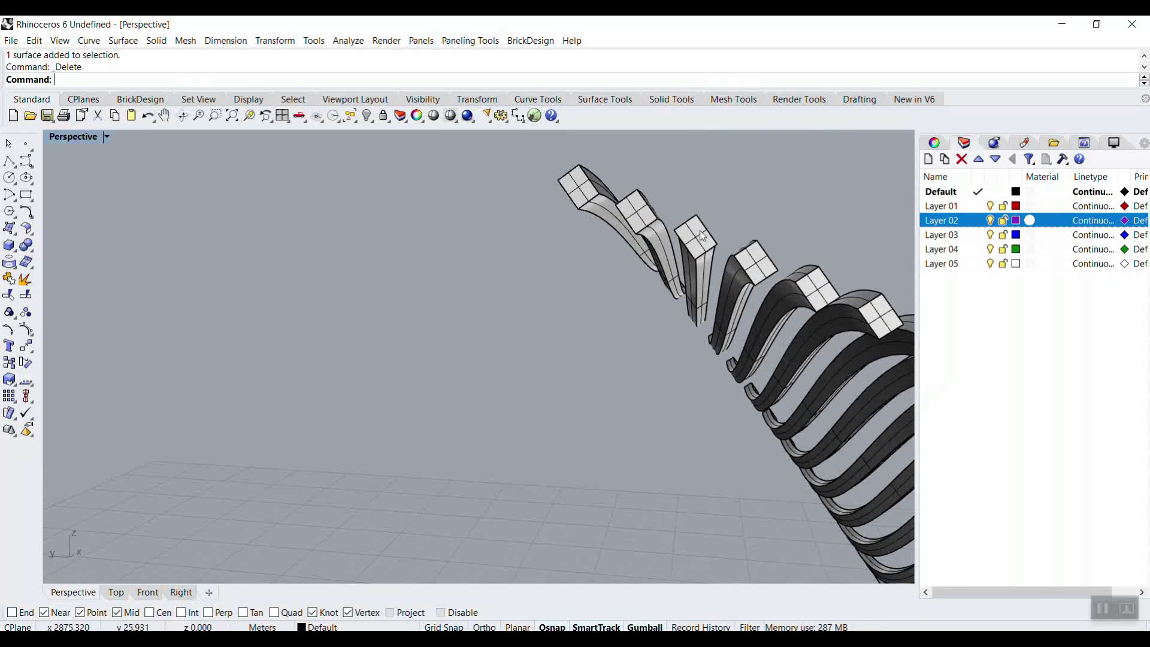
{"action": "scroll", "coordinate": [600, 230], "scroll_direction": "down", "scroll_amount": 2}
{"action": "right_click_drag", "start_coordinate": [601, 229], "coordinate": [543, 281]}
{"action": "scroll", "coordinate": [544, 280], "scroll_direction": "up", "scroll_amount": 5}
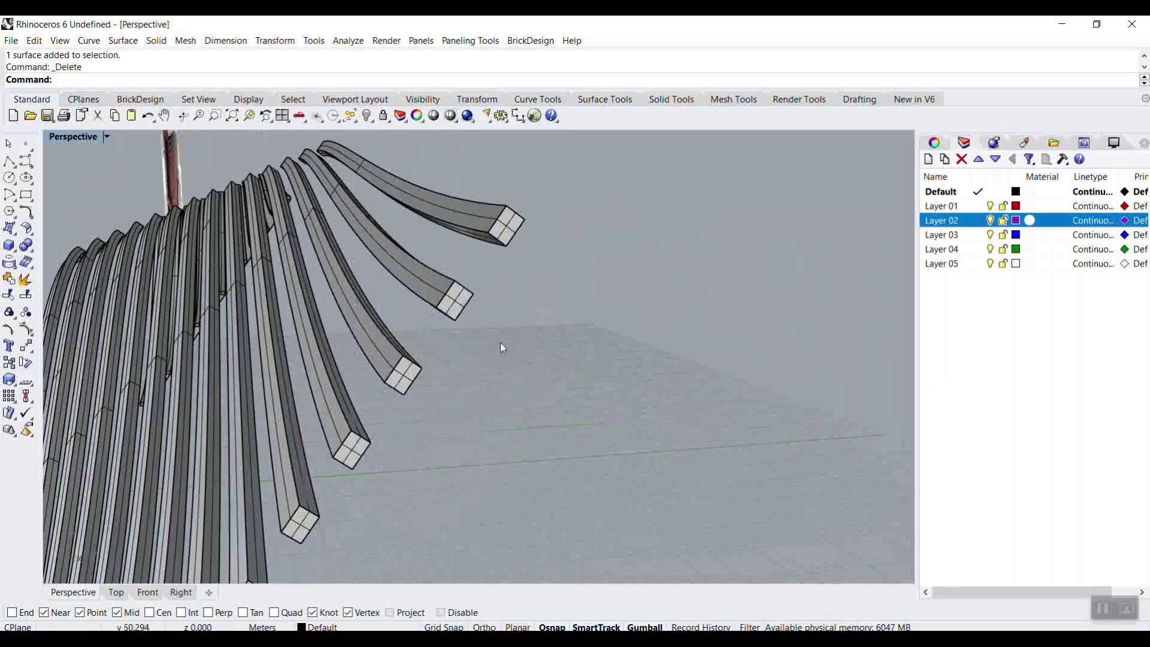
{"action": "scroll", "coordinate": [282, 540], "scroll_direction": "down", "scroll_amount": 5}
{"action": "right_click_drag", "start_coordinate": [281, 540], "coordinate": [598, 261]}
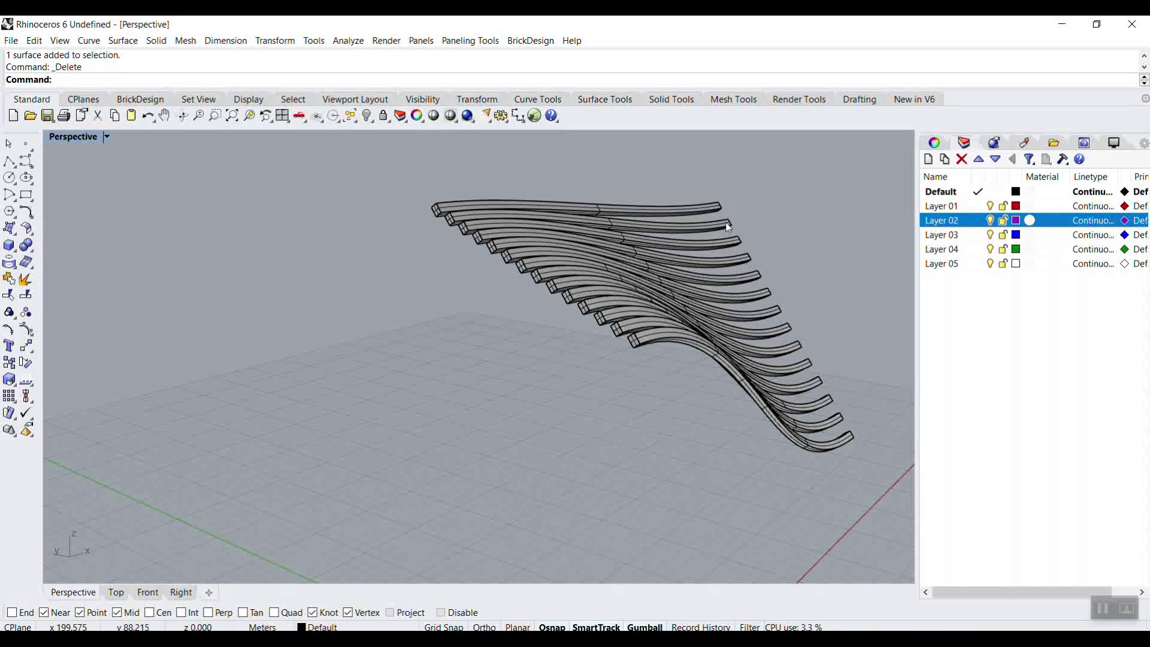
{"action": "left_click_drag", "start_coordinate": [712, 198], "coordinate": [855, 432]}
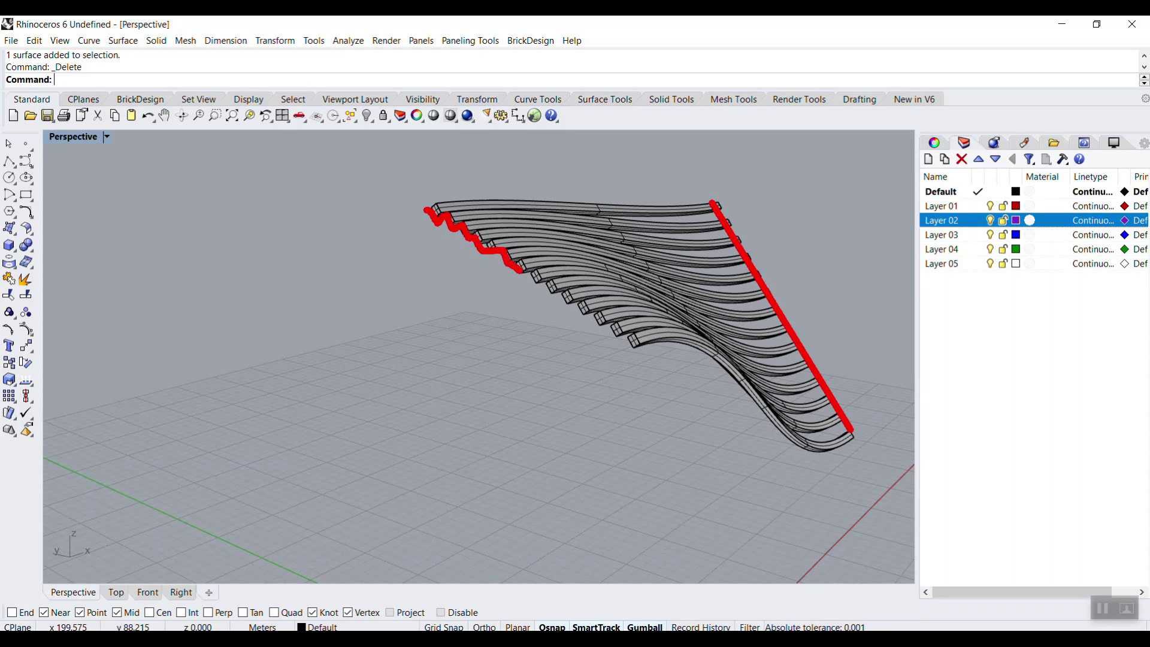
{"action": "left_click_drag", "start_coordinate": [577, 302], "coordinate": [611, 334]}
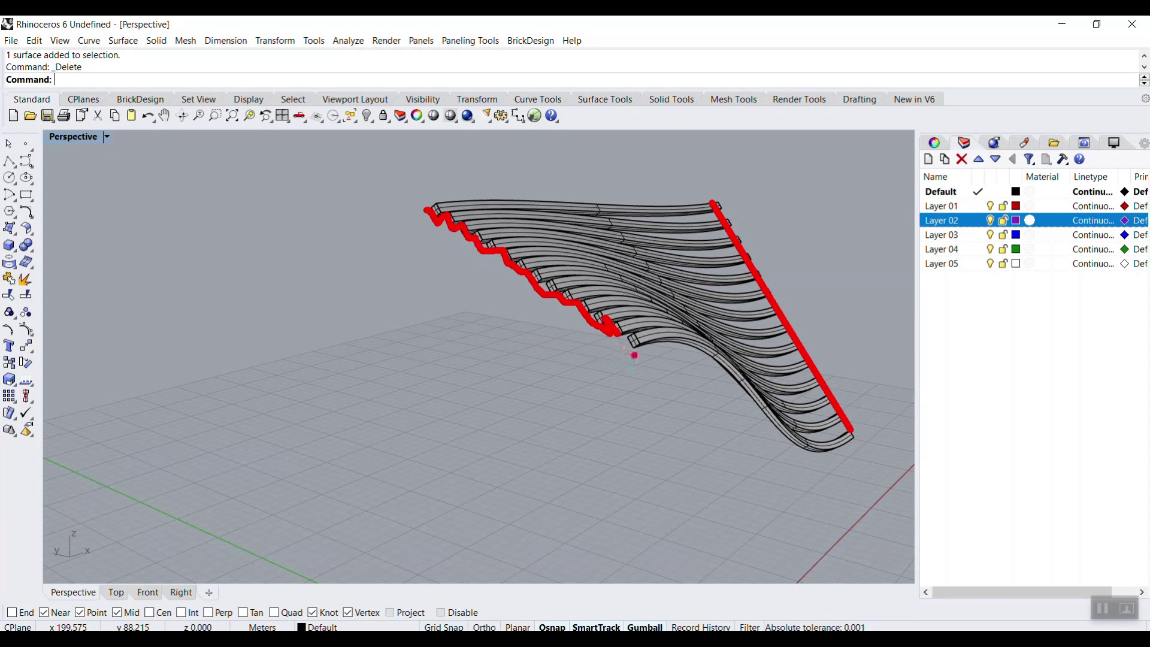
{"action": "mouse_move", "coordinate": [659, 342]}
{"action": "left_mouse_down"}
{"action": "mouse_move", "coordinate": [713, 366]}
{"action": "mouse_move", "coordinate": [790, 446]}
{"action": "mouse_move", "coordinate": [844, 456]}
{"action": "left_mouse_up"}
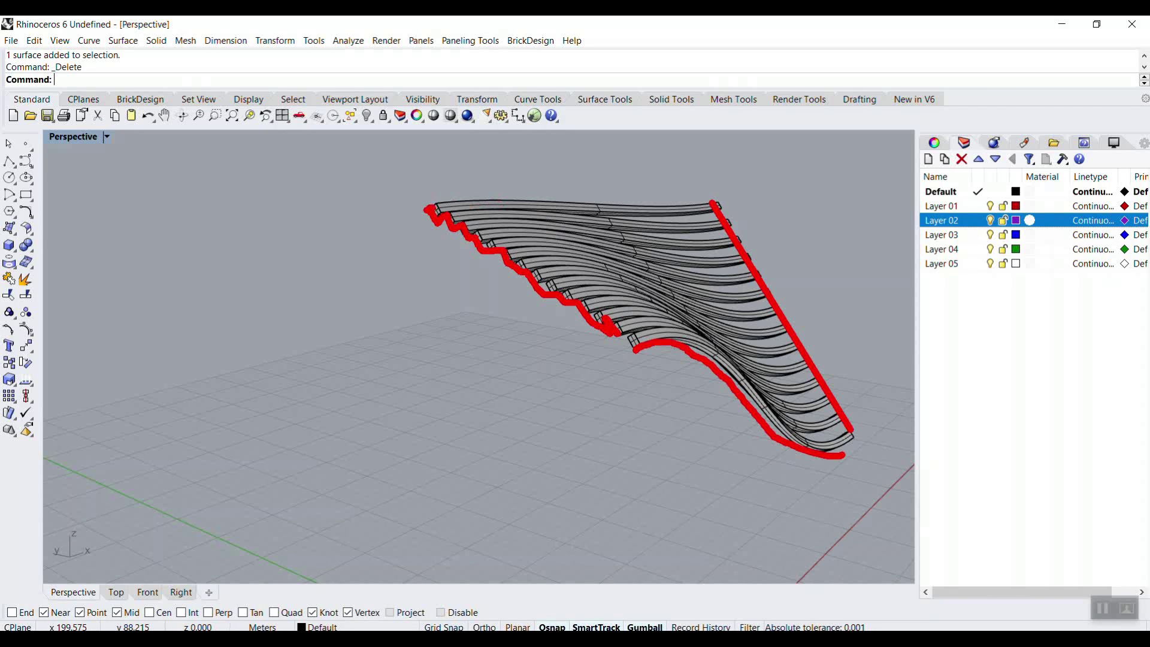
{"action": "left_click_drag", "start_coordinate": [435, 207], "coordinate": [686, 200]}
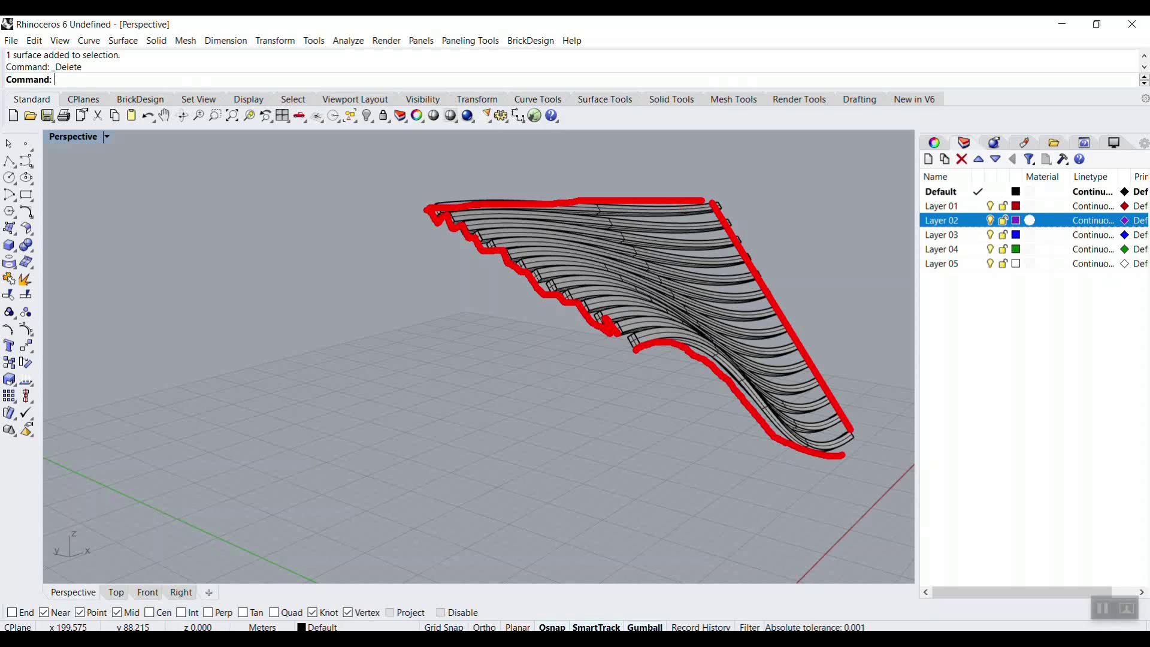
{"action": "left_click_drag", "start_coordinate": [584, 244], "coordinate": [703, 201]}
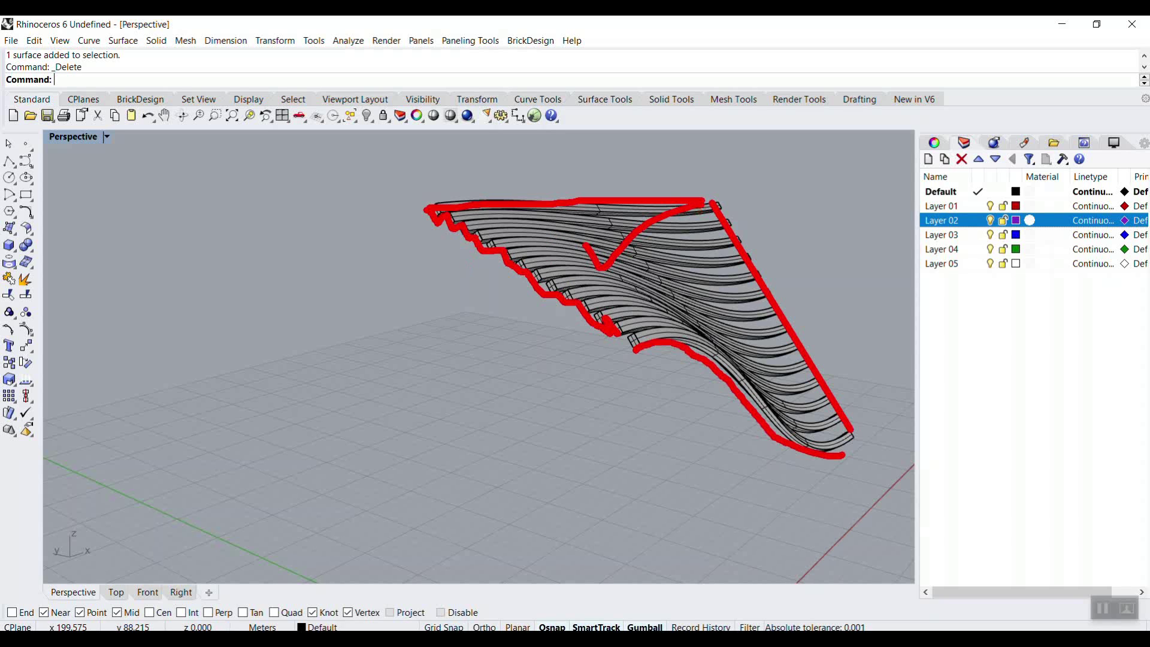
Compare both slat versions with the facade in the reference photo, then examine the angled offset slats from the front.
{"action": "right_click_drag", "start_coordinate": [795, 264], "coordinate": [624, 251]}
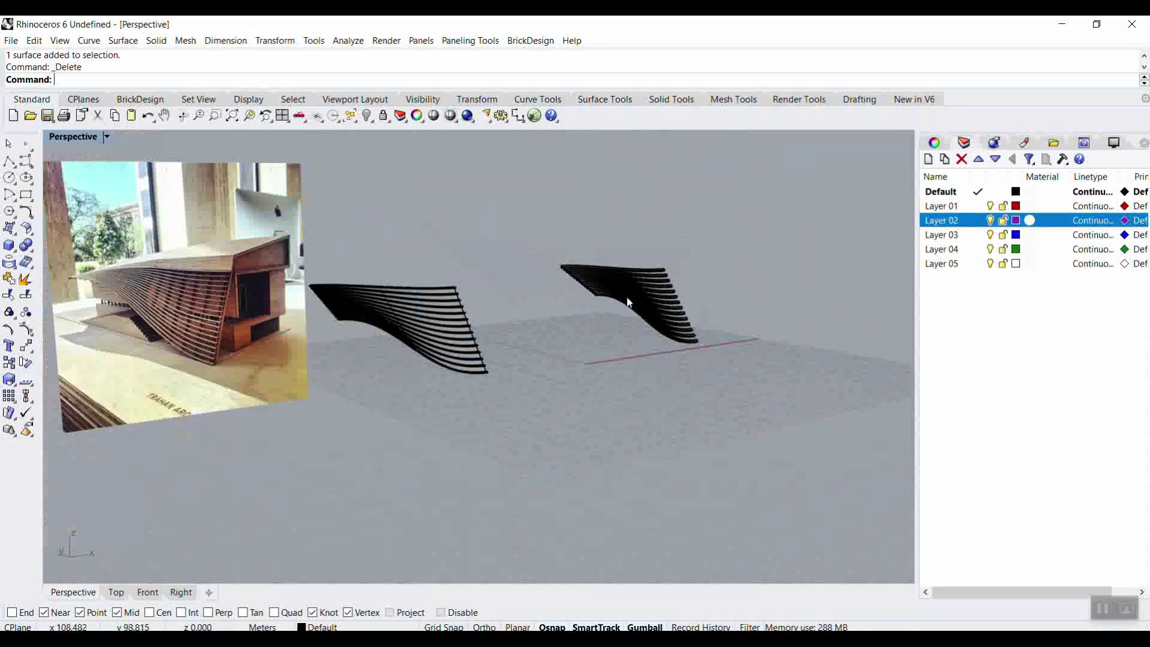
{"action": "scroll", "coordinate": [139, 369], "scroll_direction": "up", "scroll_amount": 3}
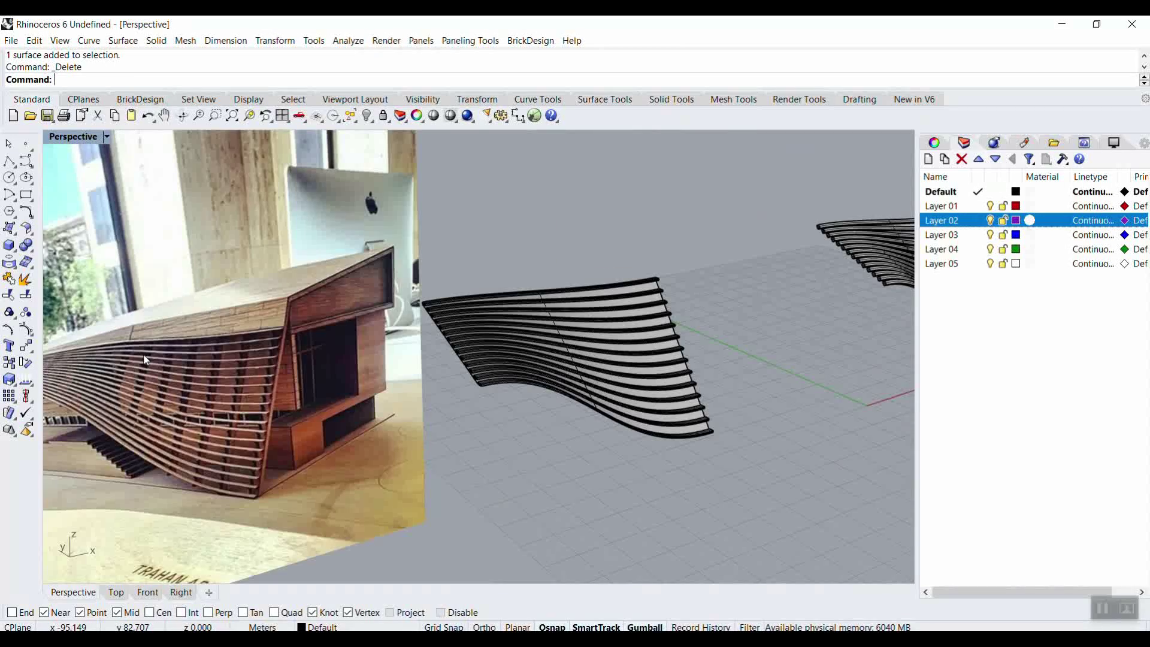
{"action": "scroll", "coordinate": [246, 425], "scroll_direction": "up", "scroll_amount": 3}
{"action": "scroll", "coordinate": [247, 425], "scroll_direction": "down", "scroll_amount": 2}
{"action": "scroll", "coordinate": [259, 378], "scroll_direction": "down", "scroll_amount": 5}
{"action": "right_click_drag", "start_coordinate": [539, 335], "coordinate": [577, 346]}
{"action": "scroll", "coordinate": [577, 346], "scroll_direction": "up", "scroll_amount": 3}
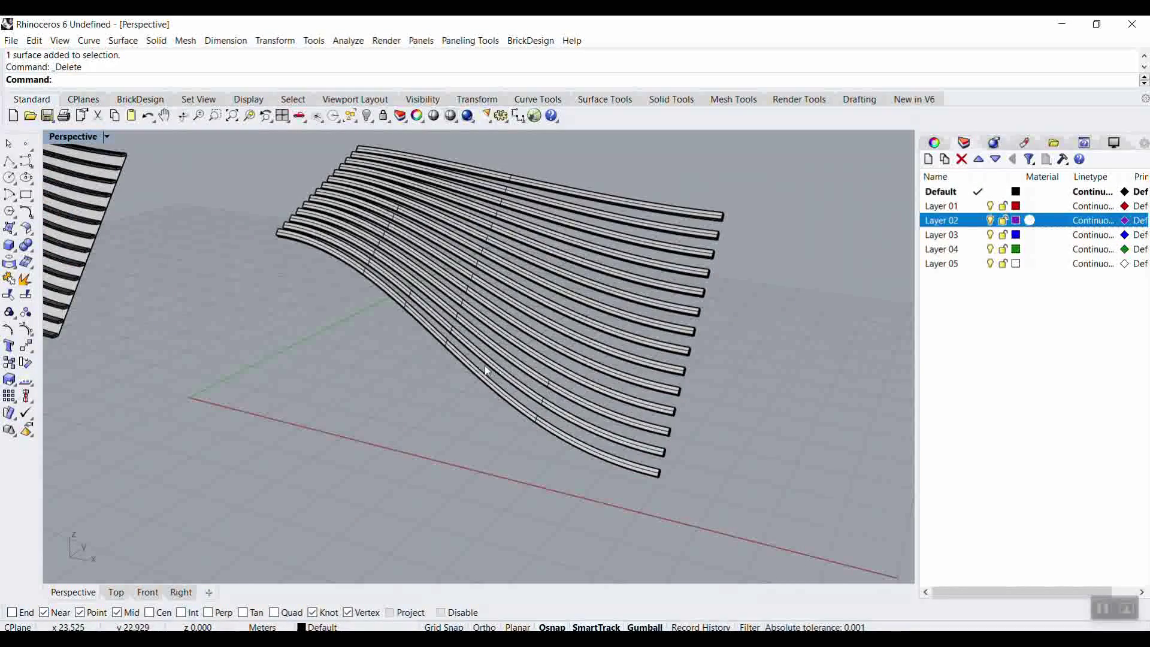
{"action": "scroll", "coordinate": [426, 397], "scroll_direction": "down", "scroll_amount": 3}
{"action": "scroll", "coordinate": [597, 274], "scroll_direction": "up", "scroll_amount": 3}
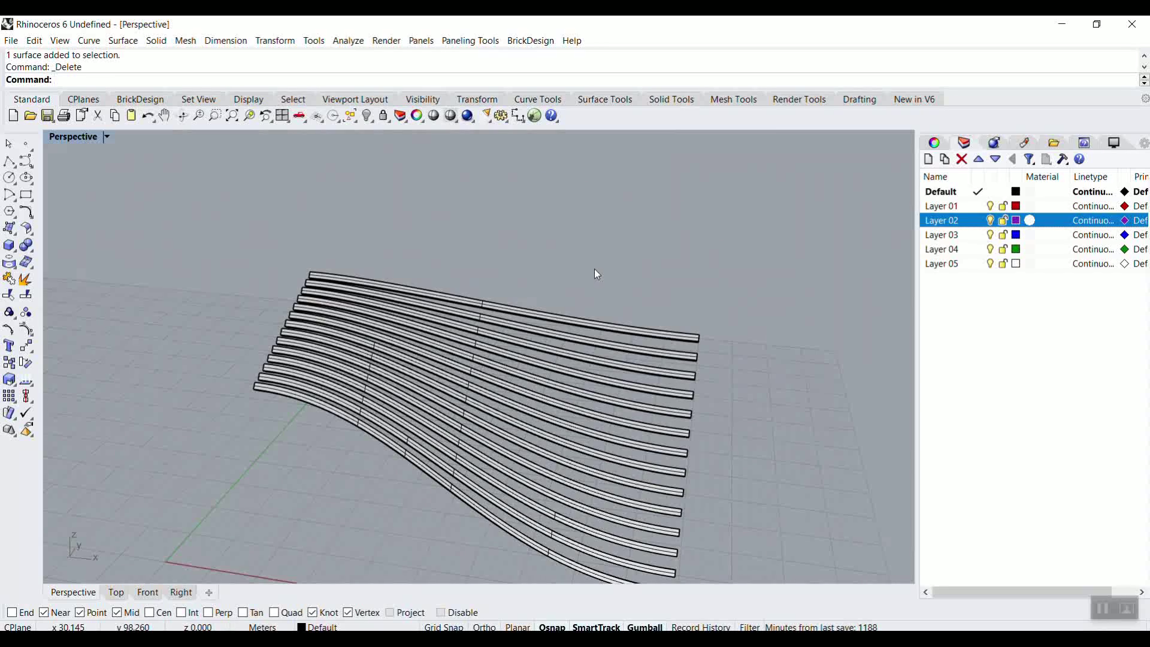
{"action": "scroll", "coordinate": [595, 263], "scroll_direction": "down", "scroll_amount": 3}
{"action": "scroll", "coordinate": [617, 255], "scroll_direction": "up", "scroll_amount": 1}
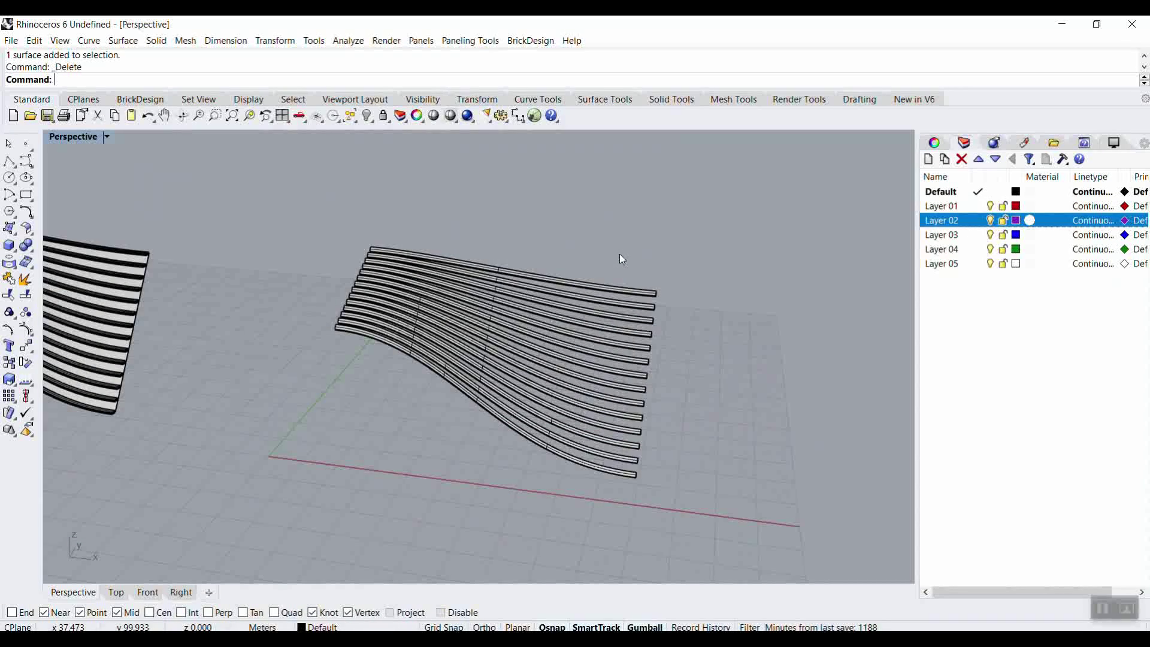